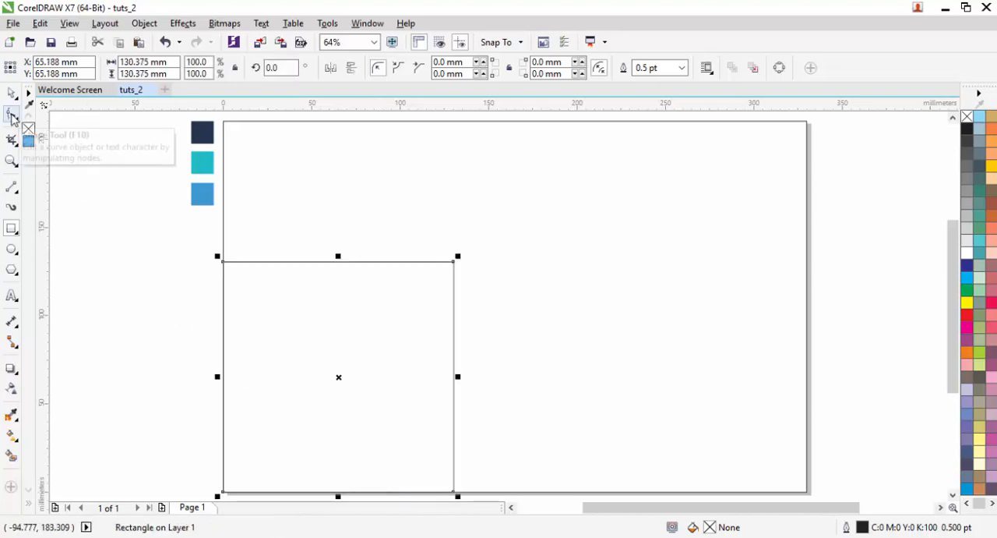
# - Convert the square to curves and move its upper-right node onto the upper-left node to form a right triangle
pyautogui.click(12, 114)
pyautogui.rightClick(326, 335)
pyautogui.click(374, 203)
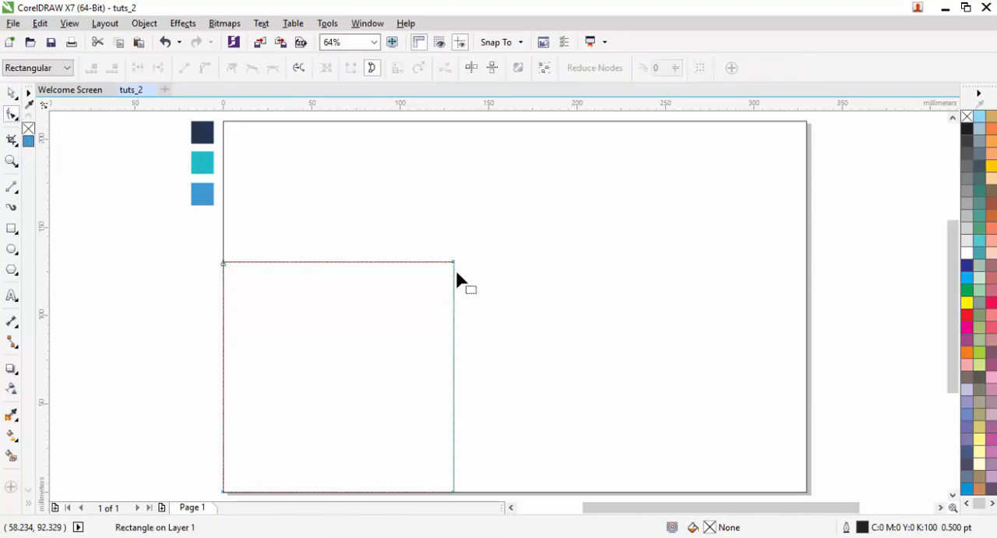
pyautogui.moveTo(454, 265); pyautogui.dragTo(223, 262)
pyautogui.click(12, 93)
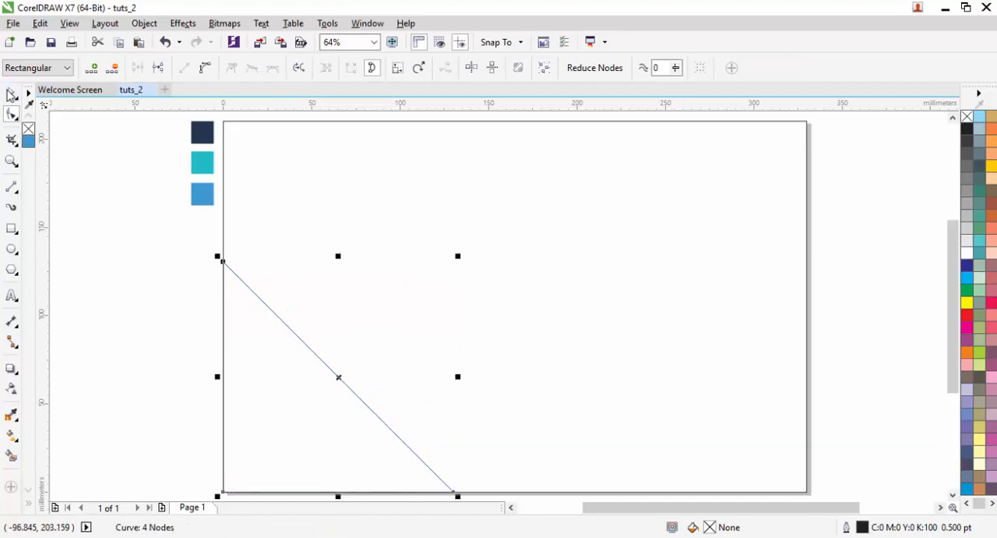
# - Make two scaled-down copies of the triangle anchored at the page's lower-left corner, the smallest about 74 mm wide
pyautogui.click(109, 265)
pyautogui.click(282, 343)
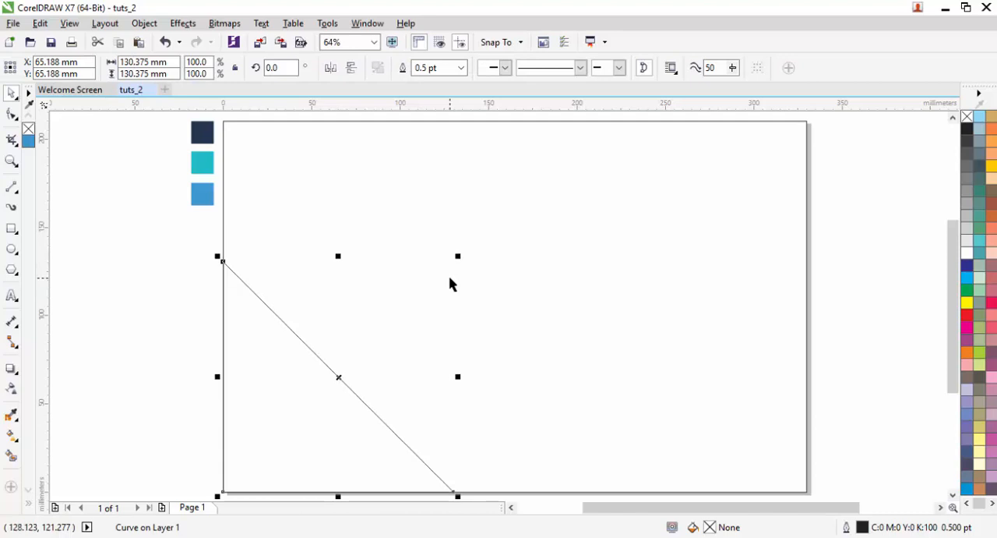
pyautogui.moveTo(460, 256); pyautogui.dragTo(389, 361)
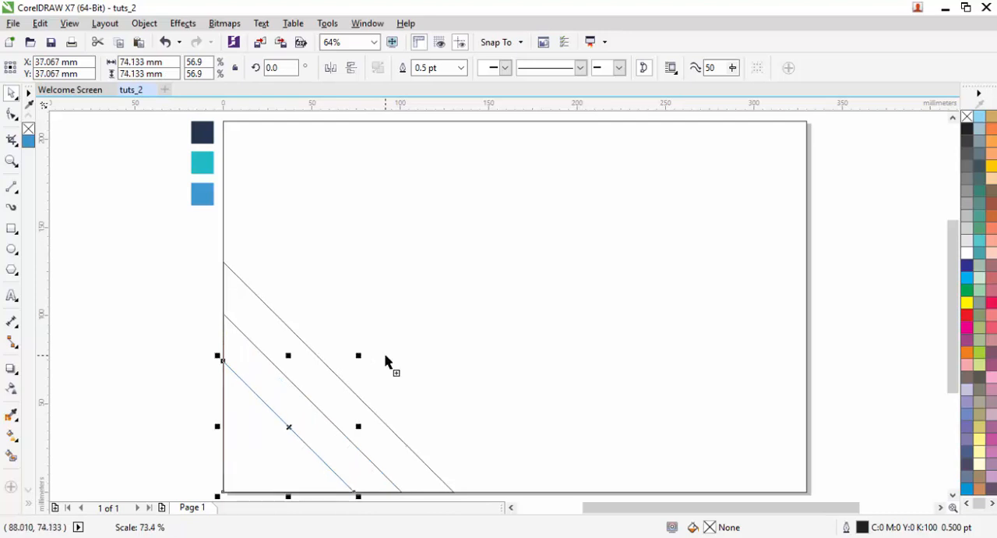
# - Make an enlarged copy of the smallest triangle, about 90 mm wide, anchored at the same page corner
pyautogui.click(167, 335)
pyautogui.click(251, 441)
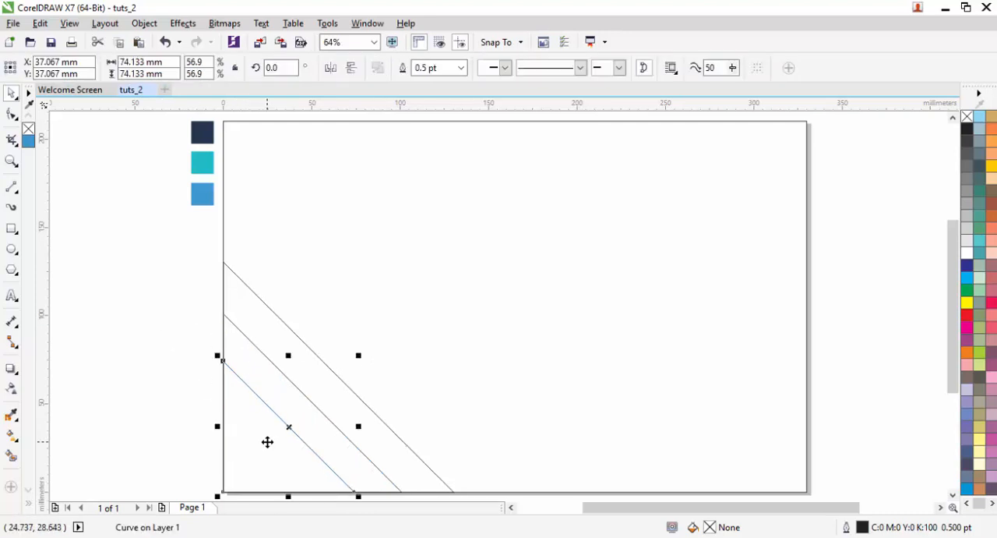
pyautogui.scroll(-2, 333, 263)
pyautogui.scroll(2, 296, 378)
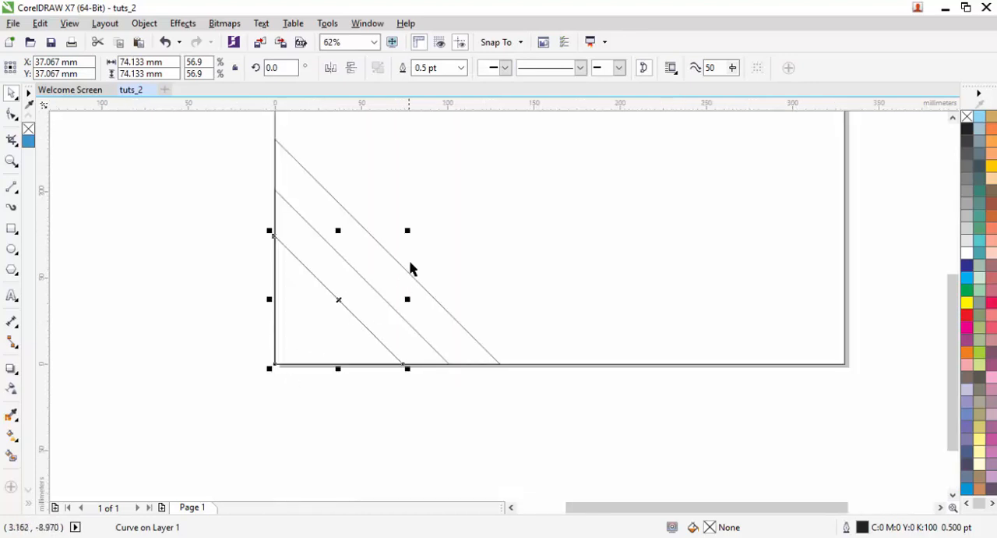
pyautogui.moveTo(385, 276); pyautogui.dragTo(411, 249)
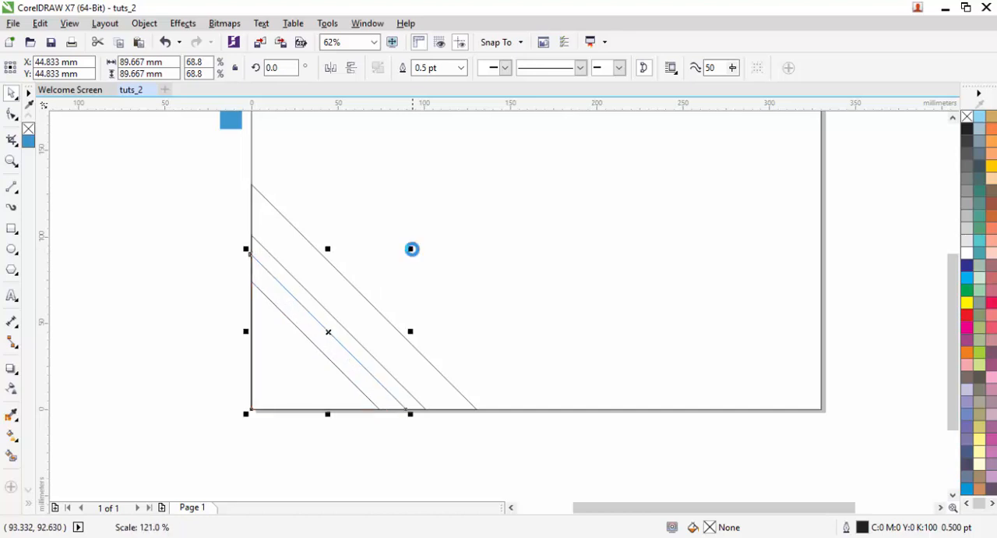
pyautogui.press('Escape')
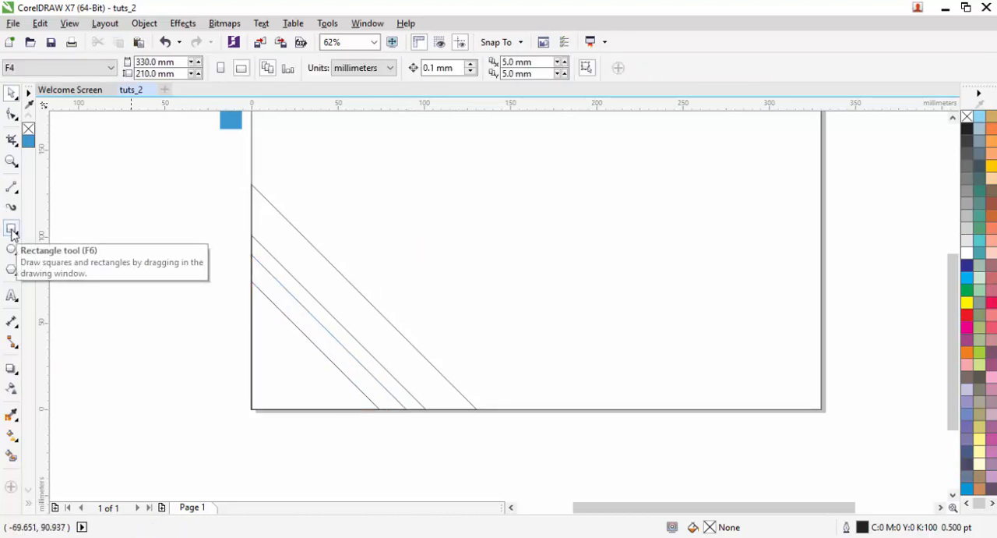
pyautogui.click(11, 229)
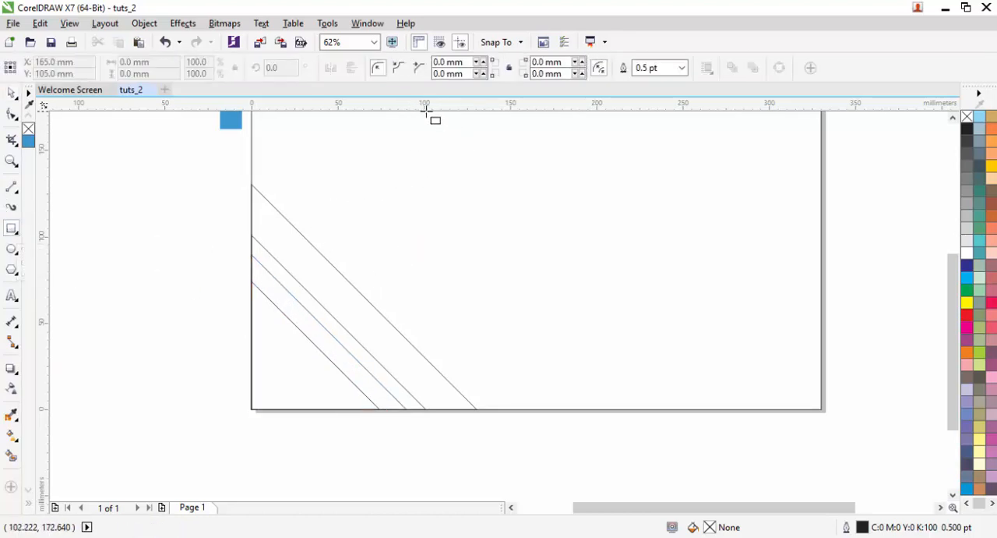
pyautogui.moveTo(424, 112); pyautogui.dragTo(491, 413)
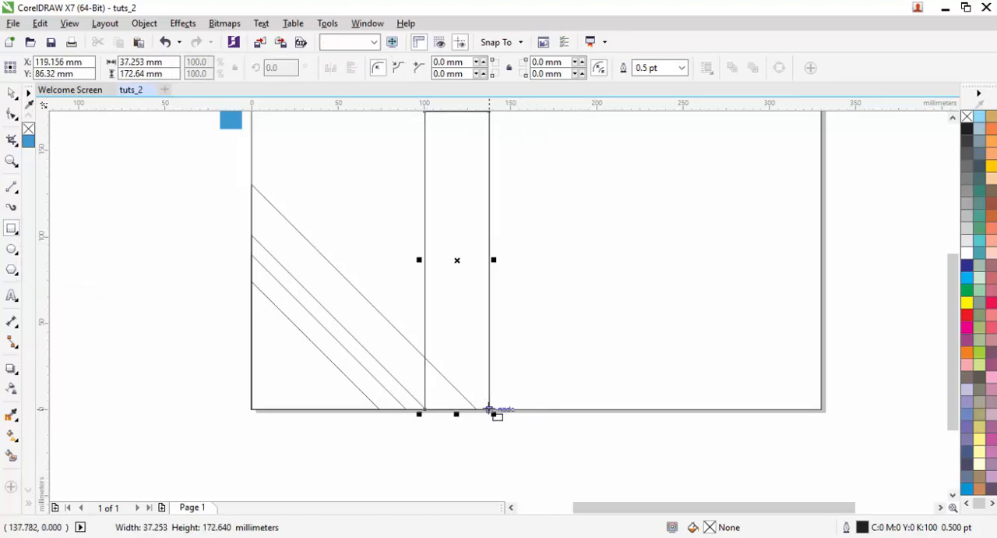
pyautogui.click(11, 93)
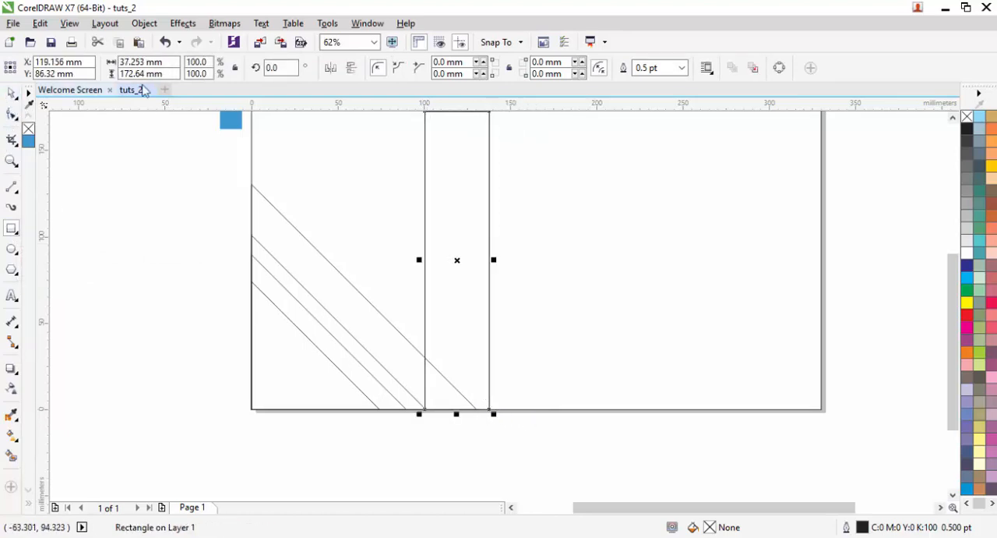
pyautogui.write('45')
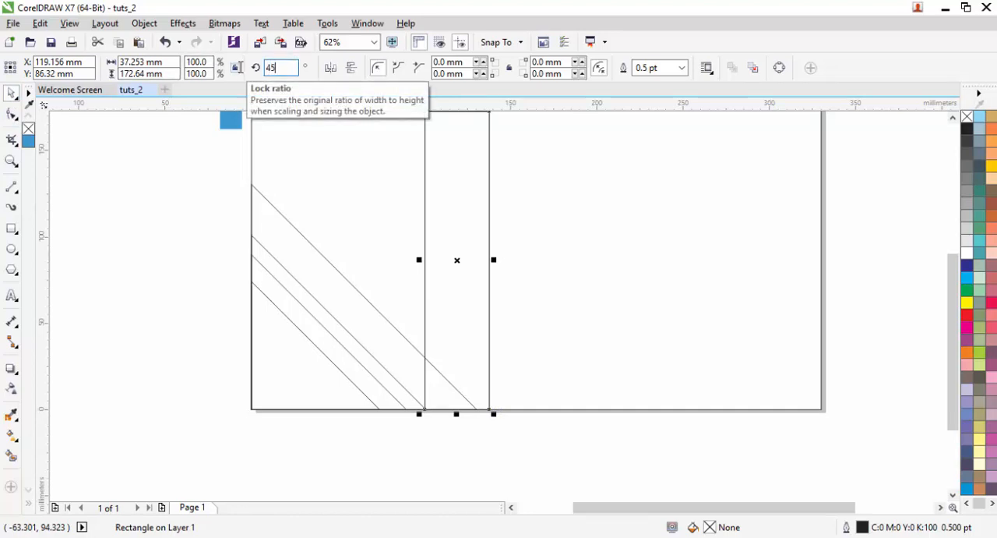
pyautogui.press('Return')
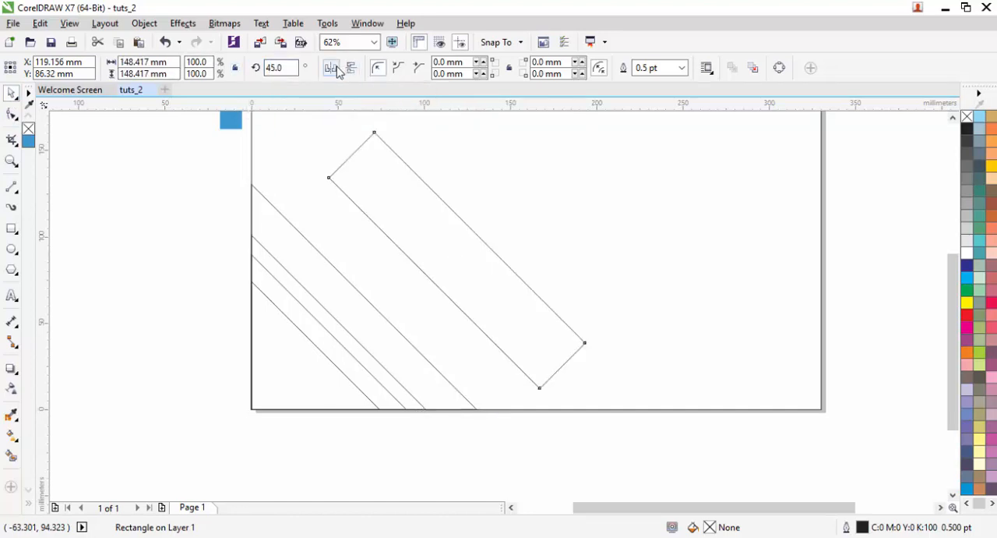
pyautogui.click(337, 70)
pyautogui.moveTo(492, 223); pyautogui.dragTo(407, 295)
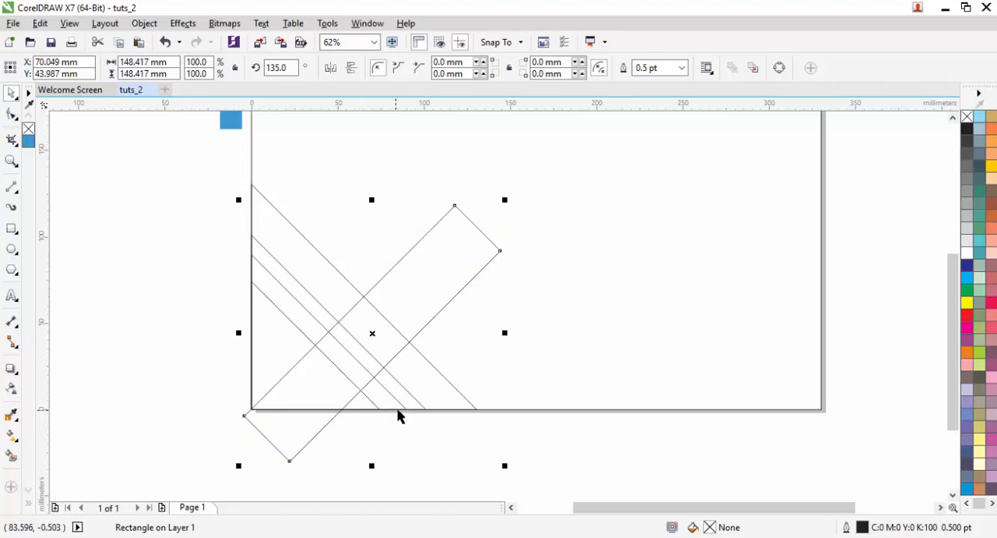
pyautogui.moveTo(502, 466); pyautogui.dragTo(428, 401)
pyautogui.press('Delete')
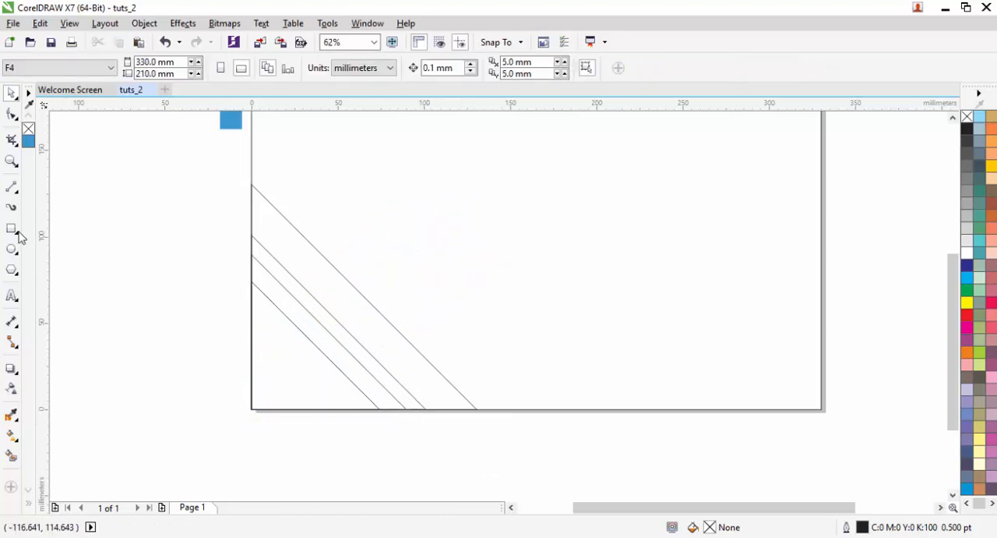
# - Create a rectangle about 28 by 177 mm, rotate it to 135 degrees and place it diagonally across the triangles from the page's lower-left corner
pyautogui.press('F6')
pyautogui.moveTo(459, 145); pyautogui.dragTo(509, 452)
pyautogui.press('space')
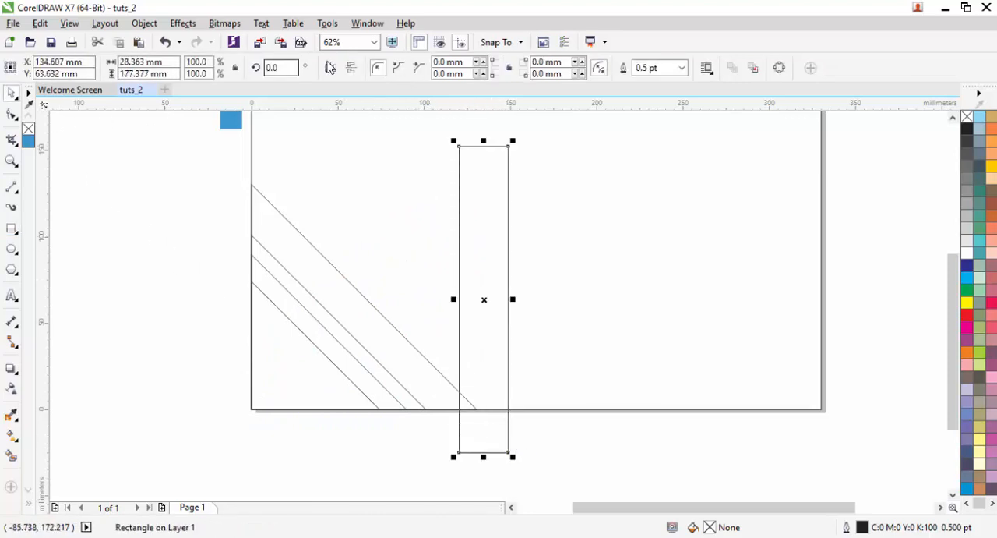
pyautogui.write('135')
pyautogui.press('Return')
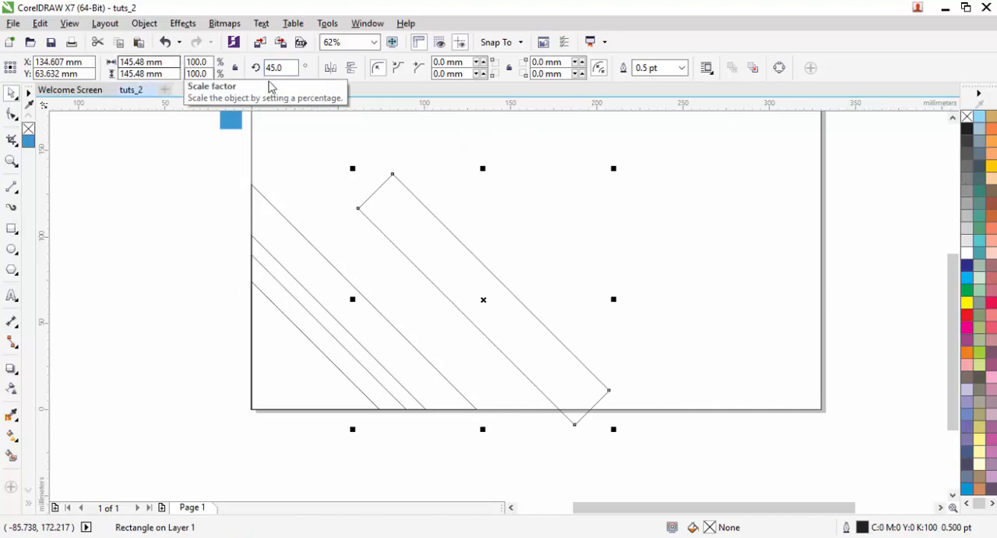
pyautogui.moveTo(510, 280); pyautogui.dragTo(391, 297)
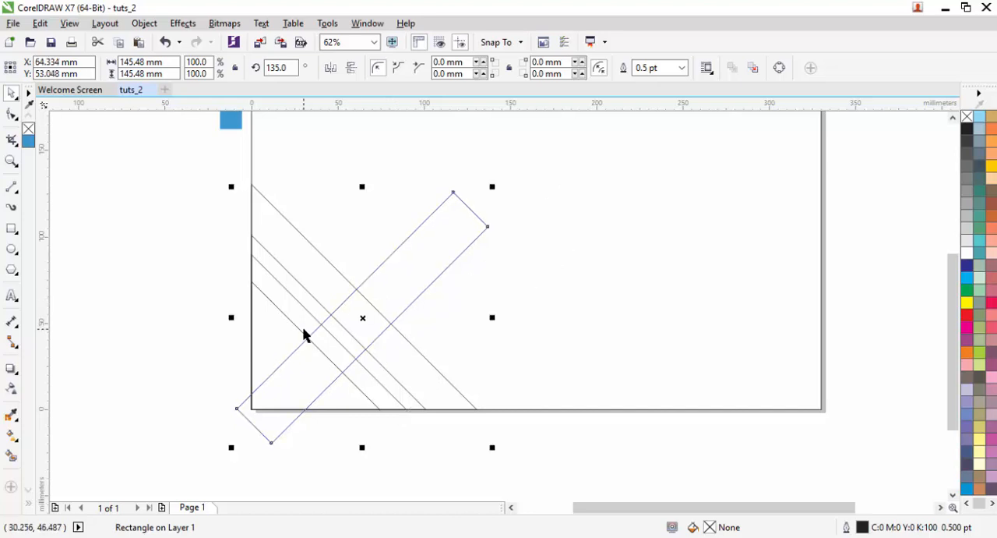
# - Subtract the diagonal rectangle from the 90 mm triangle with Back minus front, splitting the triangle into two parts
pyautogui.press('F6')
pyautogui.keyDown('shift'); pyautogui.click(279, 334); pyautogui.keyUp('shift')
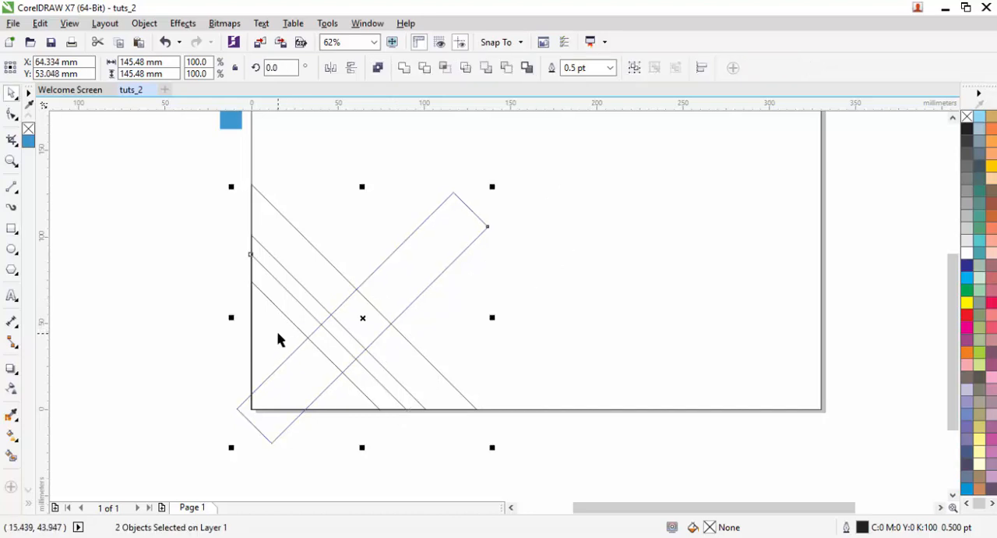
pyautogui.click(207, 296)
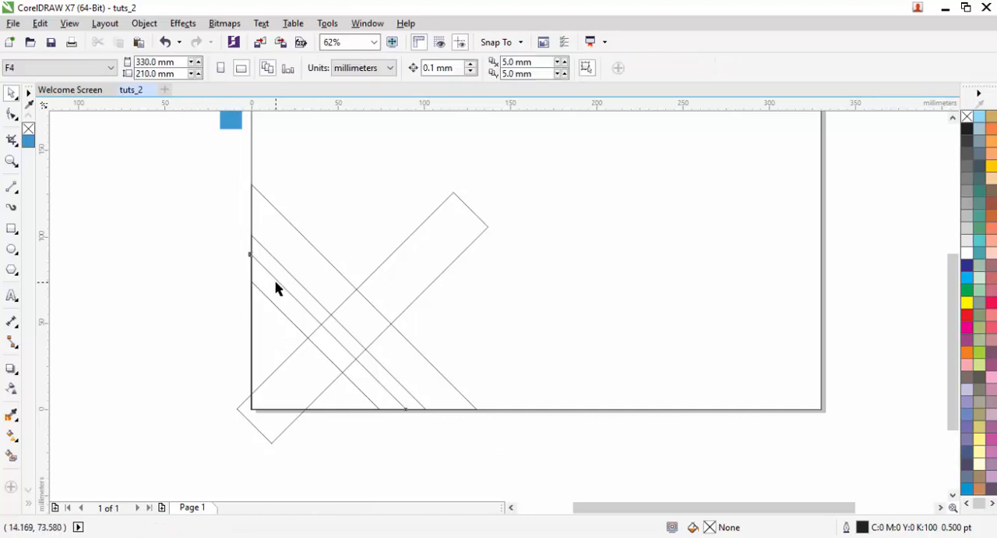
pyautogui.click(295, 332)
pyautogui.keyDown('shift'); pyautogui.click(456, 191); pyautogui.keyUp('shift')
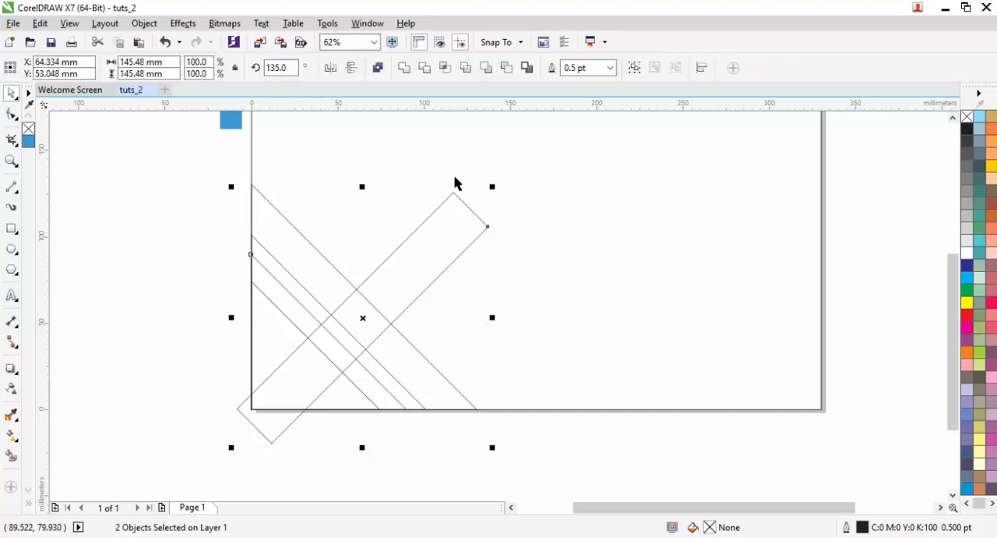
pyautogui.click(488, 68)
pyautogui.click(383, 440)
pyautogui.click(362, 391)
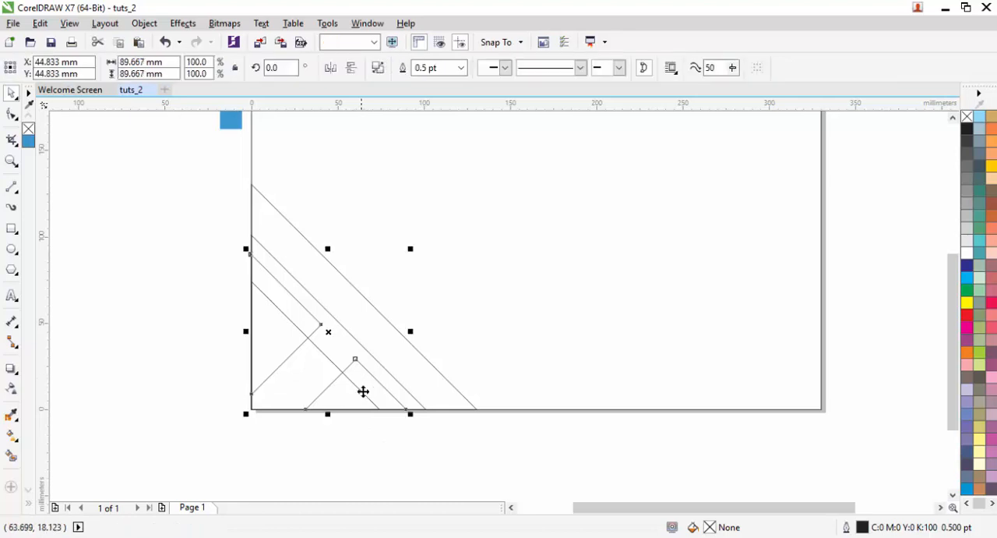
pyautogui.click(382, 441)
# - Create a rectangle about 21 by 65 mm, rotate it 45 degrees and place it across the page's left edge inside the outer diagonal band
pyautogui.moveTo(431, 312); pyautogui.dragTo(360, 321)
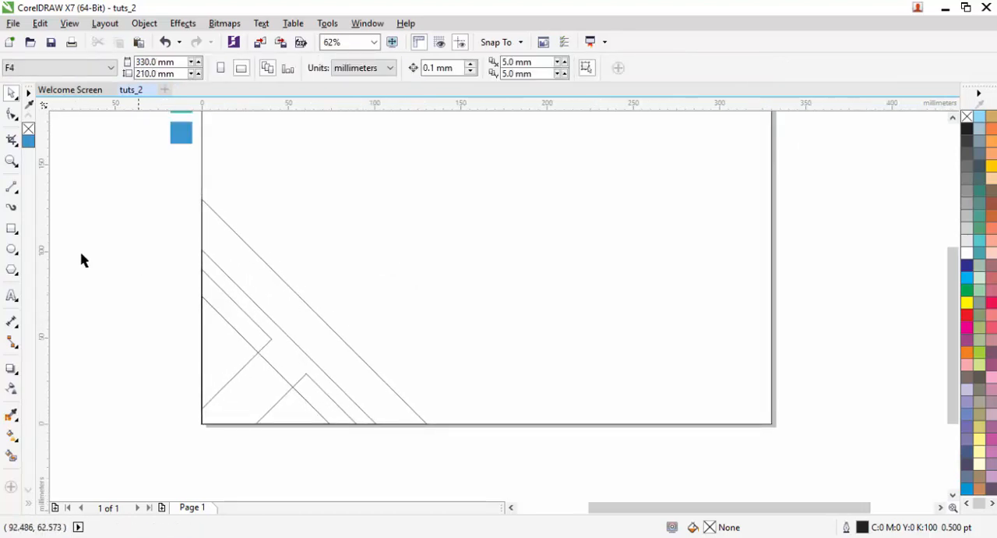
pyautogui.click(12, 228)
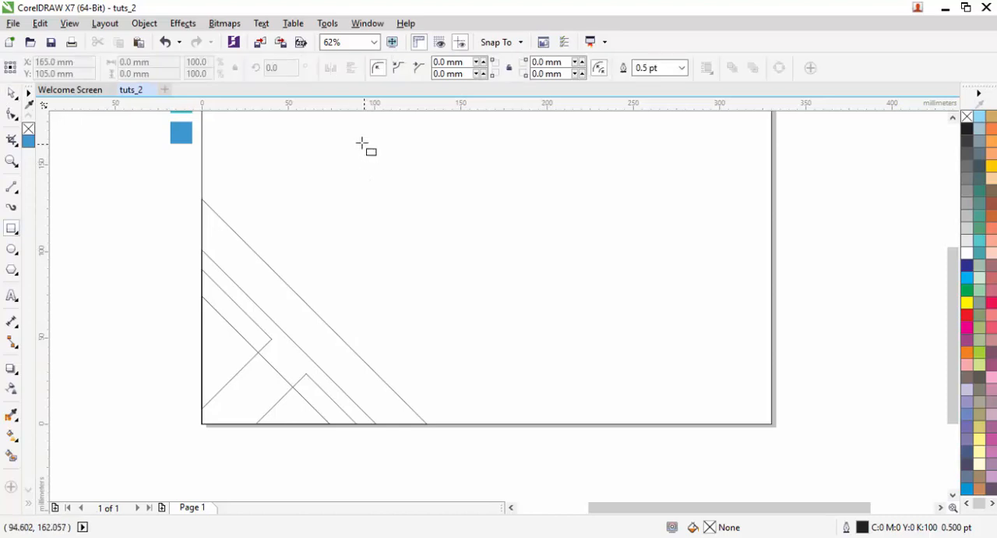
pyautogui.moveTo(360, 133); pyautogui.dragTo(398, 246)
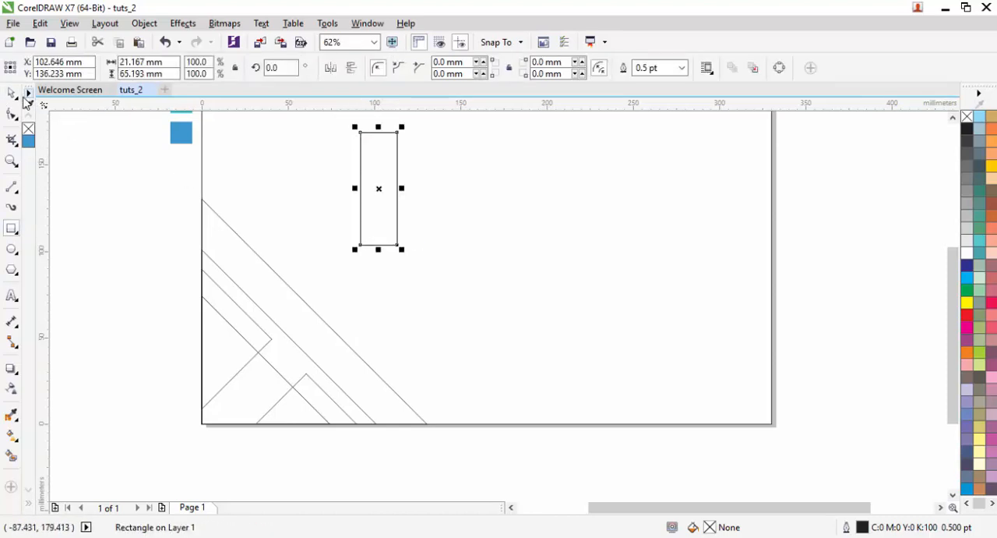
pyautogui.press('space')
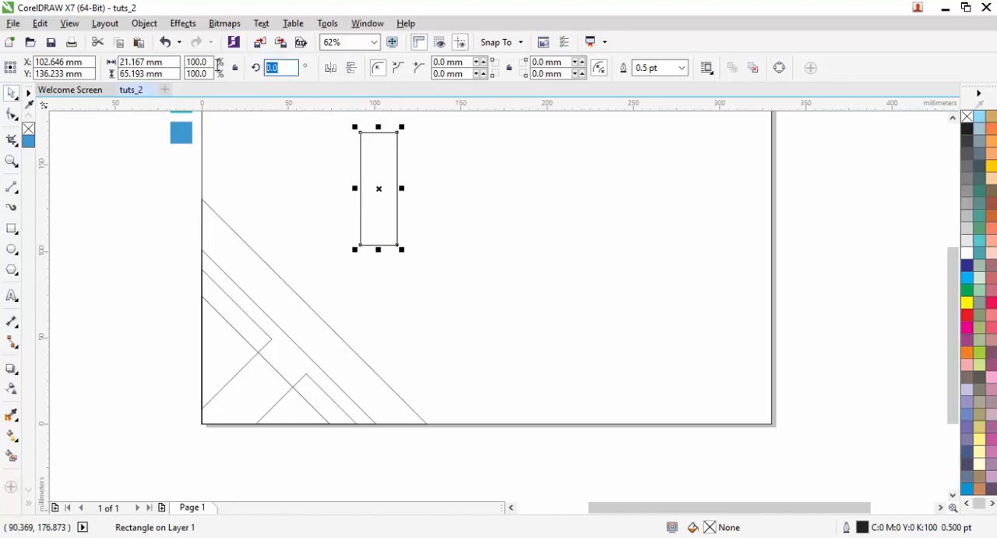
pyautogui.write('45')
pyautogui.press('Return')
pyautogui.moveTo(374, 206); pyautogui.dragTo(193, 223)
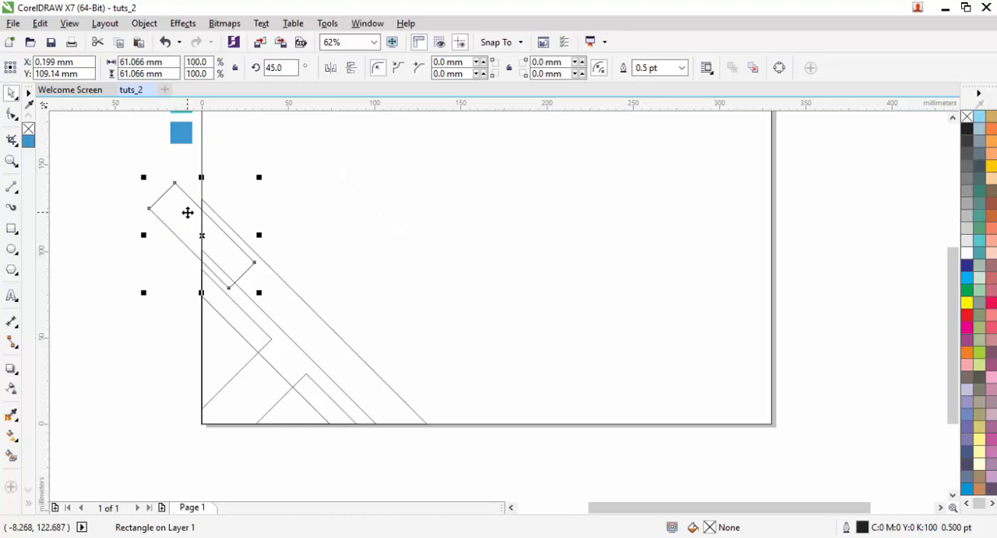
# - Place a copy of the rotated rectangle across the page's bottom edge at the band's lower end and fine-tune its position
pyautogui.moveTo(187, 212); pyautogui.dragTo(398, 405)
pyautogui.rightClick(369, 397)
pyautogui.click(353, 452)
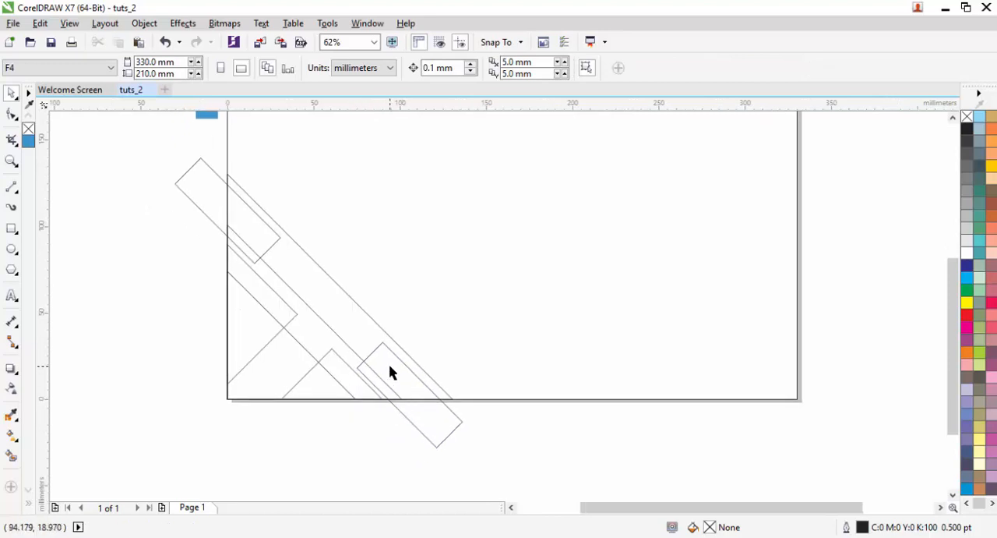
pyautogui.scroll(2, 392, 385)
pyautogui.click(394, 372)
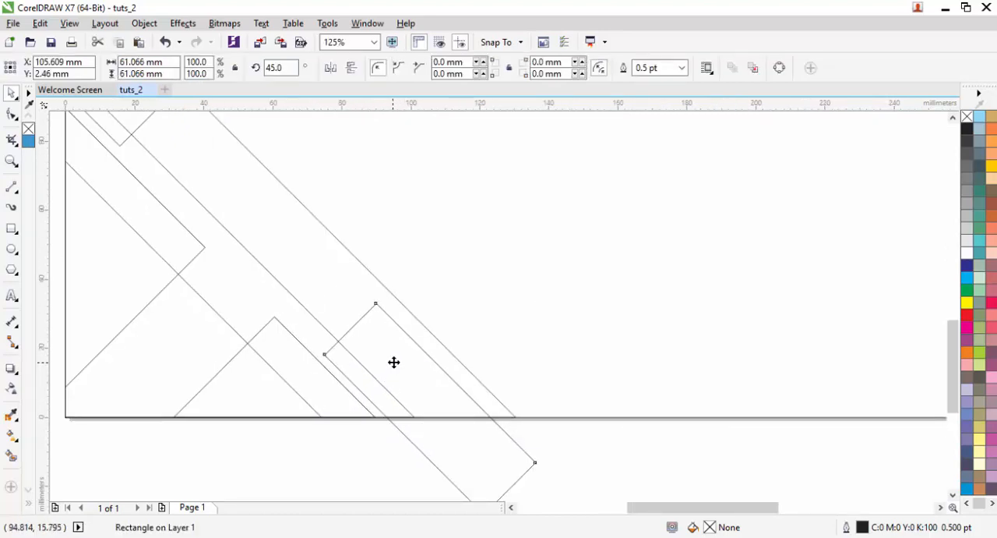
pyautogui.click(393, 362)
pyautogui.scroll(-2, 394, 358)
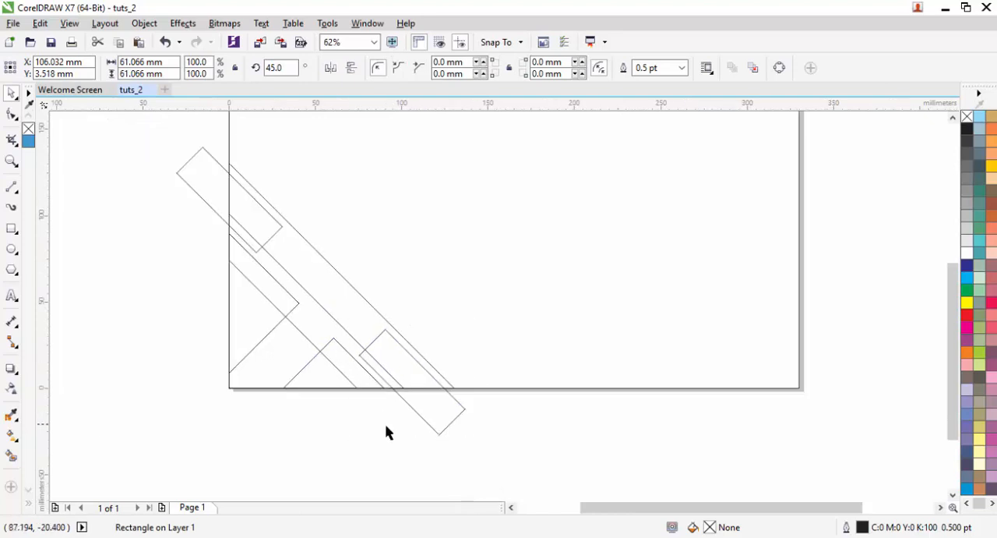
# - Trim the lower rotated rectangle flush with the page's bottom edge by subtracting a new rectangle about 113 mm wide drawn below the page
pyautogui.press('F6')
pyautogui.moveTo(529, 453); pyautogui.dragTo(334, 390)
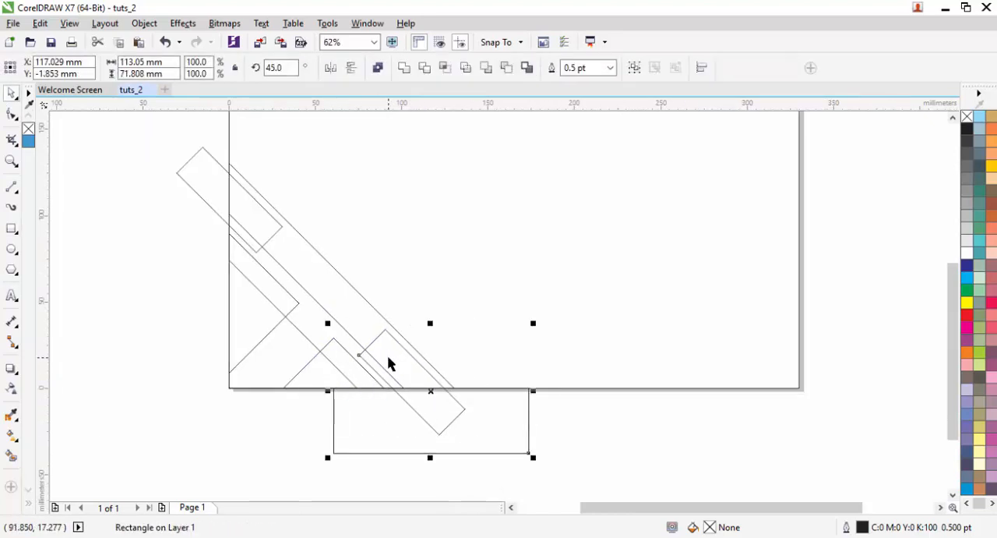
pyautogui.click(506, 68)
# - Trim the upper rotated rectangle flush with the page's left edge by subtracting a new rectangle about 75 by 108 mm drawn beside the page
pyautogui.moveTo(276, 226); pyautogui.dragTo(341, 279)
pyautogui.click(191, 181)
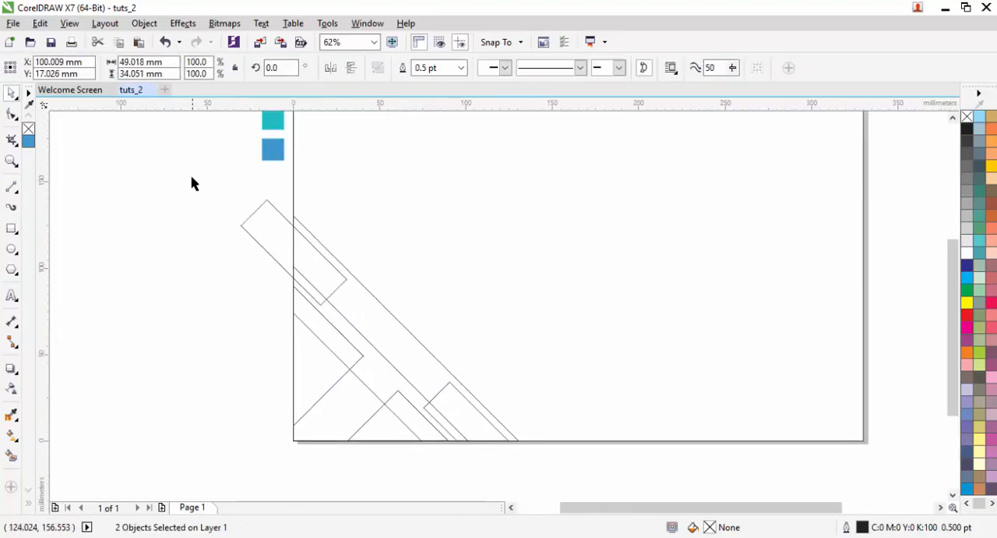
pyautogui.press('F6')
pyautogui.moveTo(164, 161); pyautogui.dragTo(294, 348)
pyautogui.press('space')
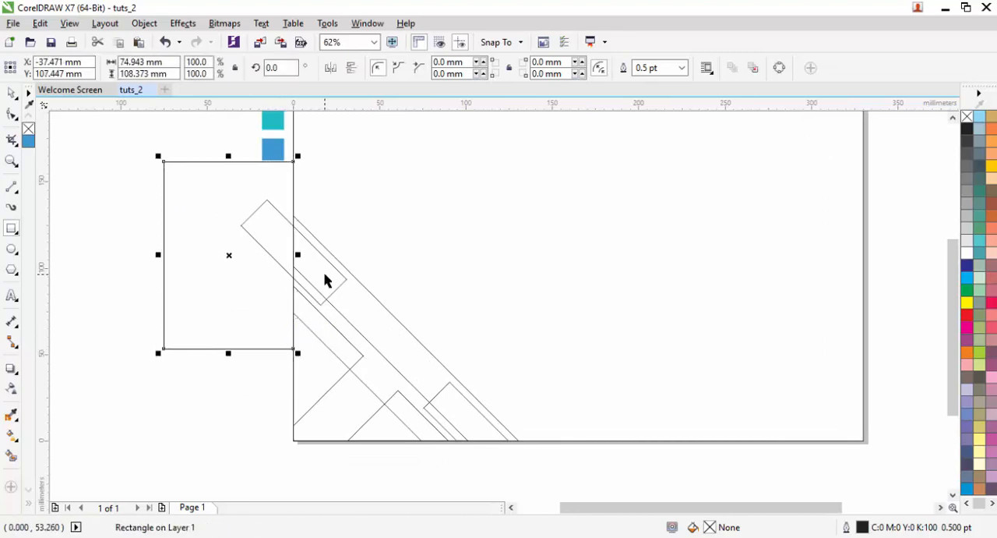
pyautogui.keyDown('shift'); pyautogui.click(330, 267); pyautogui.keyUp('shift')
pyautogui.click(502, 68)
pyautogui.click(212, 252)
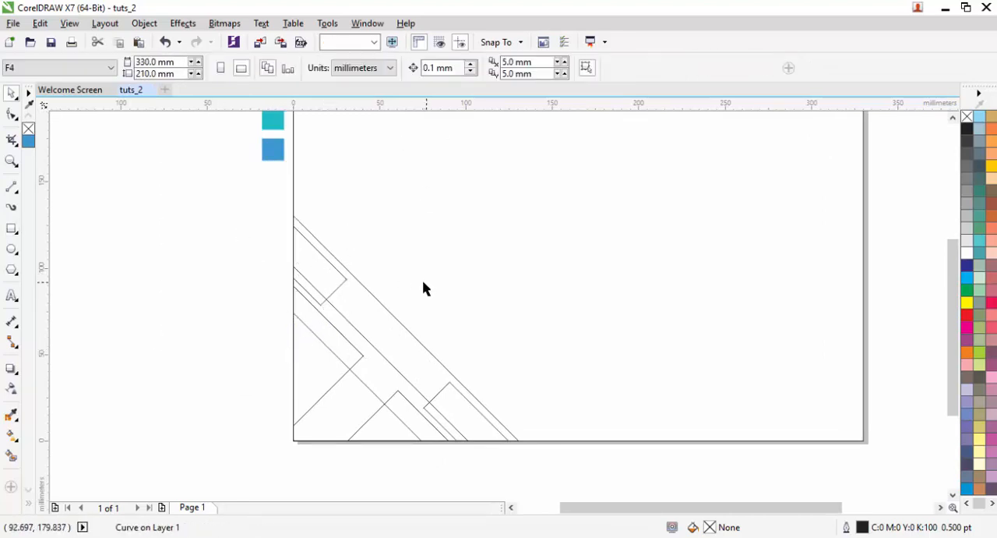
pyautogui.moveTo(425, 276); pyautogui.dragTo(327, 271)
pyautogui.moveTo(565, 282); pyautogui.dragTo(499, 334)
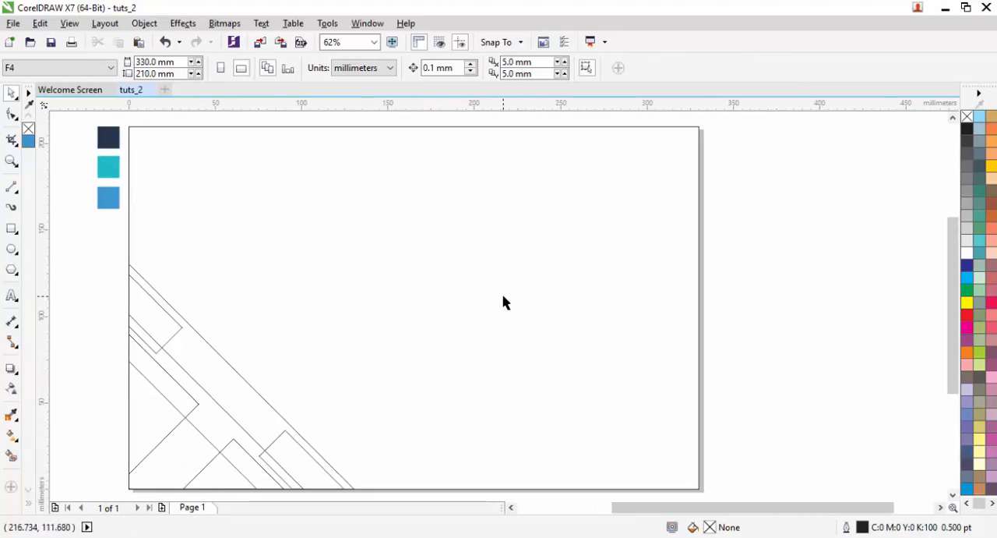
pyautogui.click(151, 436)
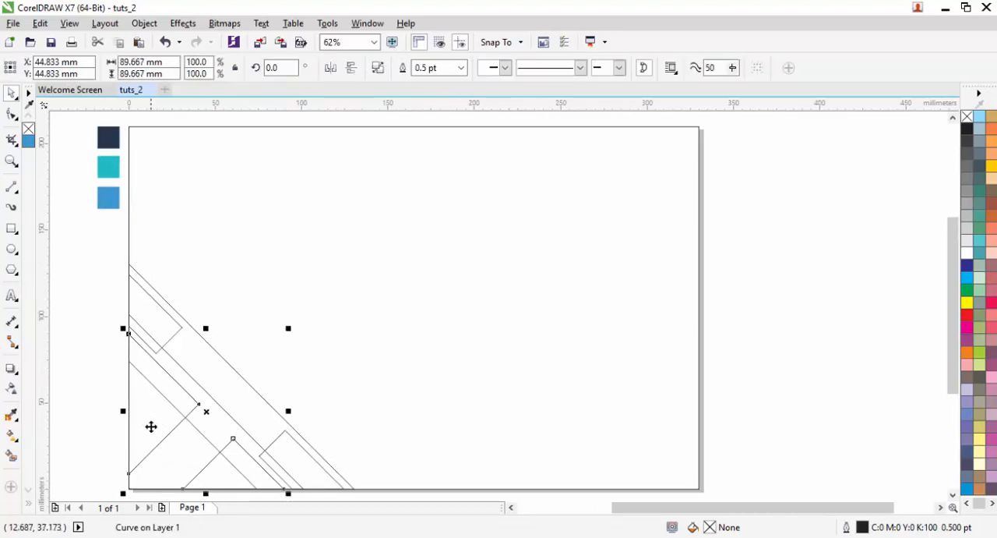
pyautogui.moveTo(151, 426); pyautogui.dragTo(480, 282)
pyautogui.moveTo(545, 241); pyautogui.dragTo(421, 314)
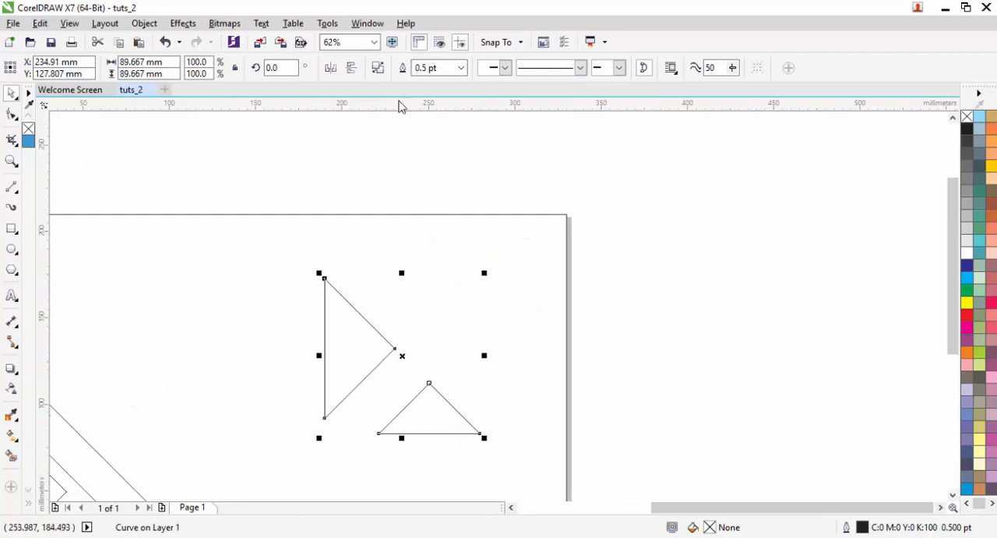
pyautogui.click(378, 68)
pyautogui.click(359, 335)
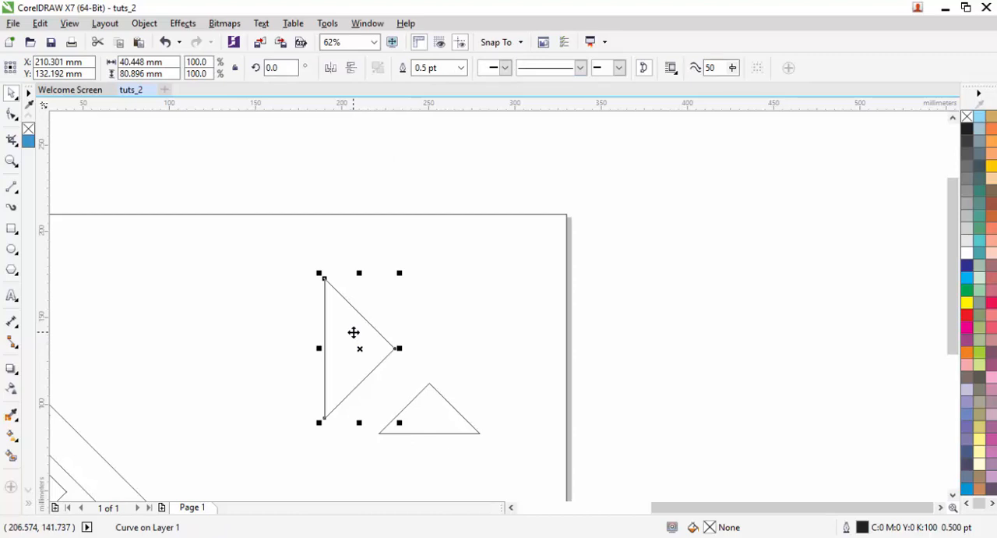
pyautogui.moveTo(354, 333); pyautogui.dragTo(321, 268)
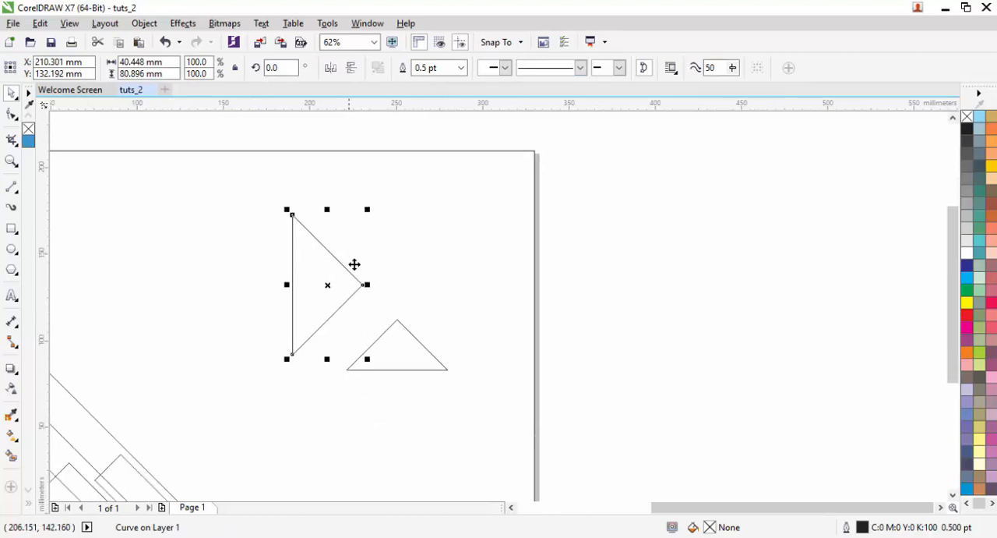
pyautogui.scroll(-2, 390, 262)
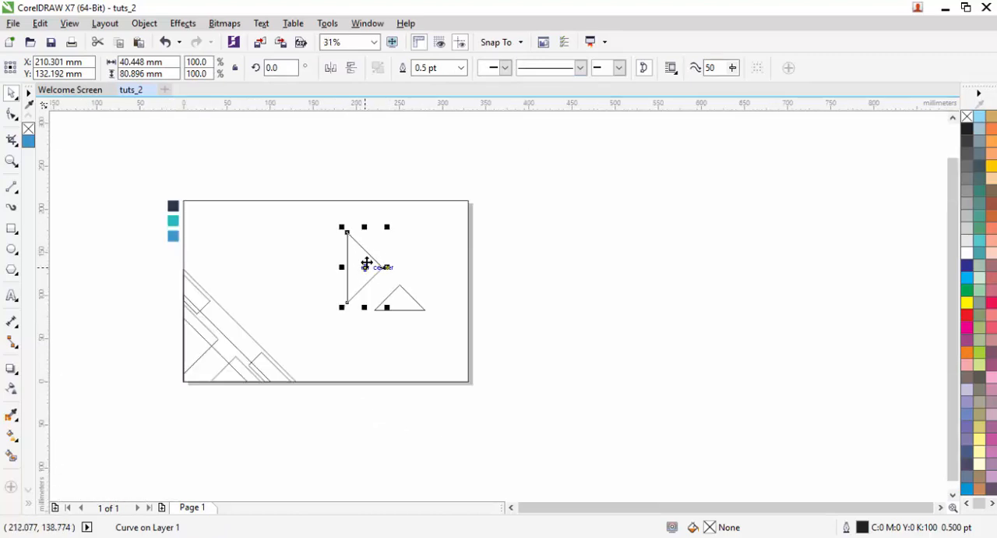
pyautogui.scroll(2, 366, 264)
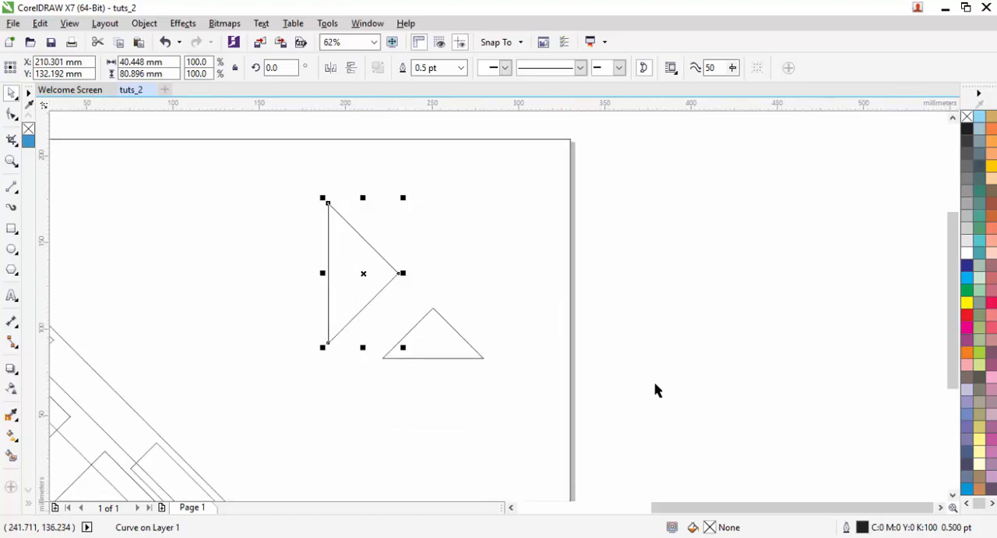
pyautogui.moveTo(656, 394); pyautogui.dragTo(463, 221)
pyautogui.press('Delete')
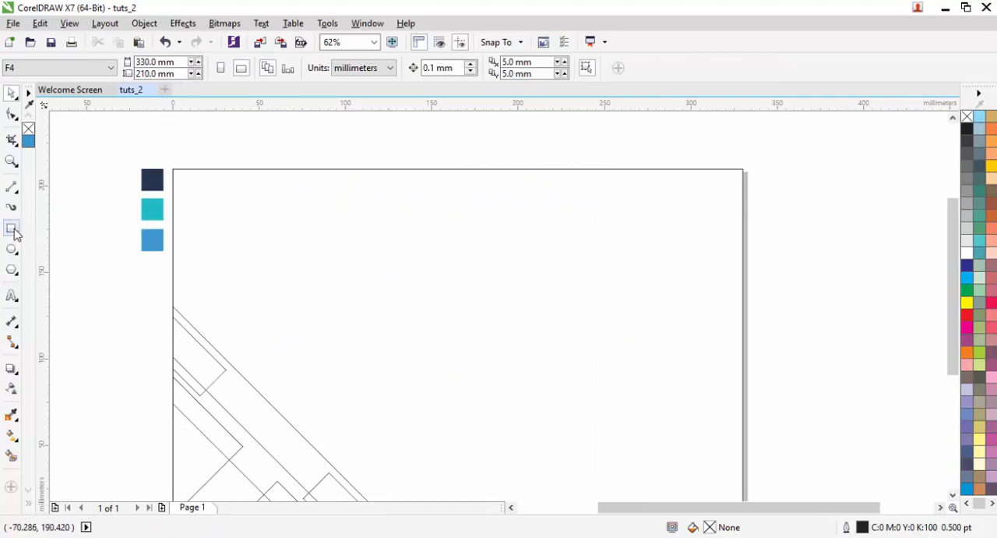
# - Draw a square about 71 mm wide fitted into the page's upper-right corner
pyautogui.press('F6')
pyautogui.moveTo(734, 178); pyautogui.dragTo(633, 292)
pyautogui.moveTo(712, 276); pyautogui.dragTo(504, 321)
pyautogui.press('space')
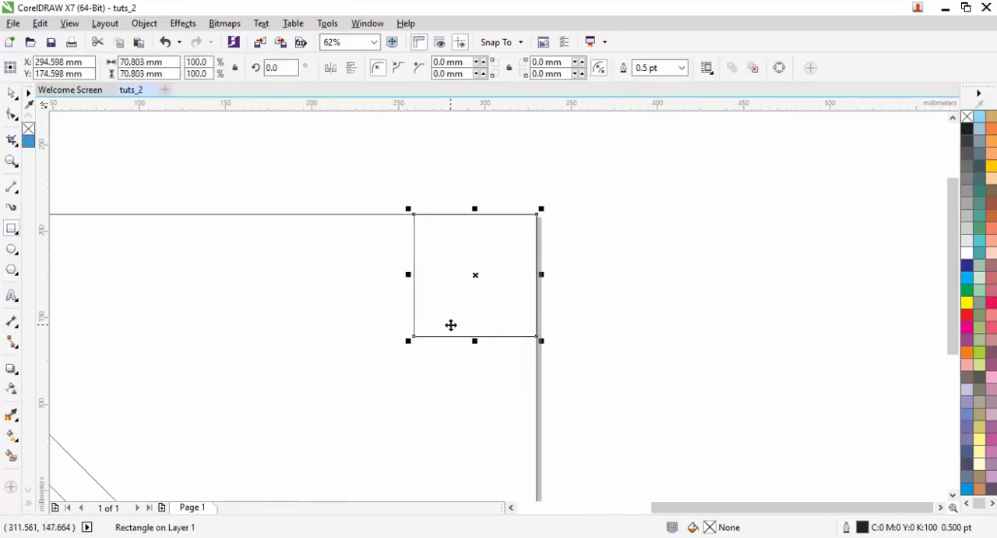
# - Convert the corner square to curves and move its lower-left node onto its upper-left corner to form a right triangle
pyautogui.rightClick(507, 278)
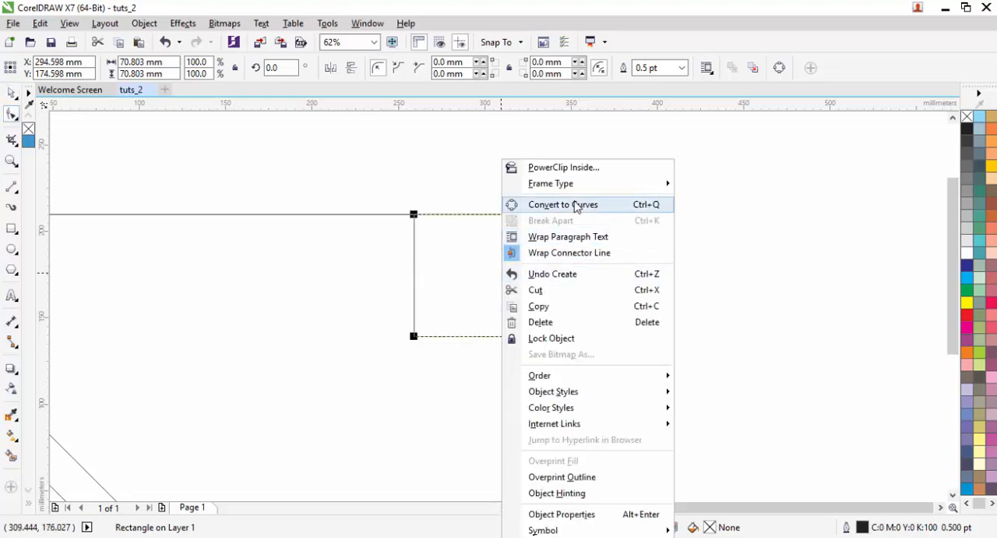
pyautogui.click(556, 203)
pyautogui.click(413, 338)
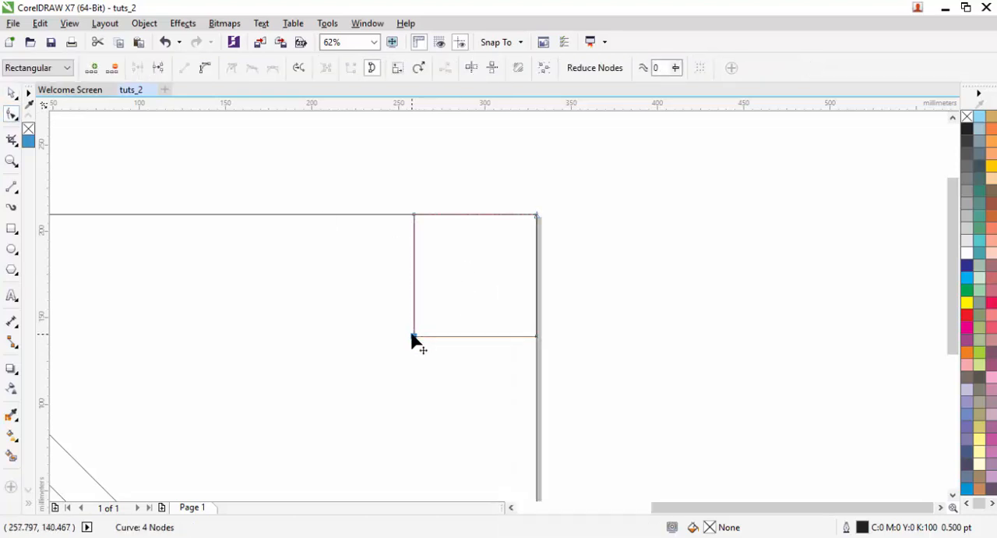
pyautogui.moveTo(413, 338); pyautogui.dragTo(414, 214)
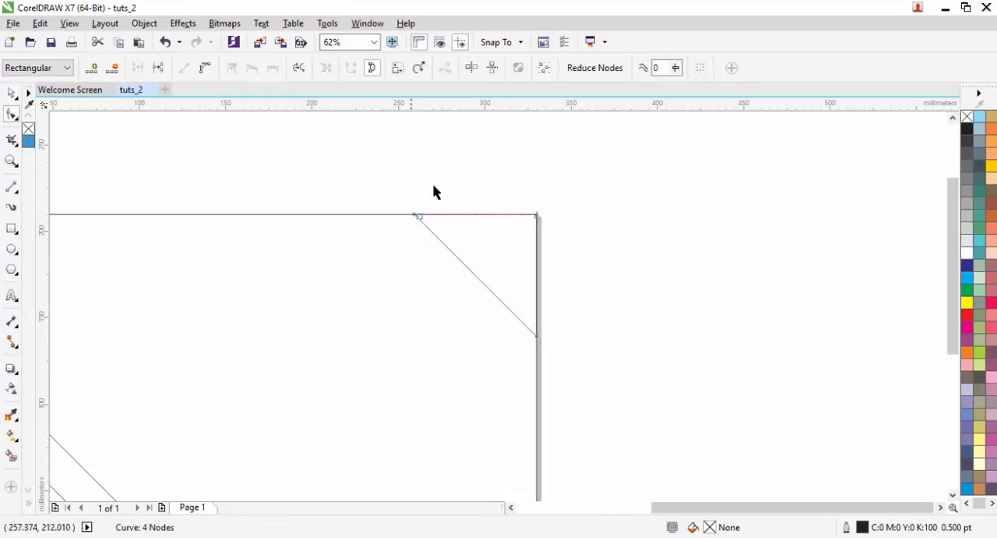
pyautogui.press('space')
pyautogui.click(442, 177)
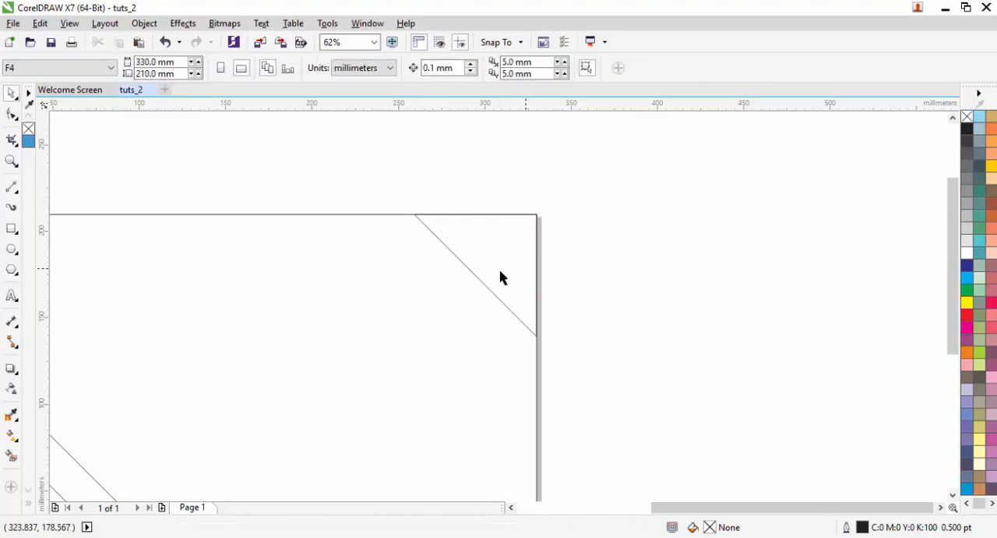
pyautogui.moveTo(501, 278); pyautogui.dragTo(589, 206)
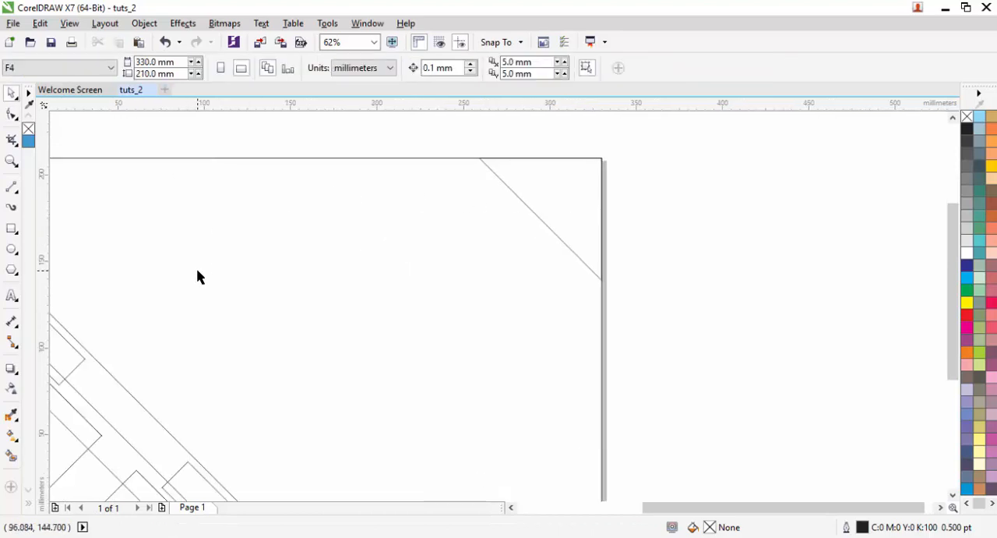
pyautogui.moveTo(198, 270); pyautogui.dragTo(403, 236)
pyautogui.click(254, 299)
pyautogui.moveTo(254, 297); pyautogui.dragTo(427, 193)
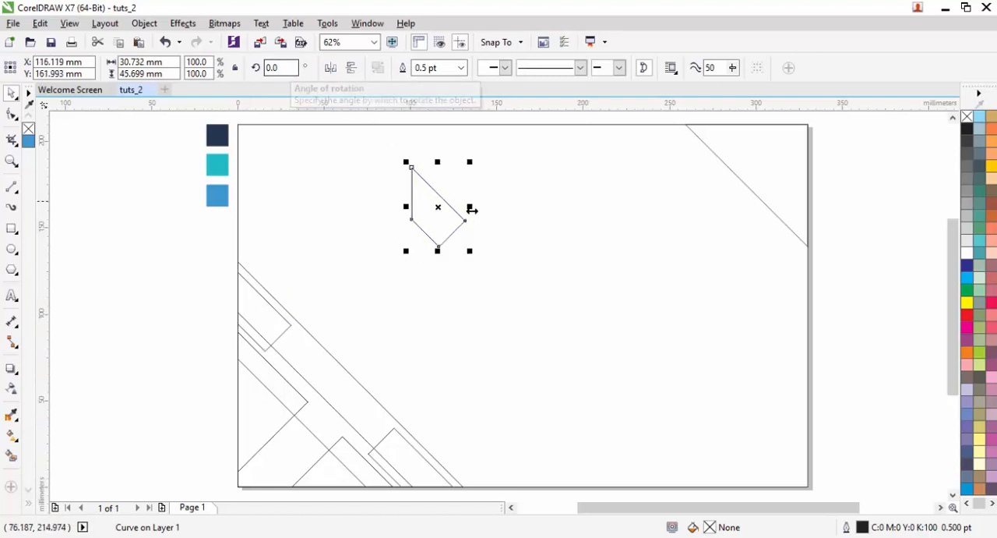
pyautogui.click(454, 227)
pyautogui.moveTo(471, 254); pyautogui.dragTo(431, 335)
pyautogui.click(430, 224)
pyautogui.moveTo(488, 294); pyautogui.dragTo(449, 381)
pyautogui.moveTo(456, 274); pyautogui.dragTo(467, 161)
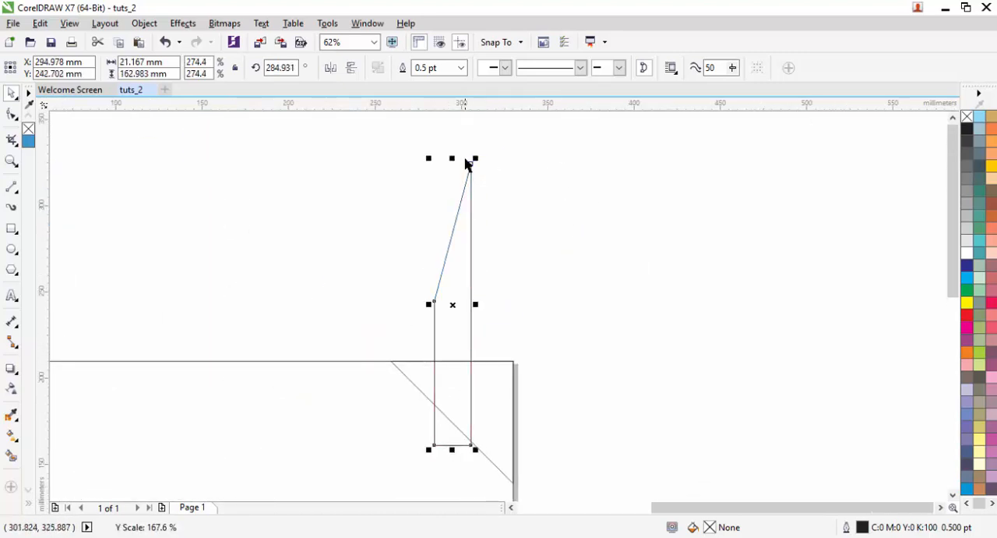
pyautogui.doubleClick(296, 67)
pyautogui.write('45')
pyautogui.press('Return')
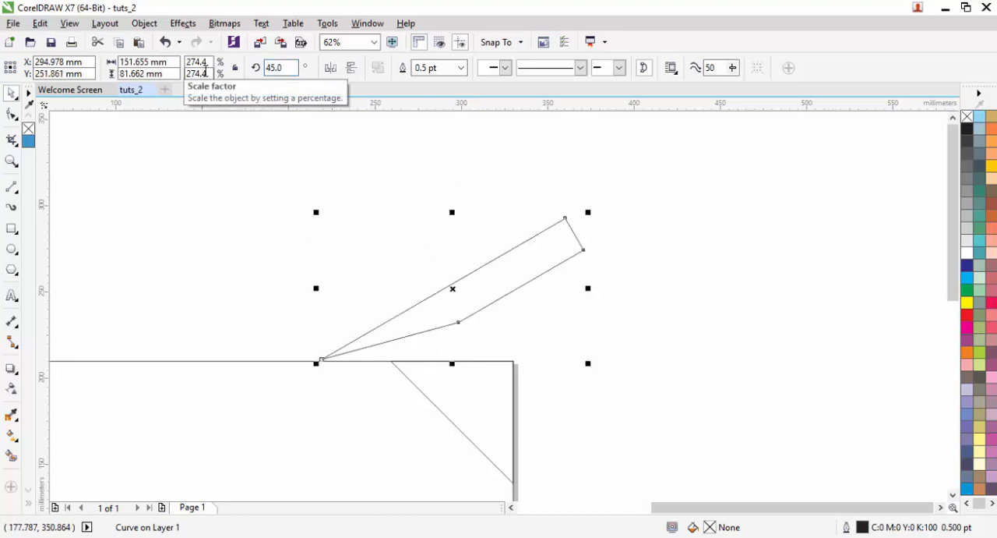
pyautogui.click(330, 68)
pyautogui.moveTo(459, 310); pyautogui.dragTo(553, 452)
pyautogui.moveTo(538, 346); pyautogui.dragTo(550, 242)
pyautogui.hotkey('ctrl', 'x')
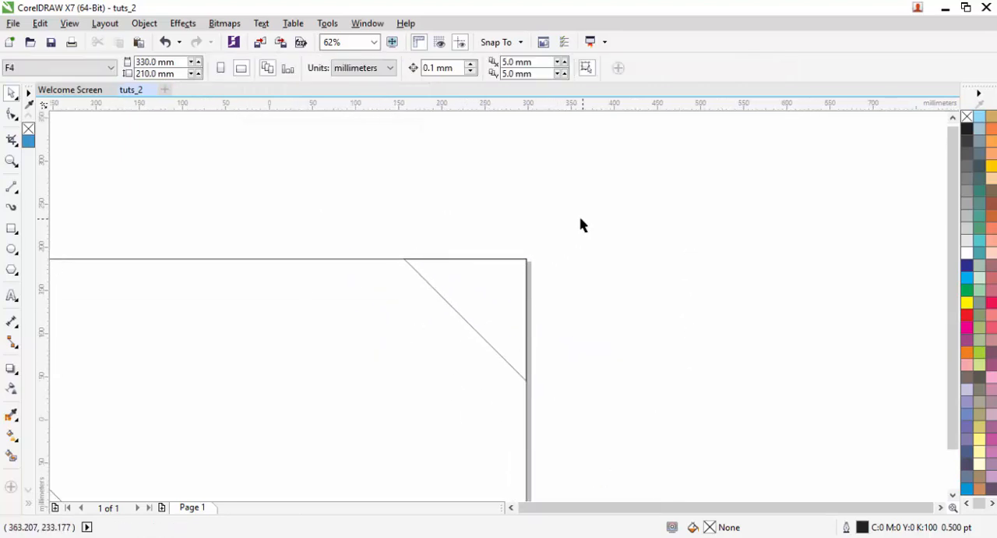
pyautogui.scroll(-2, 583, 223)
pyautogui.click(283, 343)
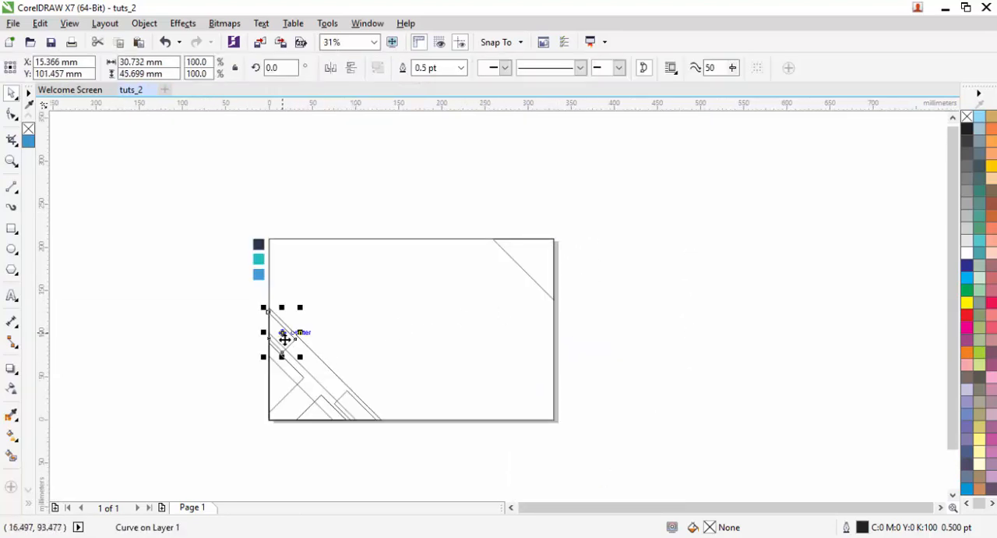
pyautogui.scroll(2, 278, 332)
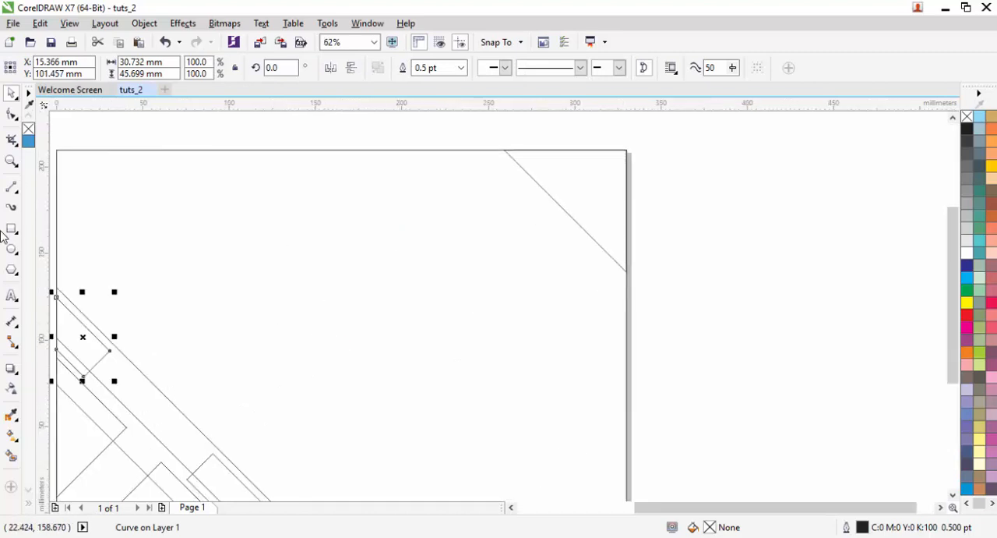
# - Draw a narrow upright rectangle about 17 by 197 mm and rotate it 45 degrees
pyautogui.press('F6')
pyautogui.moveTo(306, 132); pyautogui.dragTo(337, 472)
pyautogui.press('space')
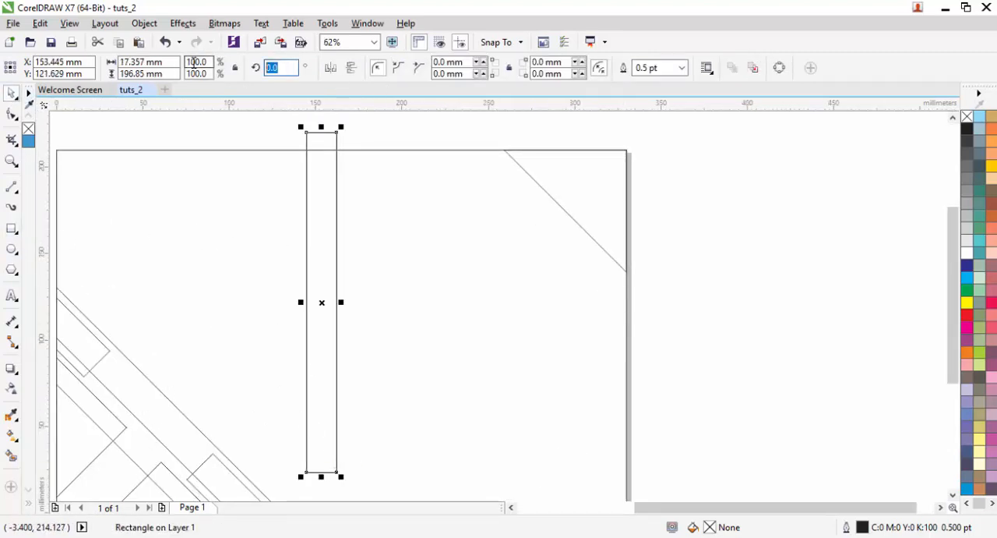
pyautogui.write('45')
pyautogui.press('Return')
# - Place the rotated strip across the page's upper-right corner, inside the triangle and parallel to its slanted edge
pyautogui.moveTo(302, 284); pyautogui.dragTo(593, 196)
pyautogui.moveTo(611, 194); pyautogui.dragTo(582, 261)
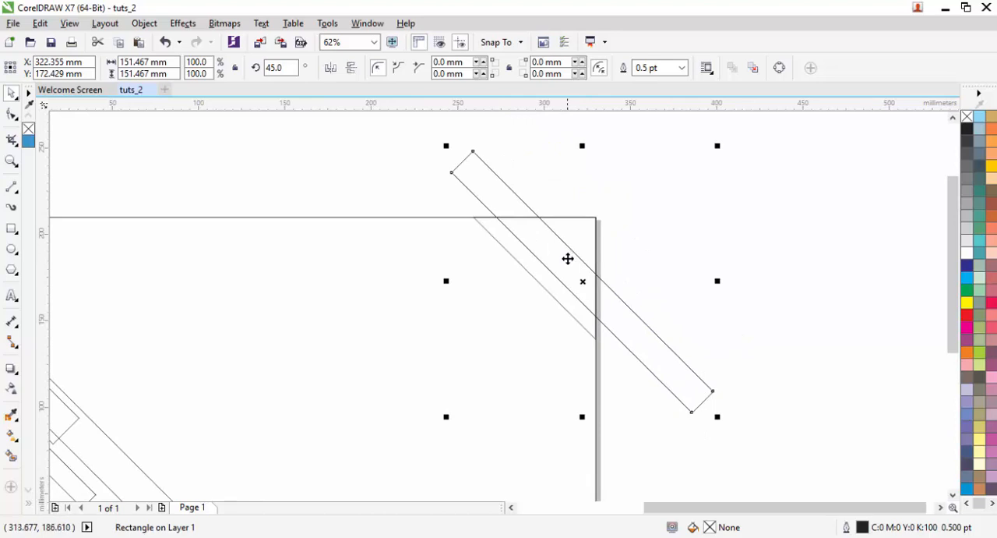
pyautogui.scroll(1, 567, 245)
pyautogui.moveTo(561, 265); pyautogui.dragTo(576, 262)
pyautogui.scroll(-1, 573, 230)
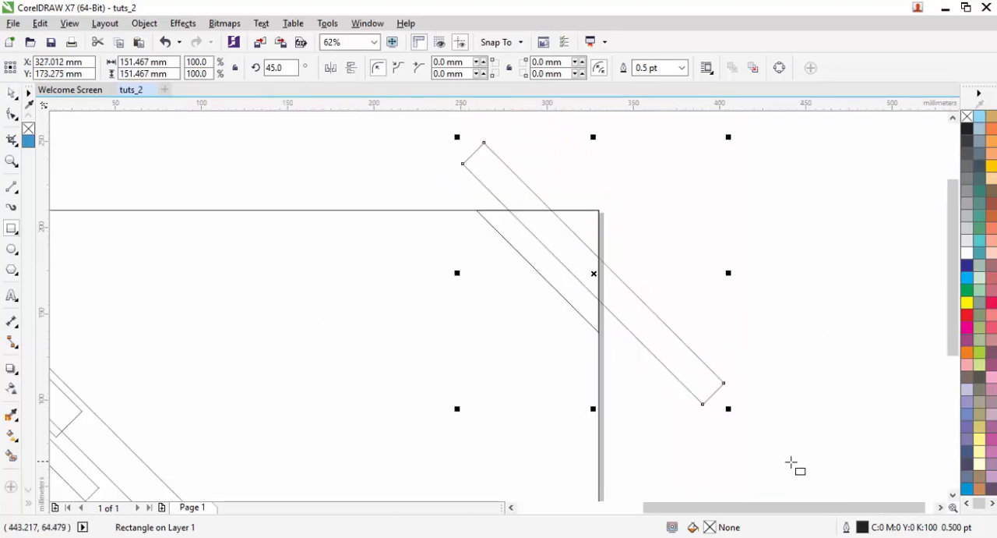
# - Trim the strip flush with the page's right edge by subtracting a new rectangle about 112 by 143 mm drawn beside the page
pyautogui.moveTo(795, 466); pyautogui.dragTo(597, 217)
pyautogui.press('space')
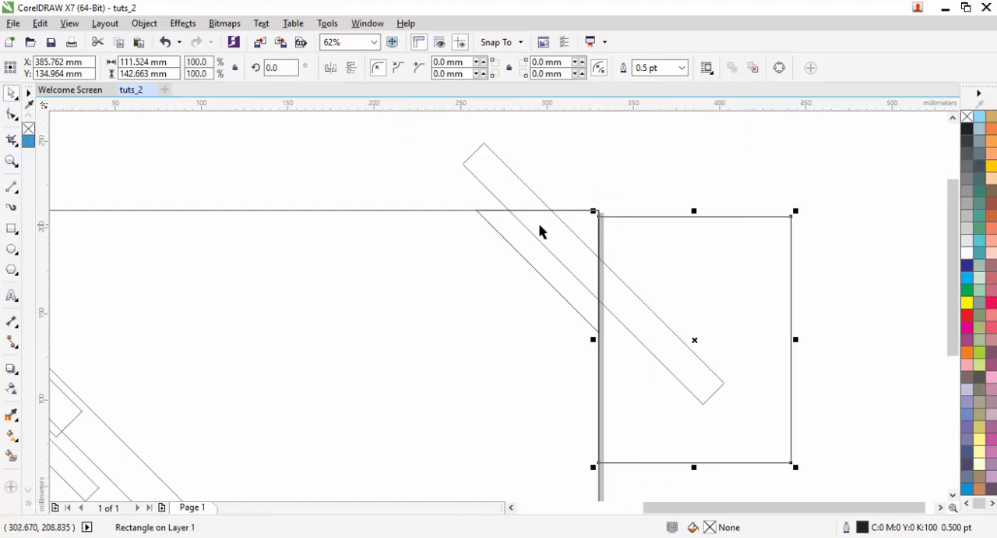
pyautogui.keyDown('shift'); pyautogui.click(541, 230); pyautogui.keyUp('shift')
pyautogui.click(506, 67)
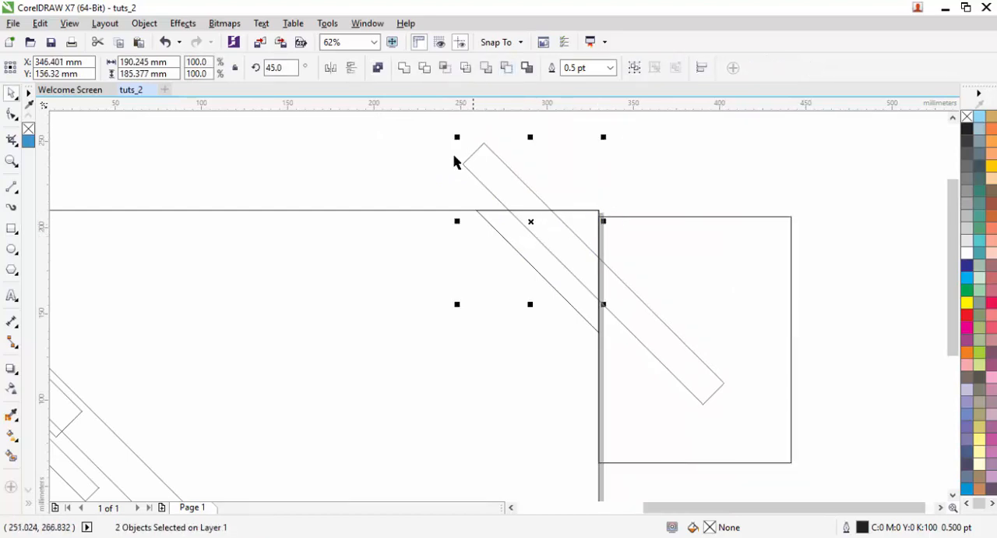
# - Trim the strip flush with the page's top edge by subtracting a new rectangle about 201 mm wide drawn above the page
pyautogui.press('F6')
pyautogui.moveTo(358, 128); pyautogui.dragTo(705, 210)
pyautogui.press('space')
pyautogui.keyDown('shift'); pyautogui.click(585, 241); pyautogui.keyUp('shift')
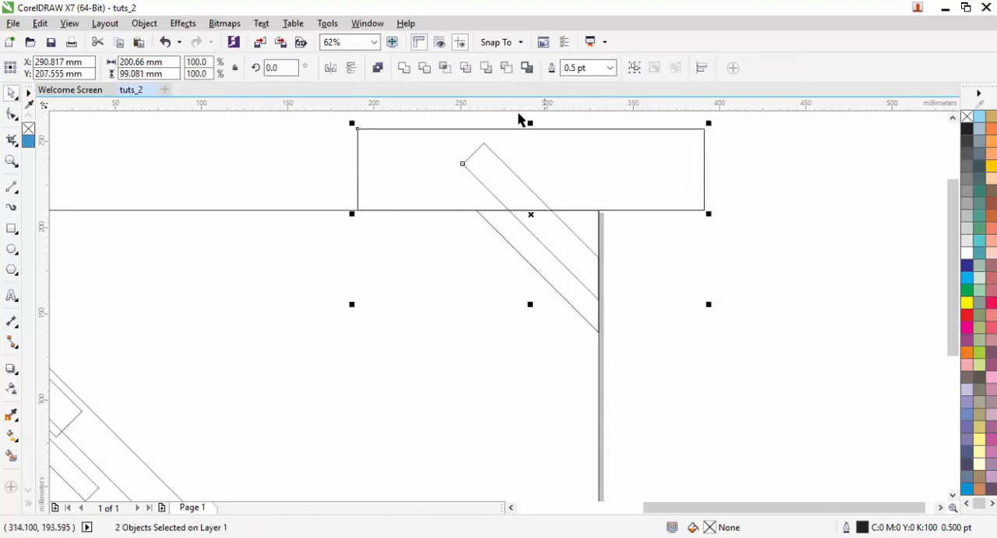
pyautogui.click(507, 67)
pyautogui.click(637, 256)
# - Create a slightly enlarged copy of the upper-right triangle, keeping it anchored at the page corner
pyautogui.scroll(-2, 637, 256)
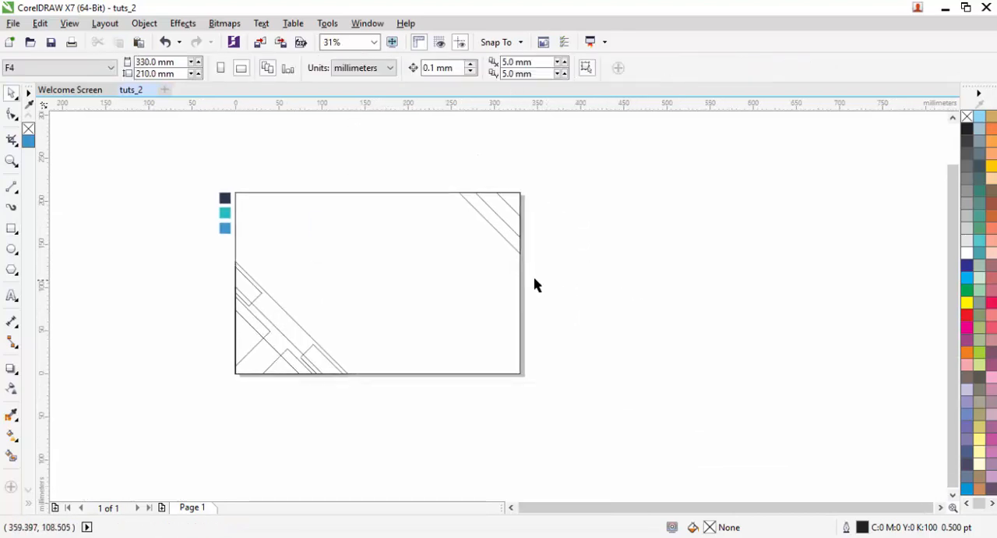
pyautogui.scroll(2, 517, 265)
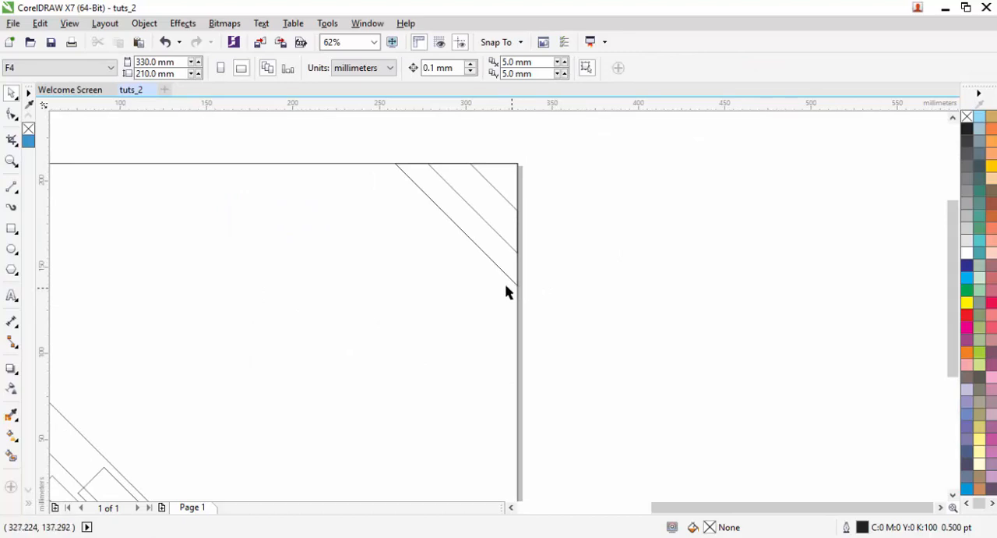
pyautogui.moveTo(505, 291); pyautogui.dragTo(597, 296)
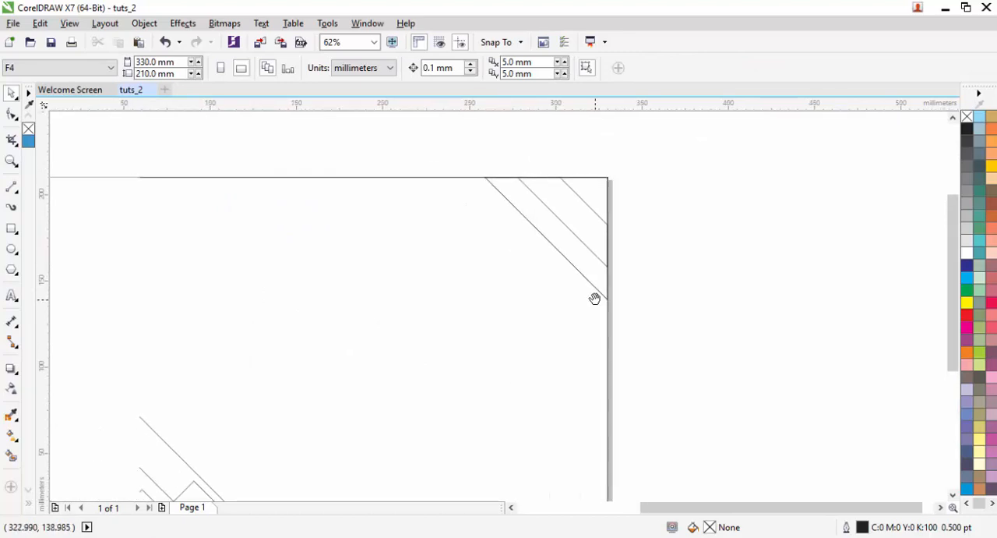
pyautogui.click(560, 248)
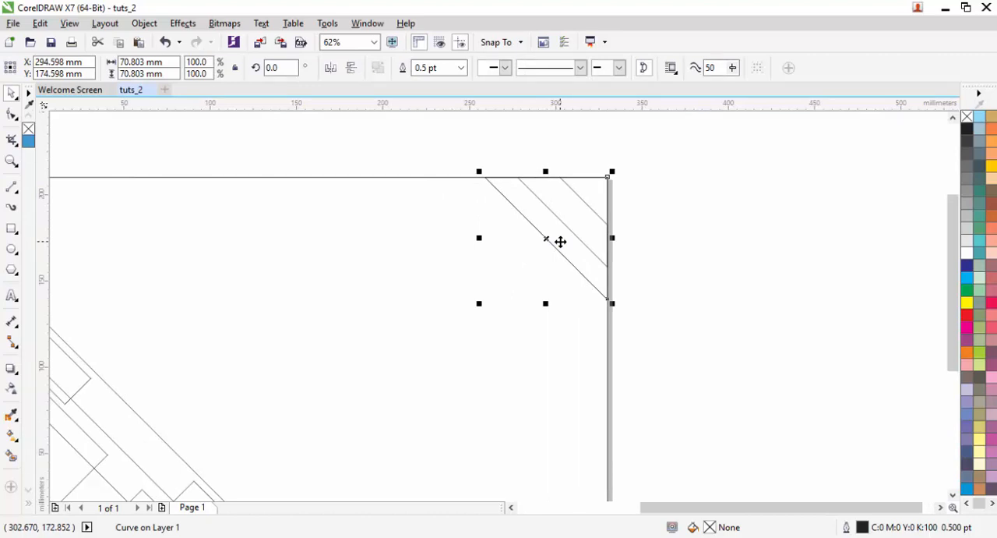
pyautogui.moveTo(479, 304); pyautogui.dragTo(451, 332)
pyautogui.click(400, 162)
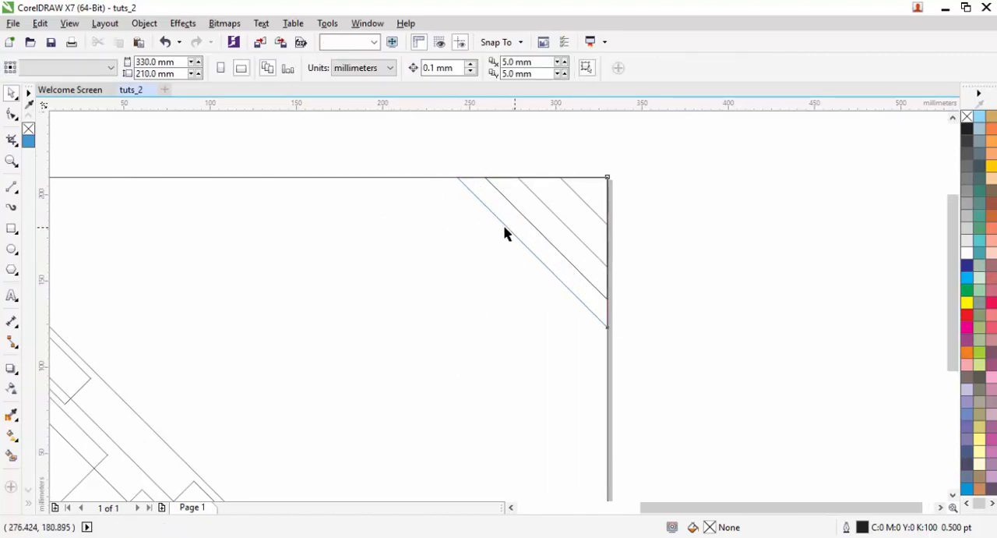
pyautogui.click(504, 228)
# - Draw a rectangle about 121 by 202 mm, rotate it 45 degrees and mirror it horizontally
pyautogui.click(12, 228)
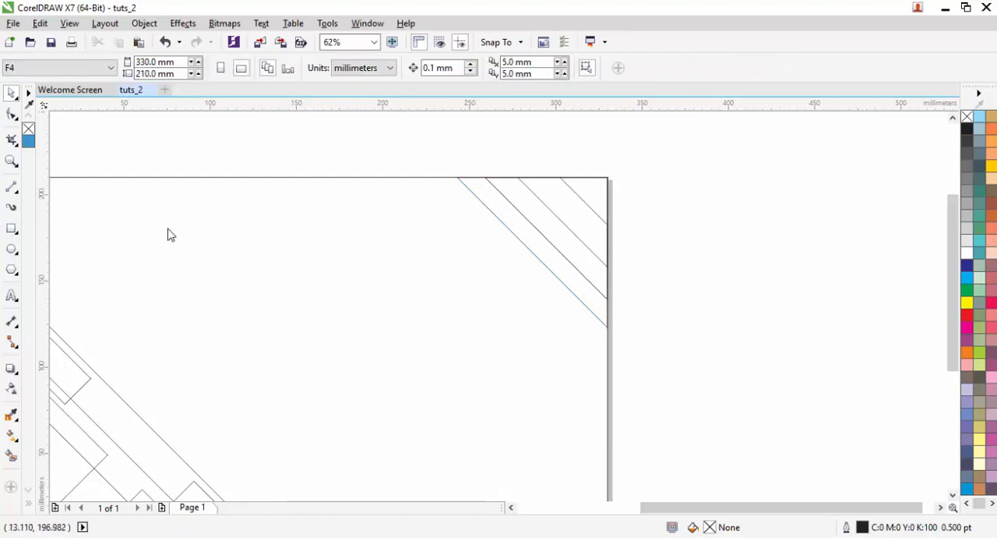
pyautogui.scroll(-2, 258, 167)
pyautogui.moveTo(258, 146); pyautogui.dragTo(363, 319)
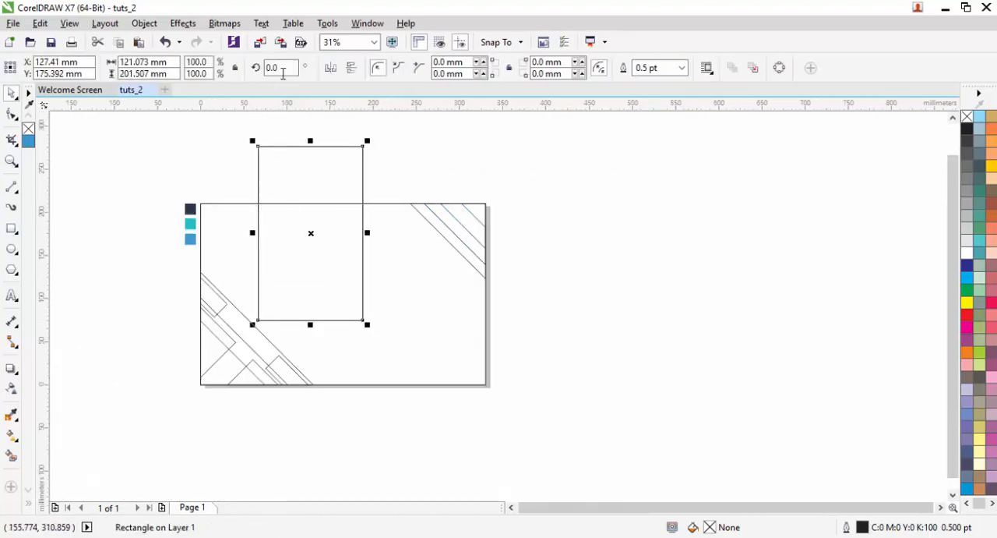
pyautogui.write('45')
pyautogui.press('Return')
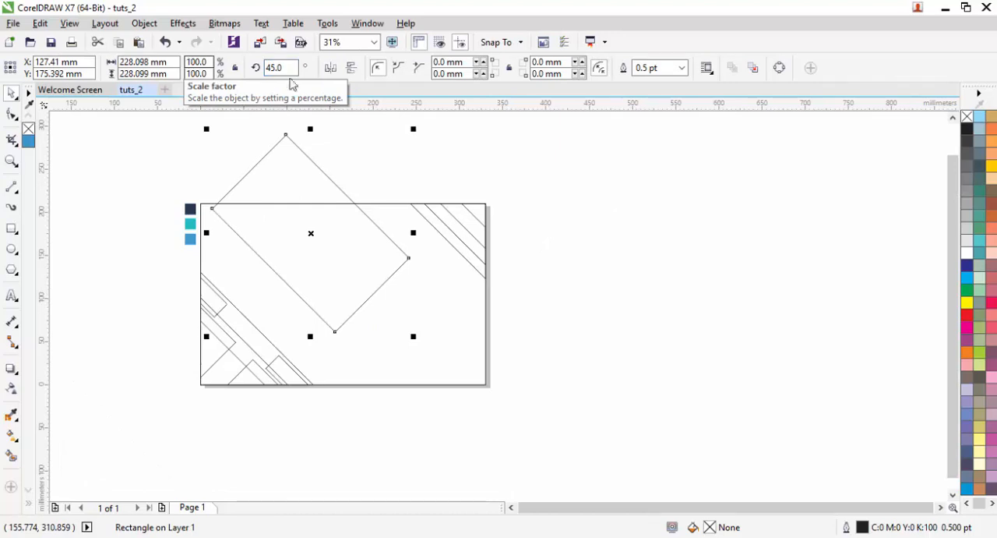
pyautogui.click(334, 70)
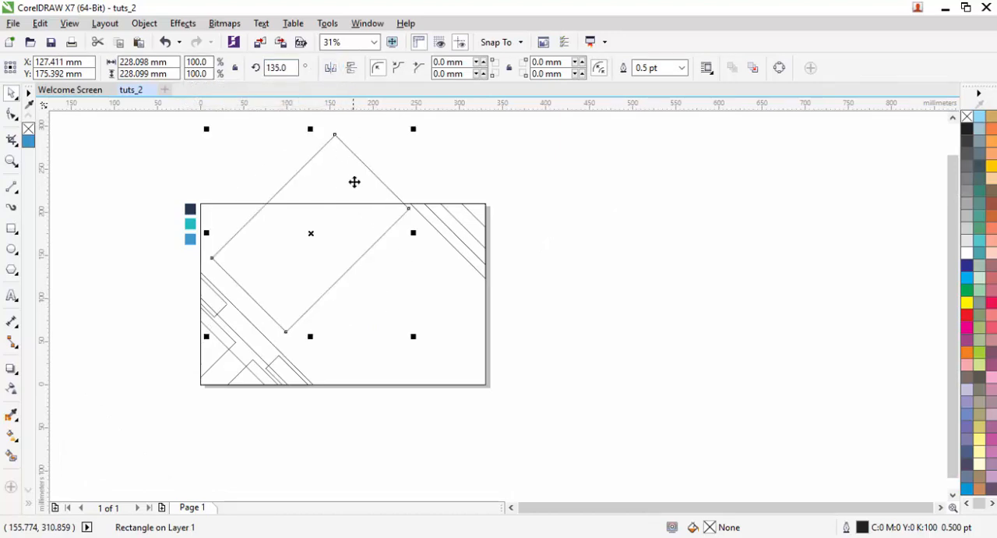
# - Move the rotated rectangle over the upper part of the upper-right triangles so its long edge crosses the diagonal bands
pyautogui.scroll(2, 360, 183)
pyautogui.moveTo(301, 215); pyautogui.dragTo(465, 147)
pyautogui.press('F6')
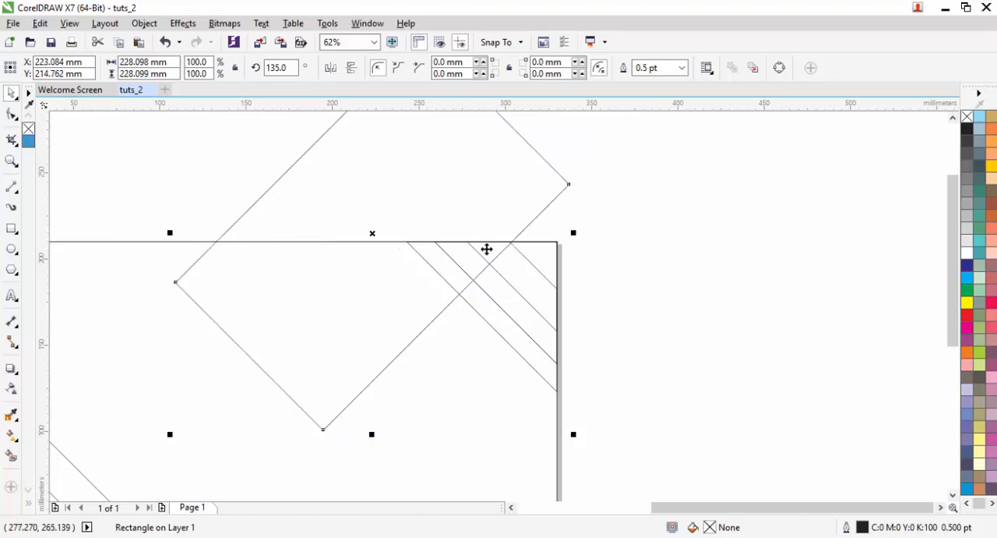
# - Trim the largest upper-right triangle by subtracting the rotated rectangle from it
pyautogui.keyDown('shift'); pyautogui.click(503, 326); pyautogui.keyUp('shift')
pyautogui.click(506, 68)
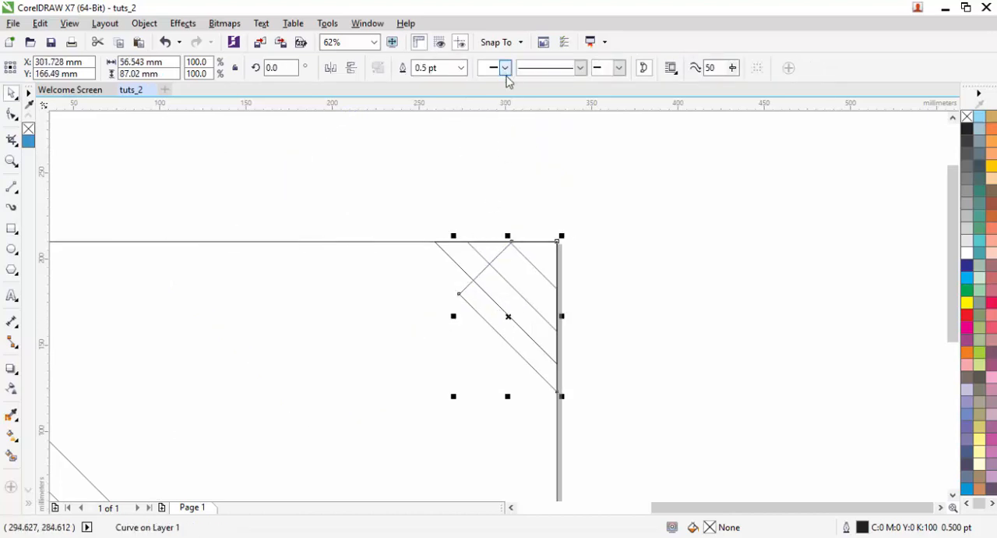
pyautogui.click(563, 205)
pyautogui.scroll(-1, 561, 202)
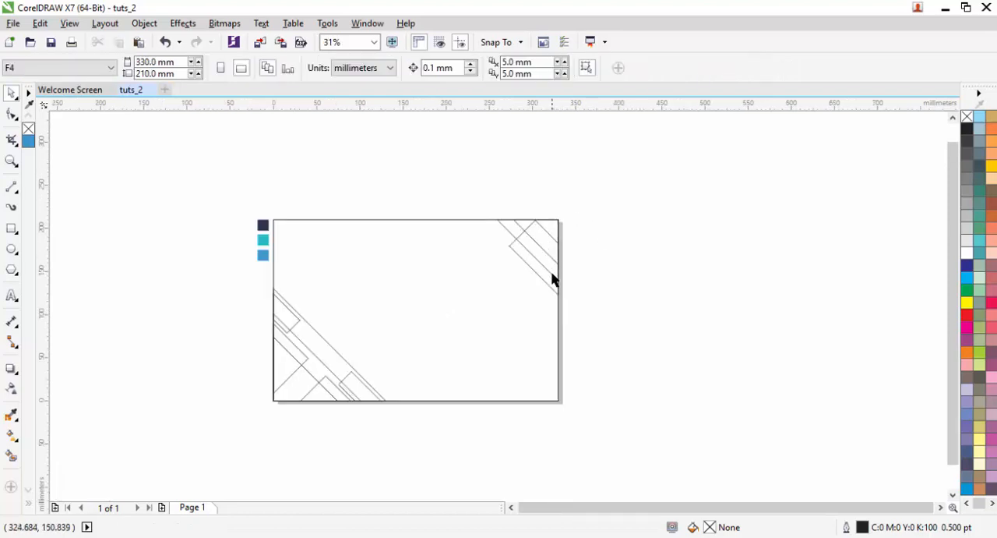
pyautogui.scroll(1, 558, 351)
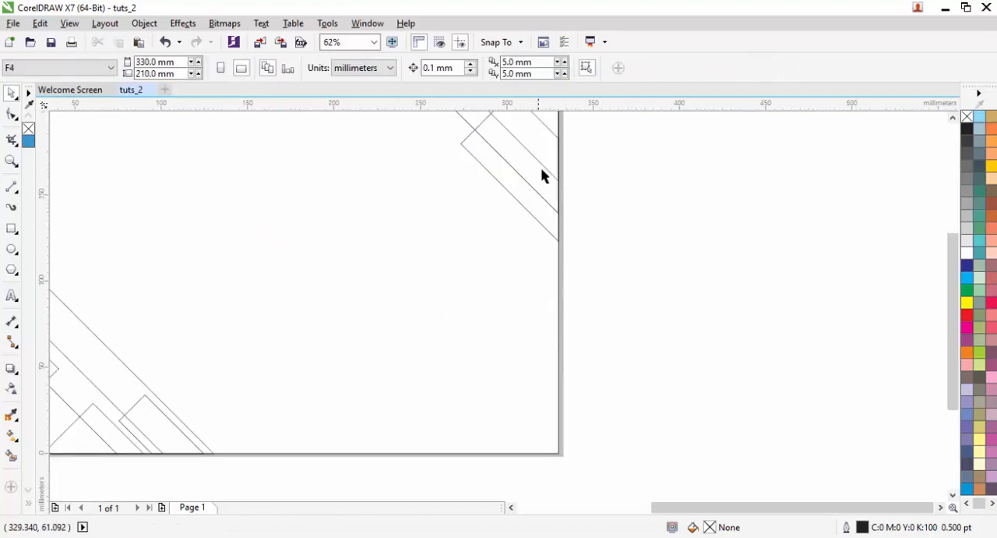
pyautogui.moveTo(541, 169); pyautogui.dragTo(521, 218)
# - Place two overlapping copies of the upper-right diagonal band across the lower part of the page's right edge
pyautogui.click(505, 178)
pyautogui.click(473, 148)
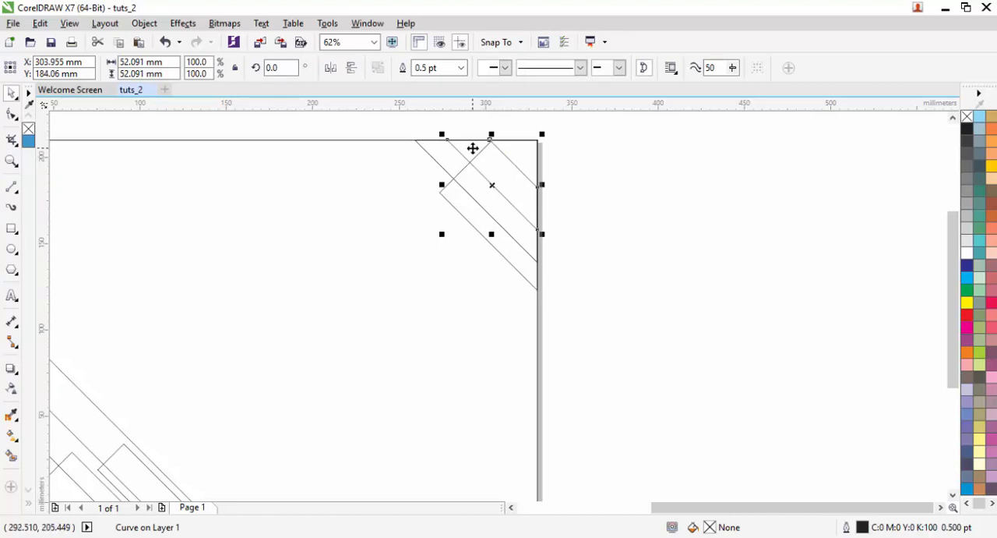
pyautogui.moveTo(358, 185); pyautogui.dragTo(228, 224)
pyautogui.moveTo(594, 335); pyautogui.dragTo(569, 260)
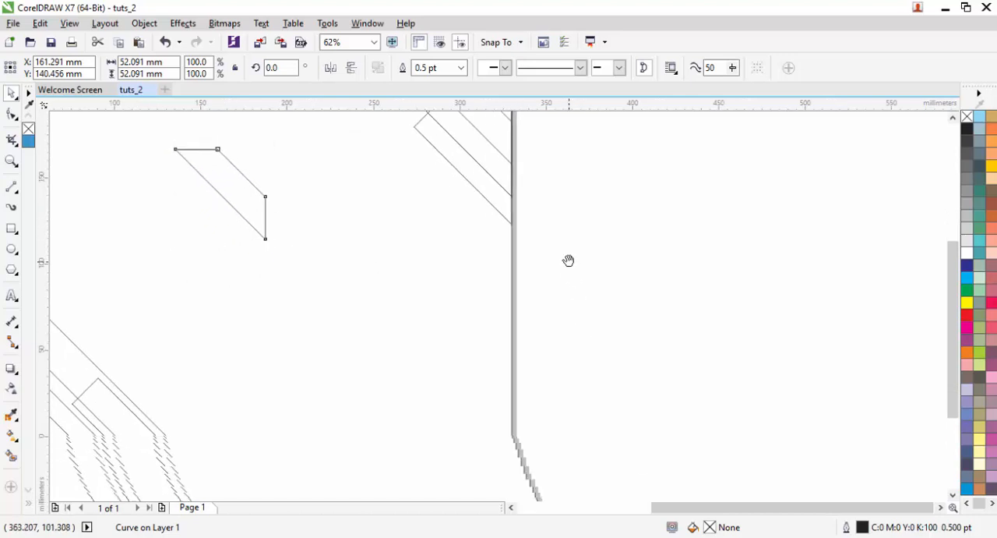
pyautogui.moveTo(242, 193); pyautogui.dragTo(520, 345)
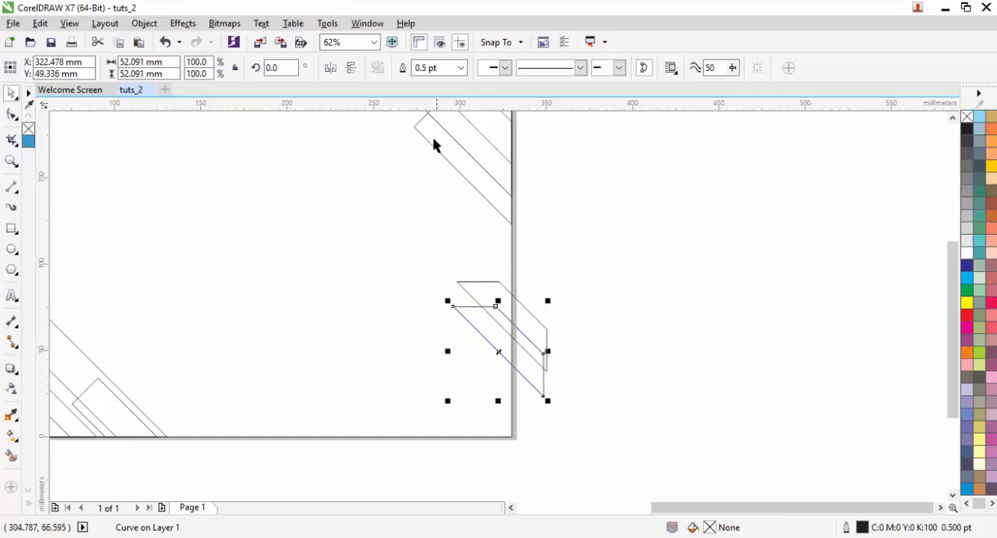
# - Mirror one of the copied bands horizontally and move it so the two bands cross
pyautogui.click(332, 70)
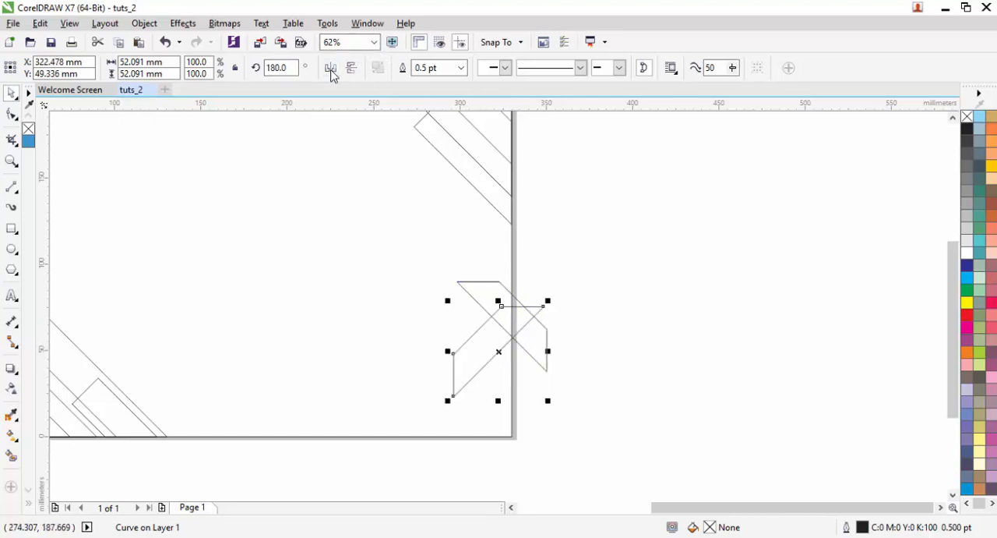
pyautogui.moveTo(509, 319); pyautogui.dragTo(532, 295)
pyautogui.click(588, 321)
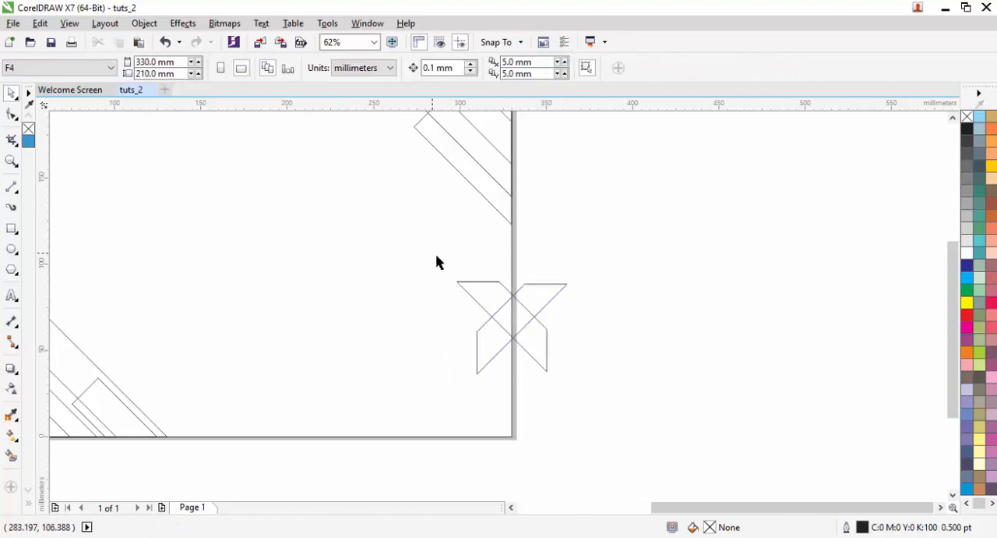
# - Align the left edges and the top edges of the two crossing bands
pyautogui.moveTo(553, 376); pyautogui.dragTo(434, 260)
pyautogui.press('l')
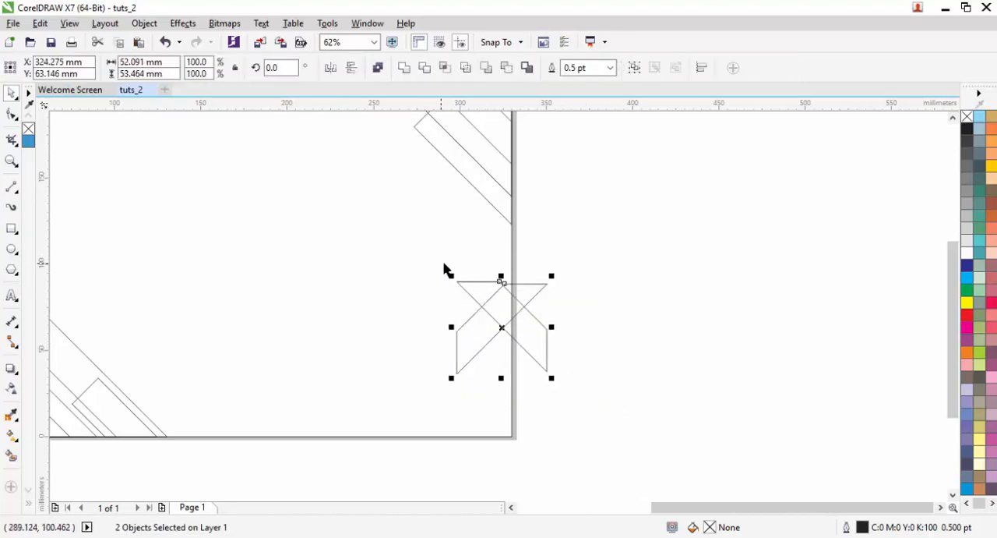
pyautogui.click(544, 309)
pyautogui.scroll(1, 545, 308)
pyautogui.moveTo(544, 283); pyautogui.dragTo(495, 258)
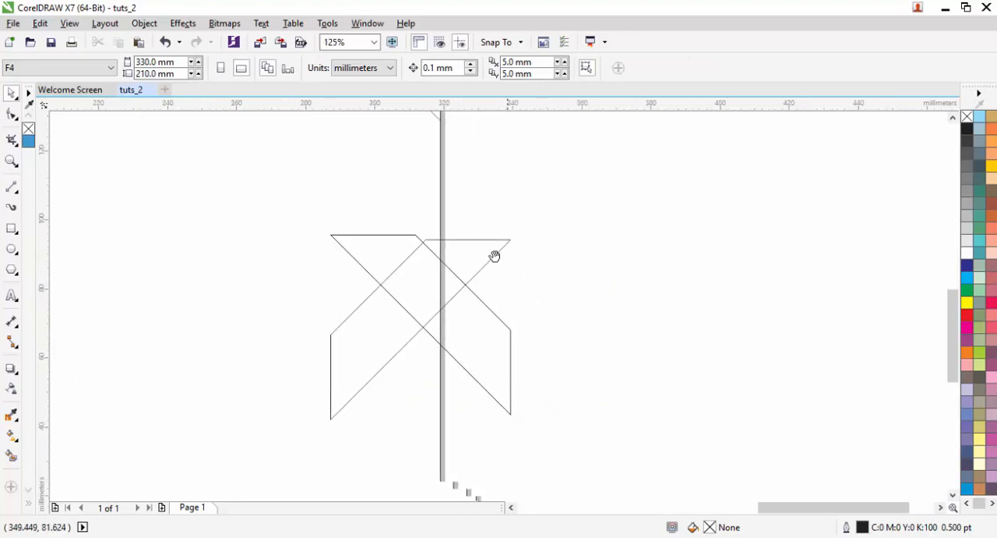
pyautogui.hotkey('ctrl', 'a')
pyautogui.scroll(2, 429, 217)
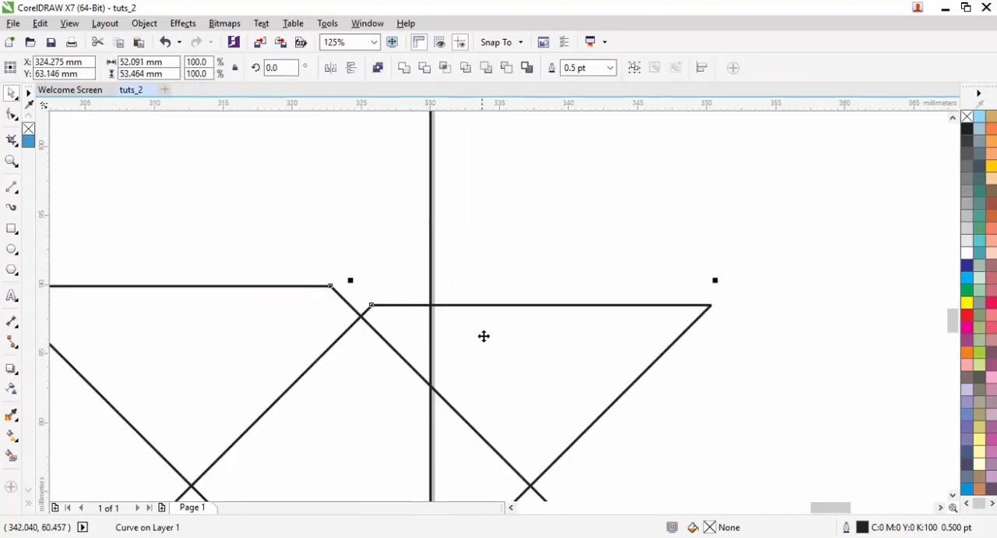
pyautogui.moveTo(483, 335); pyautogui.dragTo(539, 339)
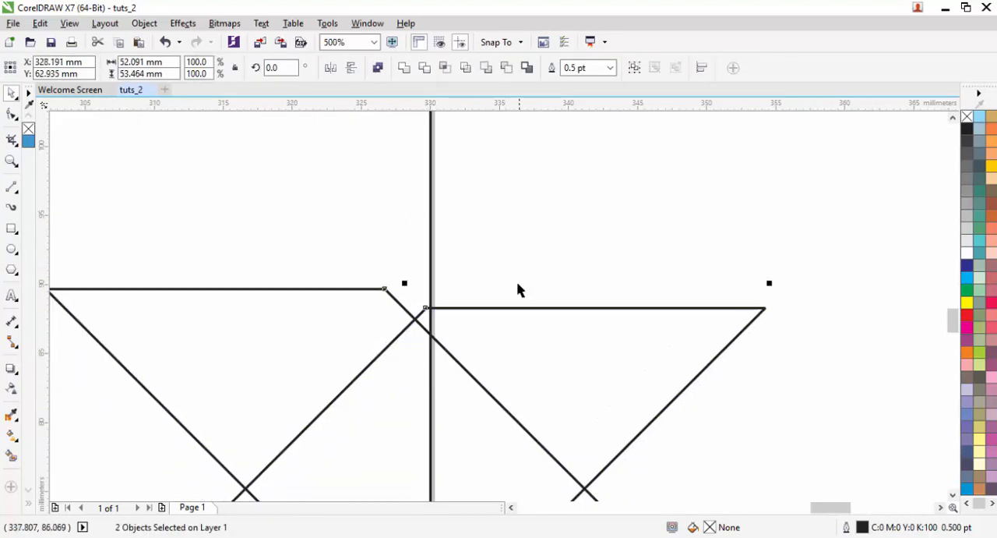
pyautogui.press('t')
pyautogui.scroll(-1, 501, 233)
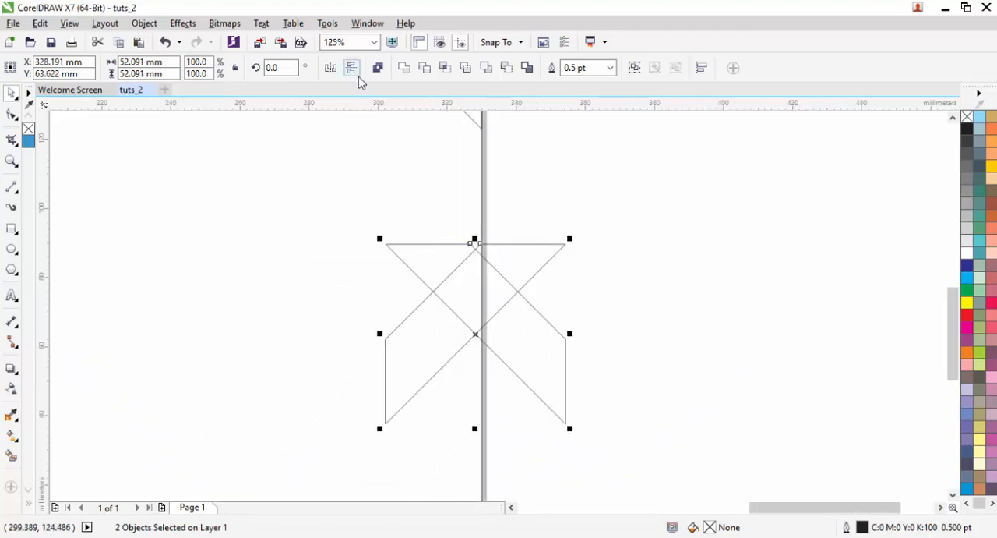
# - Group the two crossing bands and rotate the group to 270 degrees
pyautogui.hotkey('ctrl', 'g')
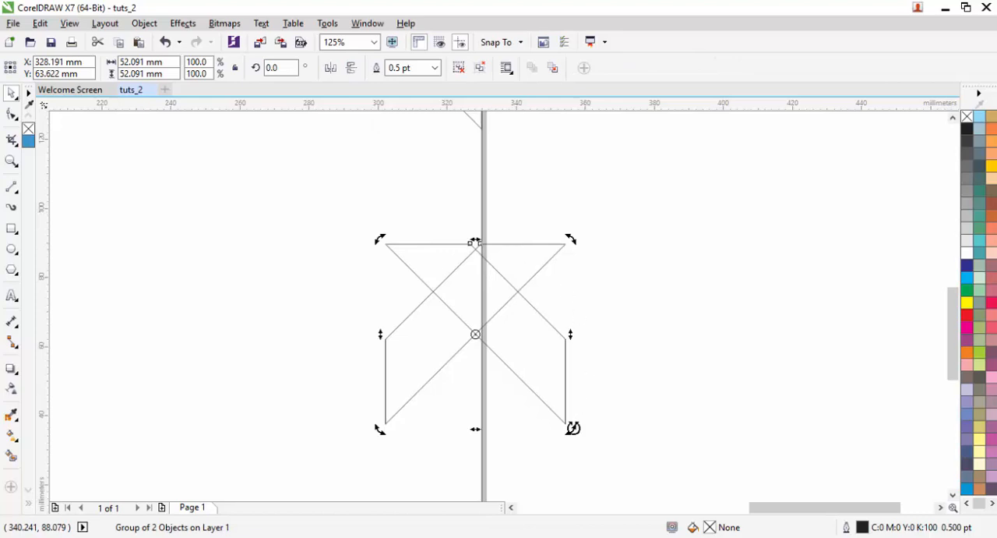
pyautogui.moveTo(571, 431); pyautogui.dragTo(430, 404)
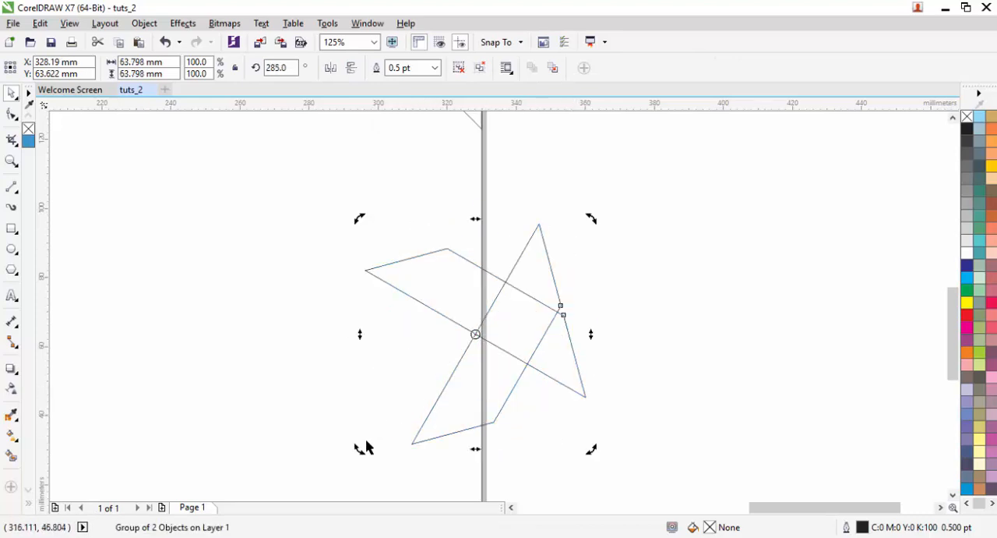
pyautogui.moveTo(360, 451); pyautogui.dragTo(344, 427)
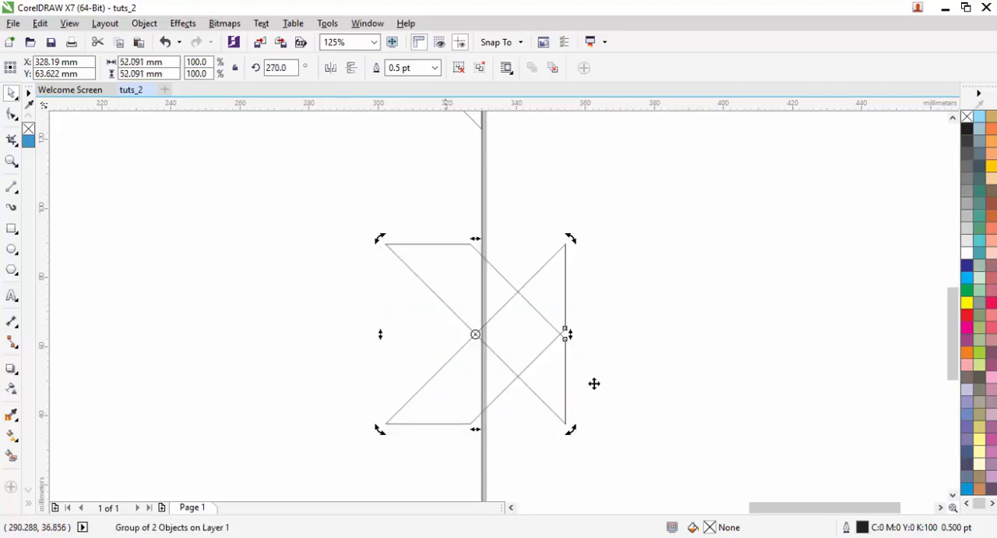
# - Move the rotated group left so the bands' outer crossing points sit on the page's right edge
pyautogui.click(635, 346)
pyautogui.moveTo(507, 340); pyautogui.dragTo(482, 333)
pyautogui.click(585, 318)
pyautogui.click(493, 308)
pyautogui.scroll(2, 492, 310)
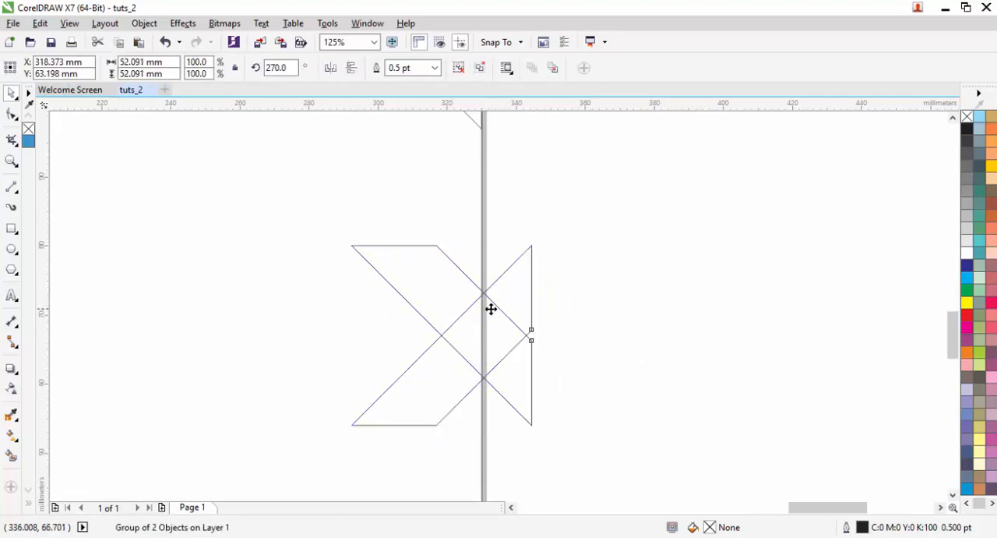
pyautogui.scroll(1, 468, 241)
pyautogui.scroll(1, 467, 242)
pyautogui.moveTo(463, 250); pyautogui.dragTo(430, 250)
pyautogui.scroll(-3, 459, 226)
pyautogui.scroll(-5, 461, 226)
# - Trim the group flush with the page's right edge by subtracting a new rectangle about 74 mm tall drawn outside the page
pyautogui.press('F6')
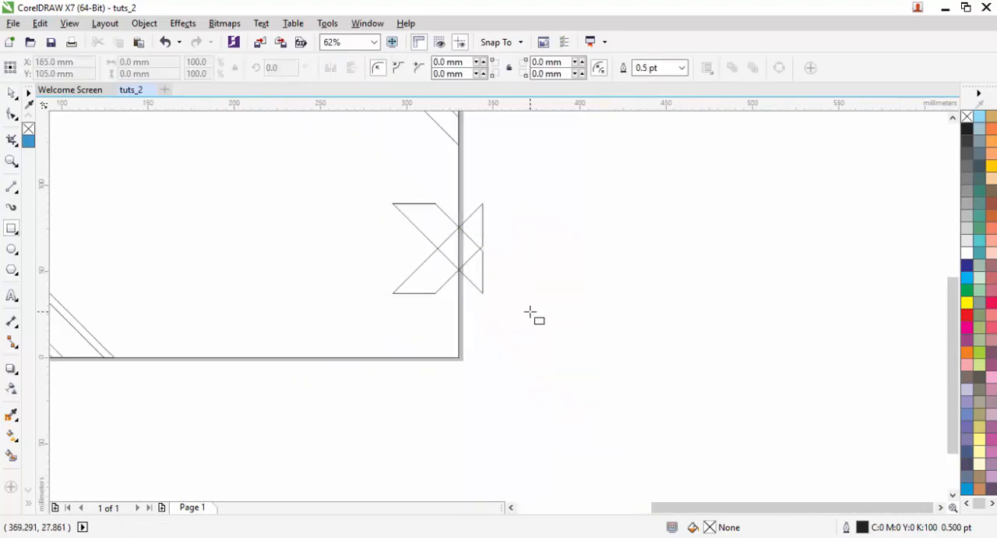
pyautogui.moveTo(534, 323); pyautogui.dragTo(458, 198)
pyautogui.press('space')
pyautogui.keyDown('shift'); pyautogui.click(441, 232); pyautogui.keyUp('shift')
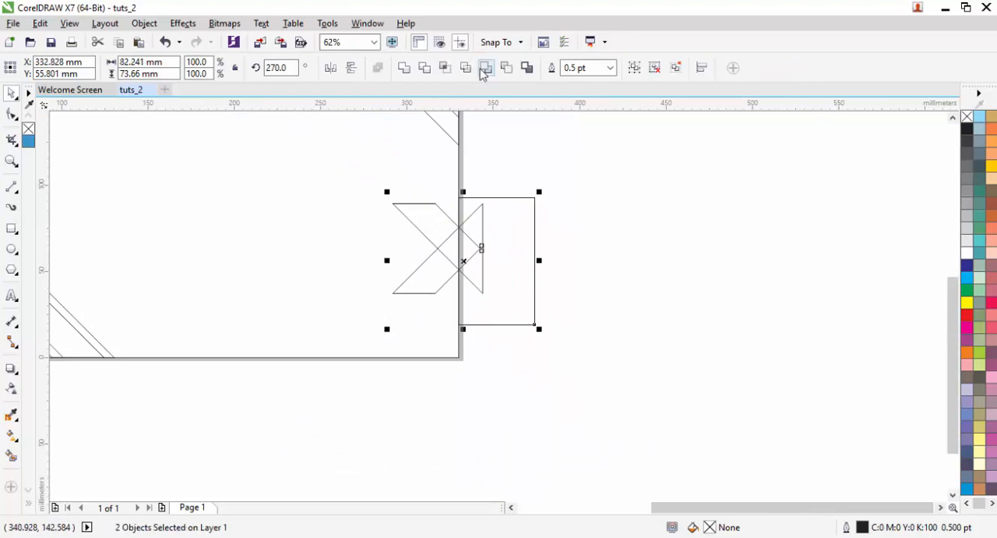
pyautogui.click(507, 67)
pyautogui.click(522, 266)
pyautogui.scroll(-1, 520, 257)
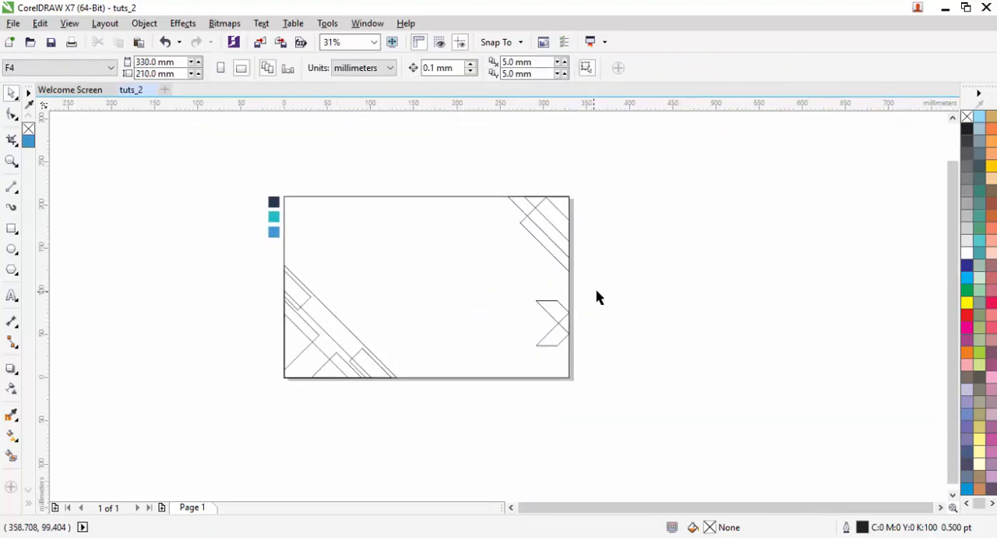
pyautogui.scroll(1, 600, 373)
pyautogui.moveTo(606, 371); pyautogui.dragTo(452, 227)
pyautogui.moveTo(494, 301); pyautogui.dragTo(499, 299)
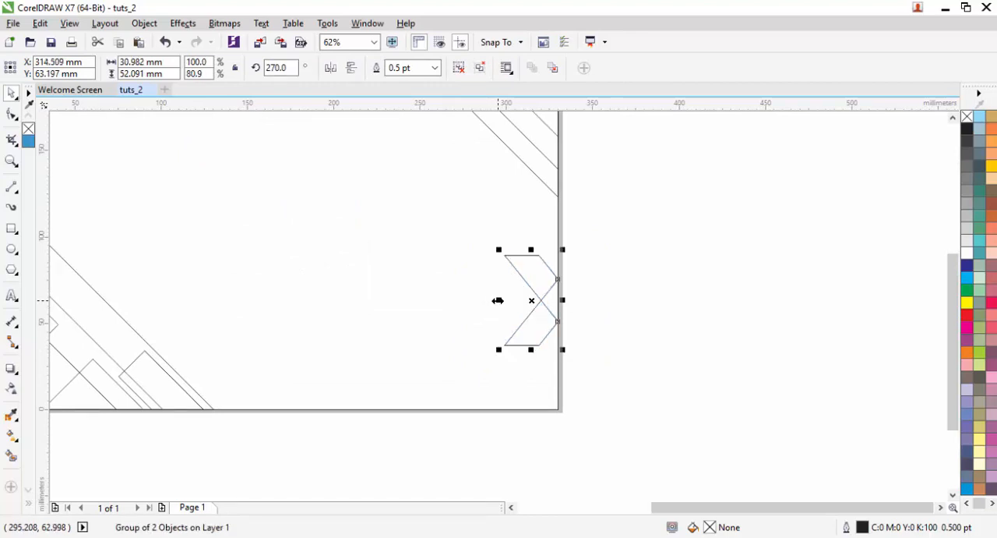
pyautogui.hotkey('ctrl', 'z')
pyautogui.moveTo(489, 251); pyautogui.dragTo(497, 260)
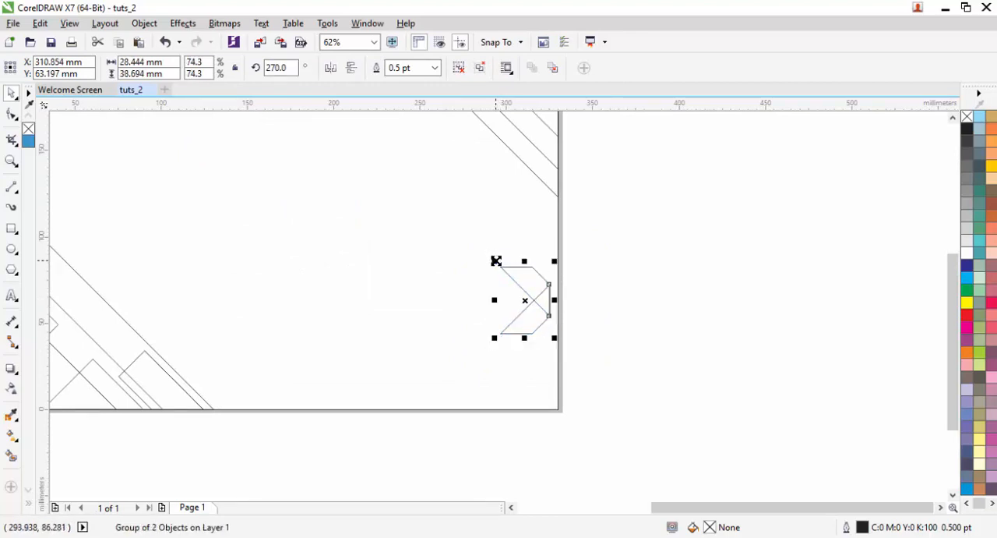
pyautogui.hotkey('ctrl', 'z')
# - Scale the trimmed chevron group to 61.7%, keeping it flush with the page's right edge
pyautogui.scroll(1, 541, 278)
pyautogui.moveTo(441, 228); pyautogui.dragTo(492, 281)
pyautogui.scroll(-2, 554, 254)
pyautogui.click(568, 293)
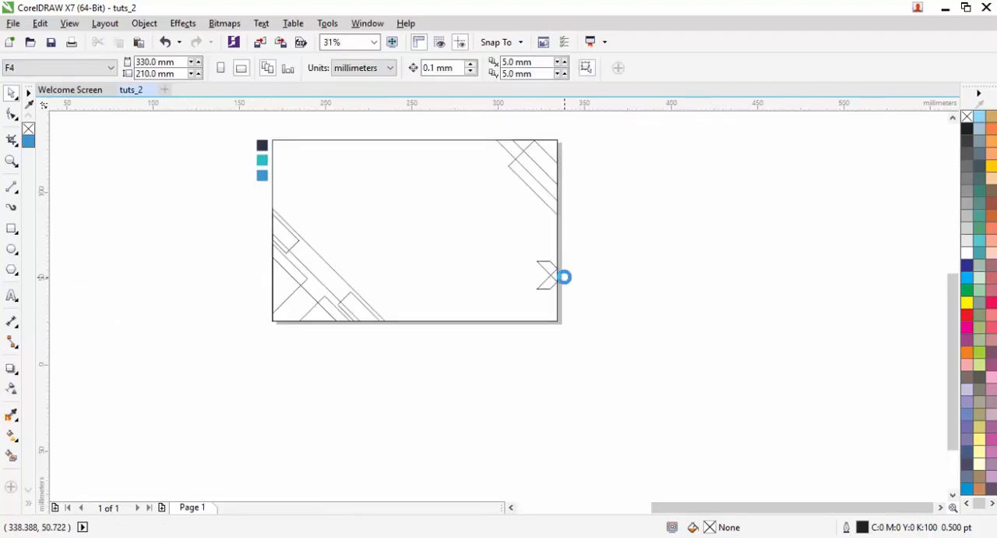
pyautogui.scroll(2, 564, 274)
pyautogui.moveTo(561, 351); pyautogui.dragTo(414, 169)
pyautogui.scroll(-1, 573, 267)
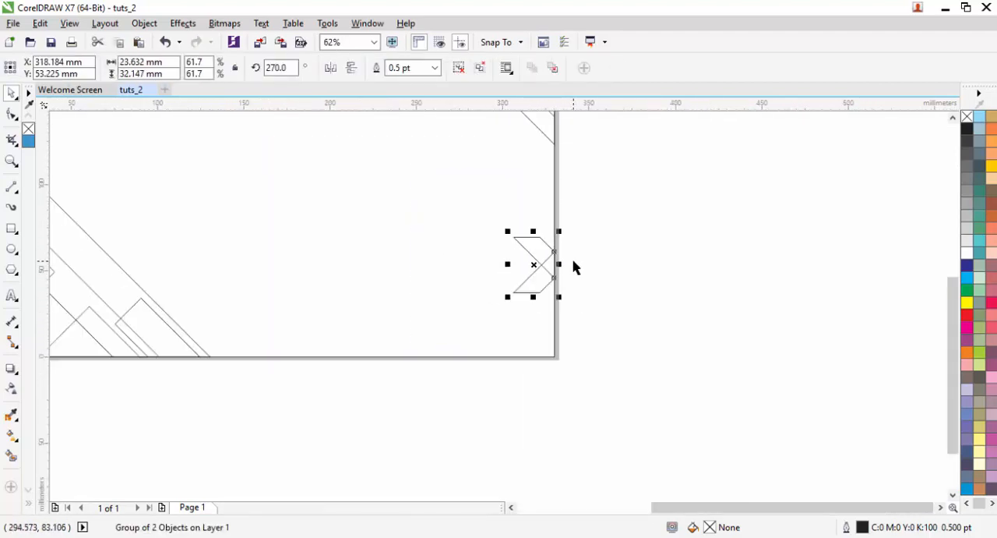
pyautogui.scroll(-1, 575, 267)
pyautogui.click(634, 278)
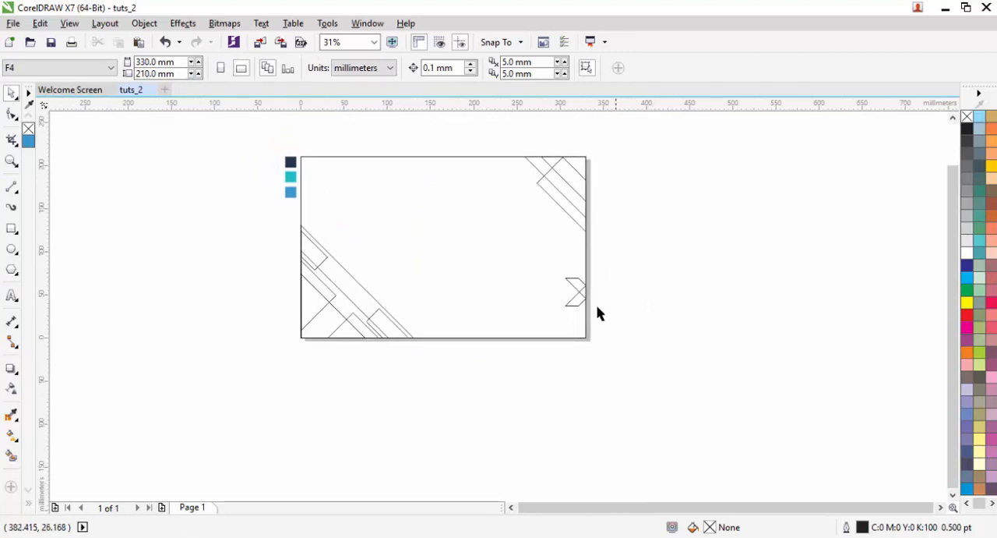
# - Delete the chevron group at the page's right edge
pyautogui.scroll(1, 620, 301)
pyautogui.moveTo(615, 348); pyautogui.dragTo(496, 234)
pyautogui.press('Delete')
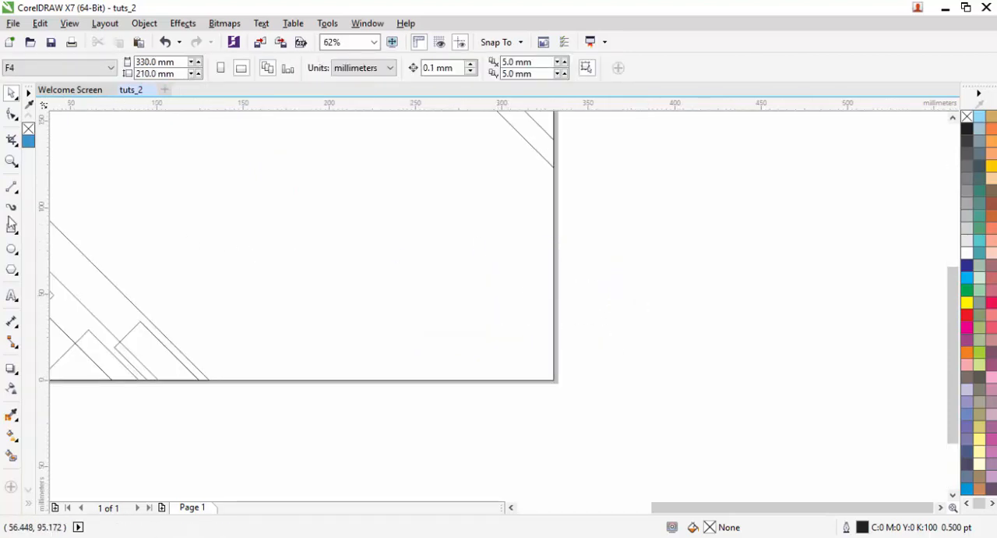
# - Try mirrored orientations for a copy of the small lower-left strip placed near the page's right edge
pyautogui.press('space')
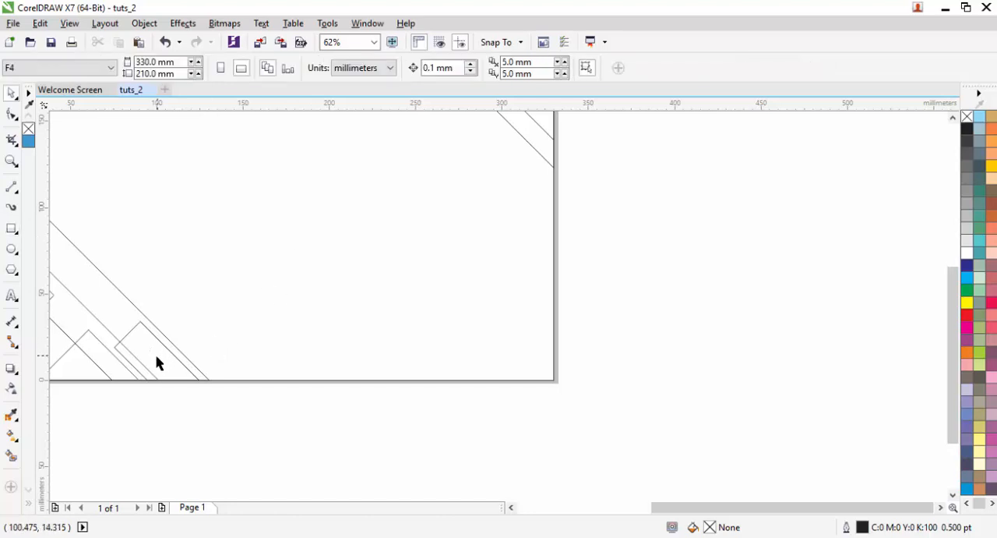
pyautogui.moveTo(156, 363); pyautogui.dragTo(507, 246)
pyautogui.click(333, 70)
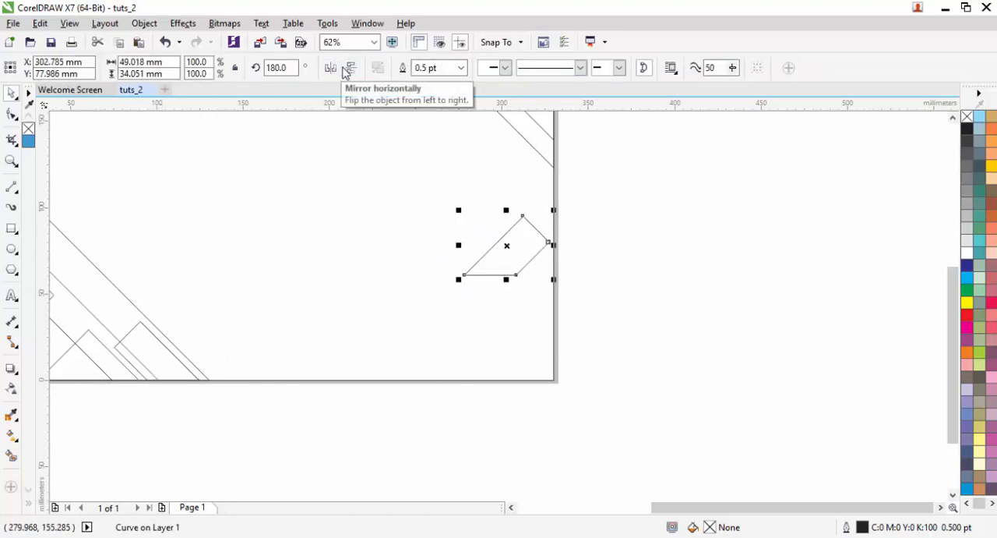
pyautogui.click(350, 70)
pyautogui.click(340, 70)
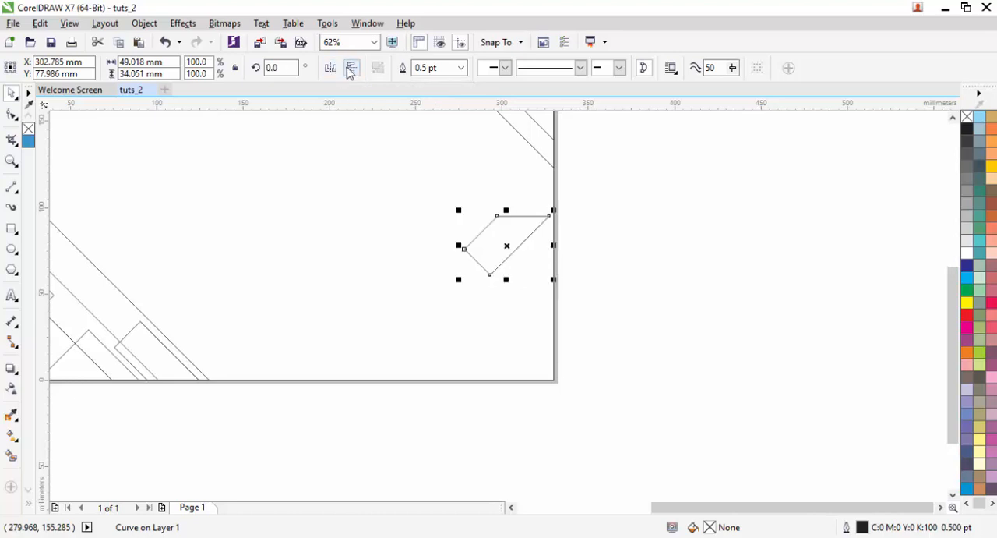
pyautogui.click(350, 69)
pyautogui.press('Delete')
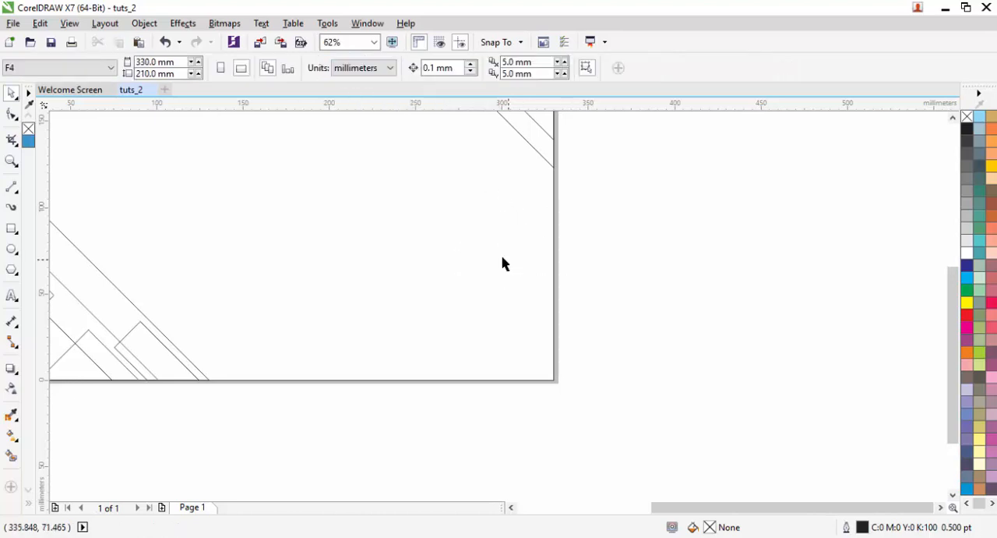
# - Draw a narrow rectangle about 18 by 174 mm and rotate it 45 degrees
pyautogui.press('F6')
pyautogui.moveTo(294, 111); pyautogui.dragTo(341, 297)
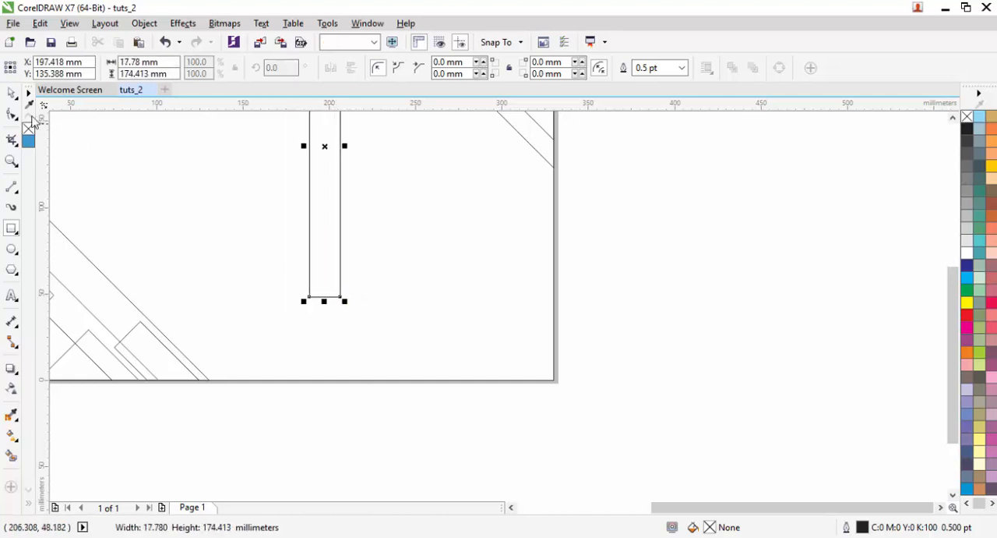
pyautogui.press('space')
pyautogui.write('45')
pyautogui.press('Return')
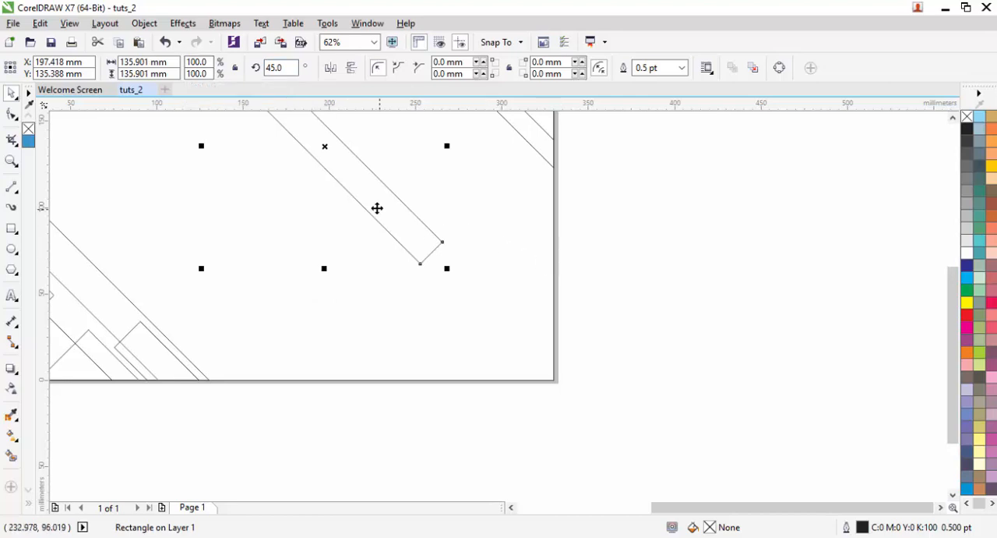
# - Move the rotated strip across the page's right edge and trim it flush by subtracting a new rectangle drawn outside the page
pyautogui.moveTo(380, 214); pyautogui.dragTo(672, 418)
pyautogui.moveTo(603, 342); pyautogui.dragTo(567, 303)
pyautogui.moveTo(758, 476)
pyautogui.mouseDown()
pyautogui.moveTo(656, 387)
pyautogui.moveTo(554, 219)
pyautogui.mouseUp()
pyautogui.press('space')
pyautogui.keyDown('shift'); pyautogui.click(523, 241); pyautogui.keyUp('shift')
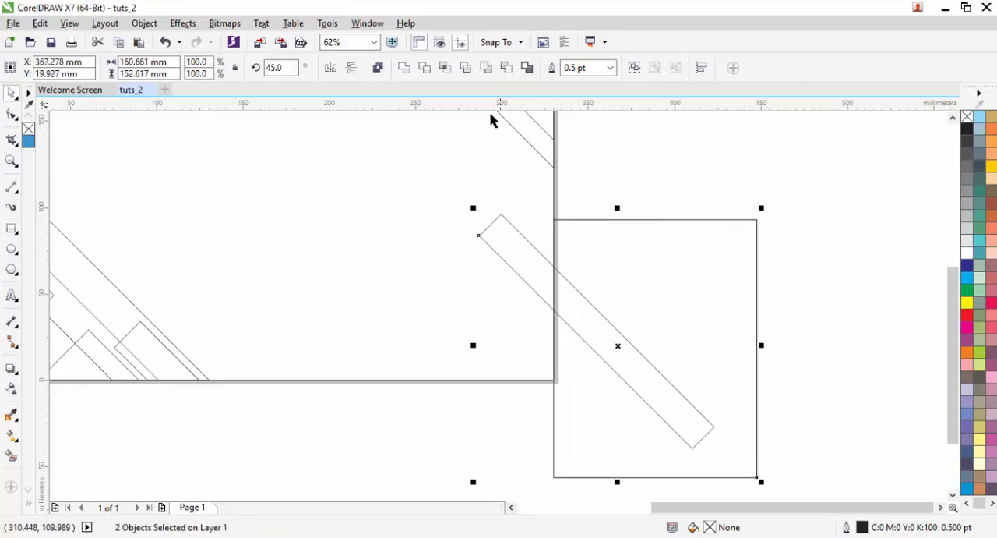
pyautogui.click(506, 68)
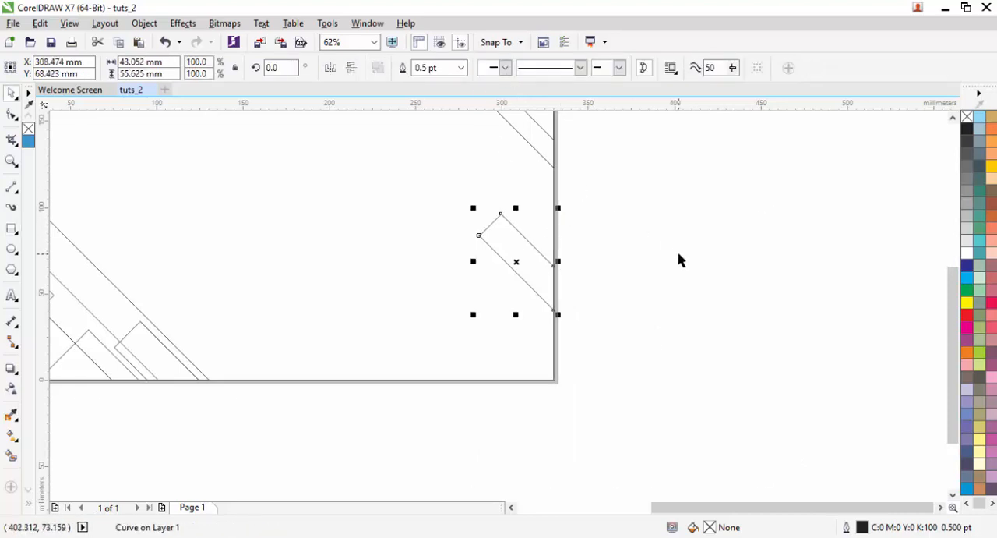
pyautogui.click(678, 254)
pyautogui.moveTo(668, 274); pyautogui.dragTo(378, 212)
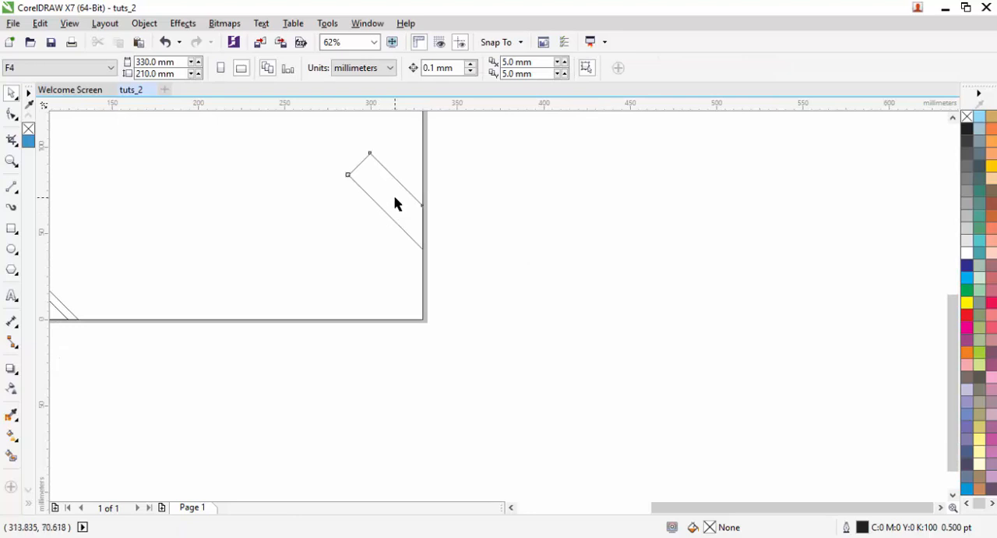
# - Draw a tall rectangle about 42 by 188 mm over the page and rotate it 45 degrees
pyautogui.click(382, 190)
pyautogui.scroll(-2, 513, 228)
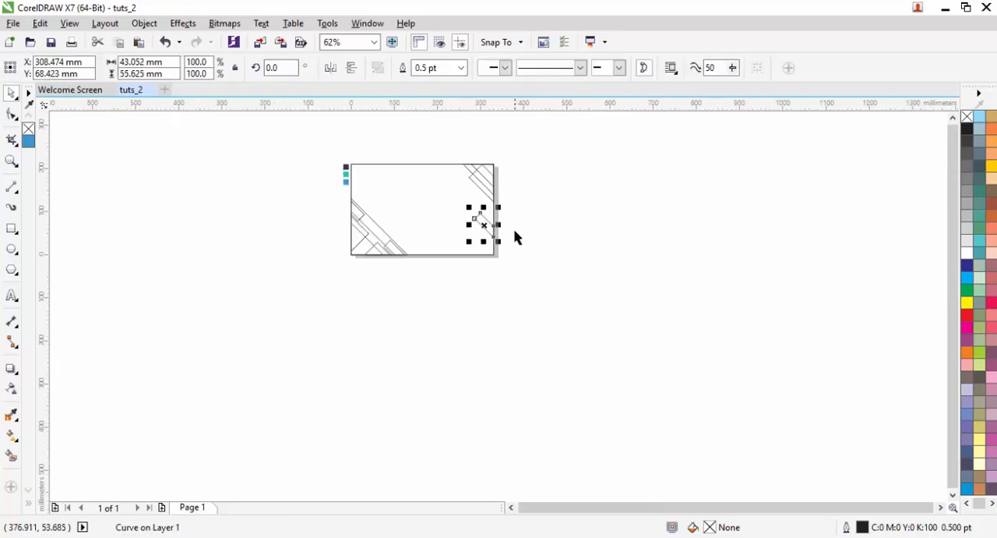
pyautogui.moveTo(513, 228); pyautogui.dragTo(552, 284)
pyautogui.press('F6')
pyautogui.scroll(1, 490, 259)
pyautogui.moveTo(417, 208)
pyautogui.mouseDown()
pyautogui.moveTo(498, 366)
pyautogui.moveTo(453, 372)
pyautogui.mouseUp()
pyautogui.press('space')
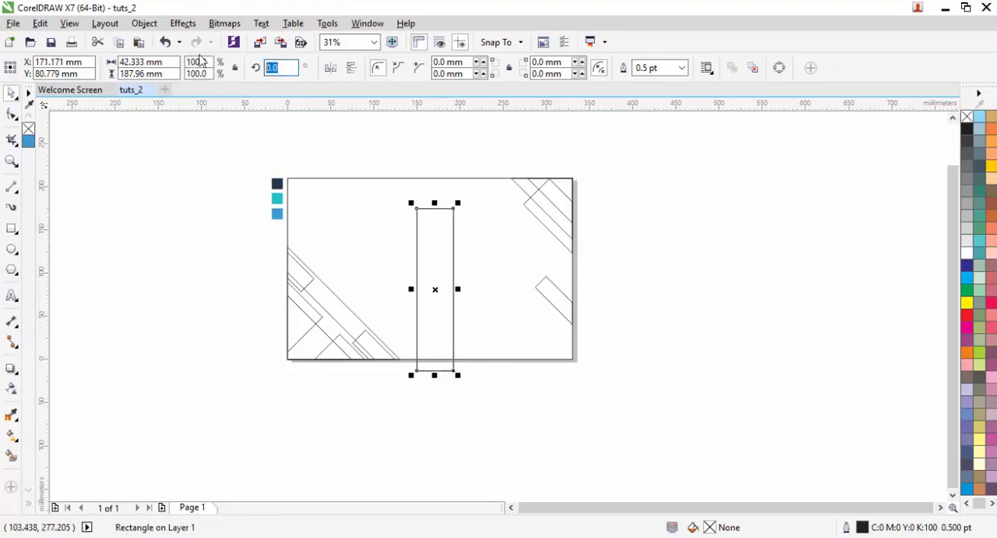
pyautogui.write('45')
pyautogui.press('Return')
# - Move the rotated rectangle across the page's right edge so its lower long side passes through the page's lower-right corner
pyautogui.moveTo(424, 269); pyautogui.dragTo(587, 342)
pyautogui.scroll(2, 587, 336)
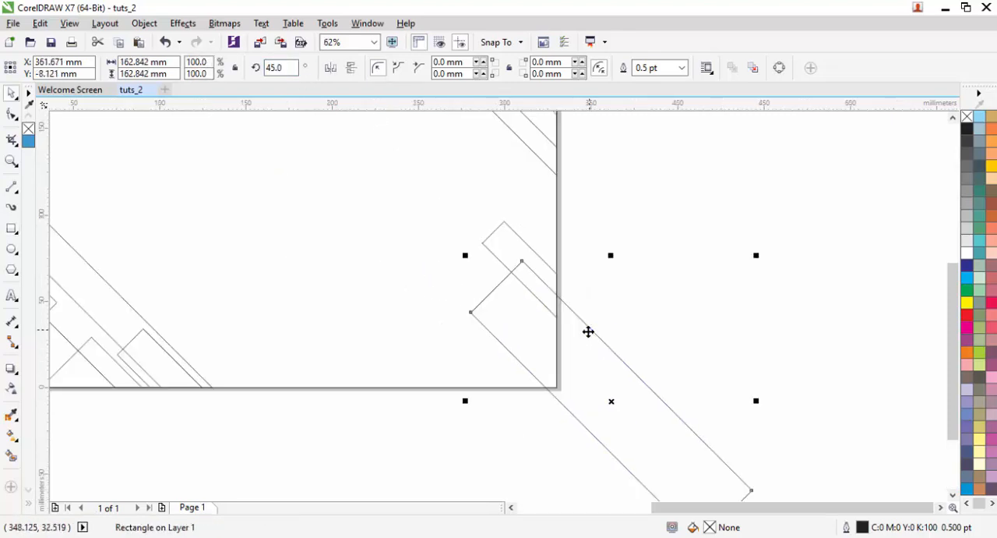
pyautogui.scroll(2, 588, 331)
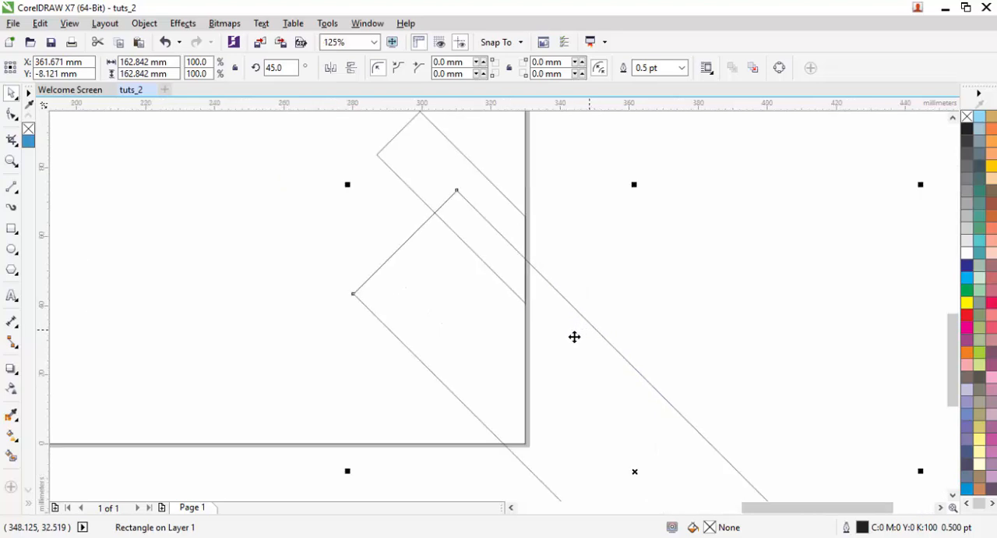
pyautogui.moveTo(589, 362); pyautogui.dragTo(635, 407)
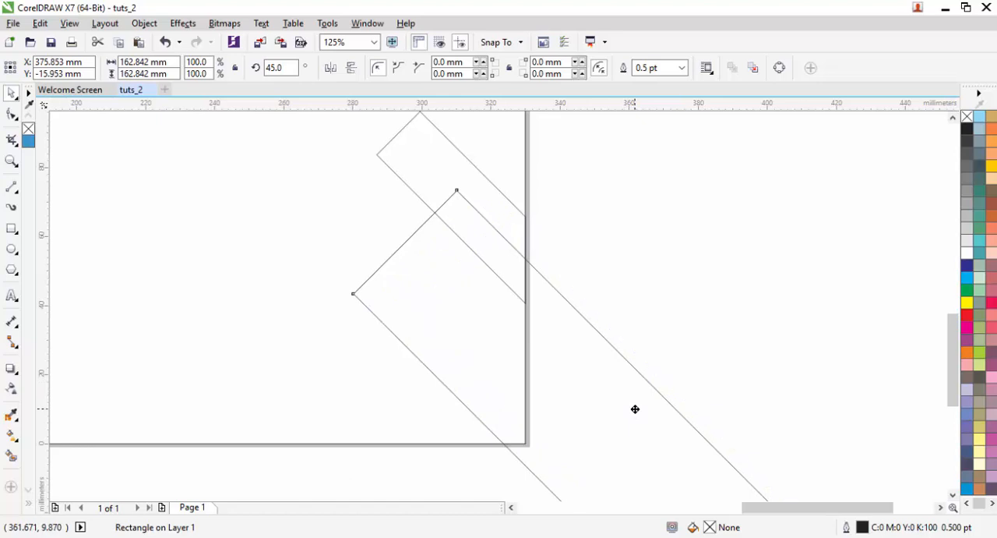
# - Nudge the narrow trimmed strip at the page's right edge slightly upward
pyautogui.click(480, 195)
pyautogui.press('Up')
pyautogui.press('Up')
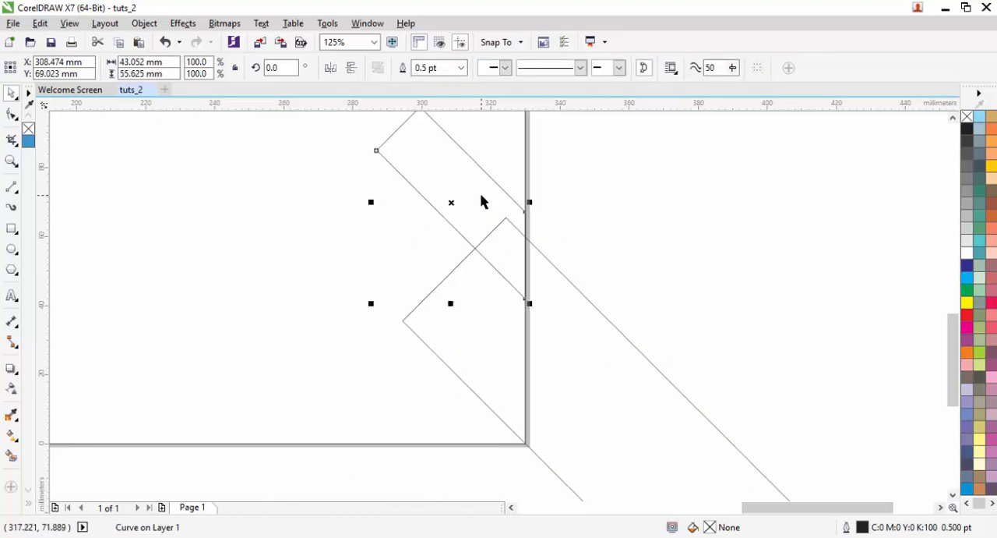
# - Trim the wide rotated rectangle flush with the page's right edge by subtracting a new rectangle about 273 by 331 mm drawn outside the page
pyautogui.scroll(-5, 565, 234)
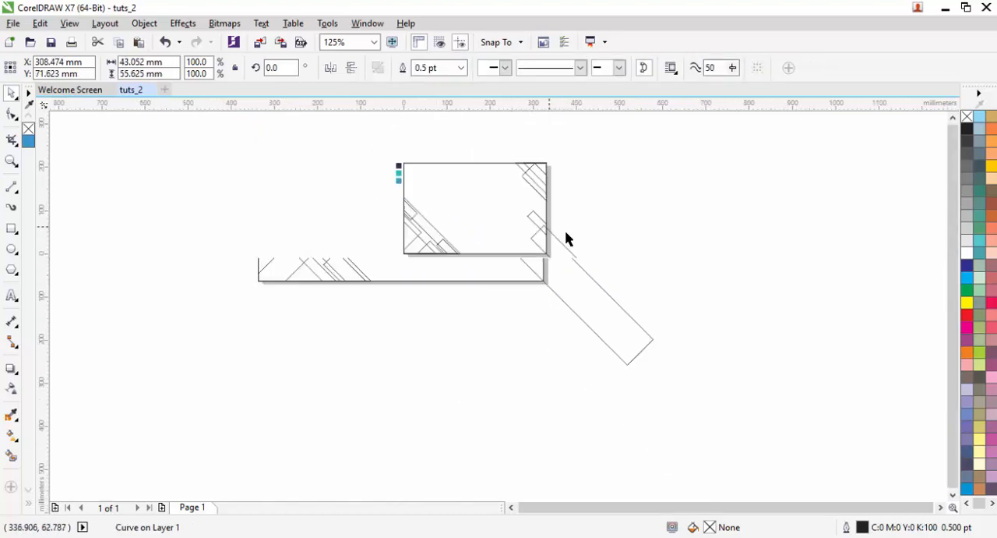
pyautogui.press('F6')
pyautogui.moveTo(663, 336); pyautogui.dragTo(546, 192)
pyautogui.press('space')
pyautogui.scroll(2, 564, 226)
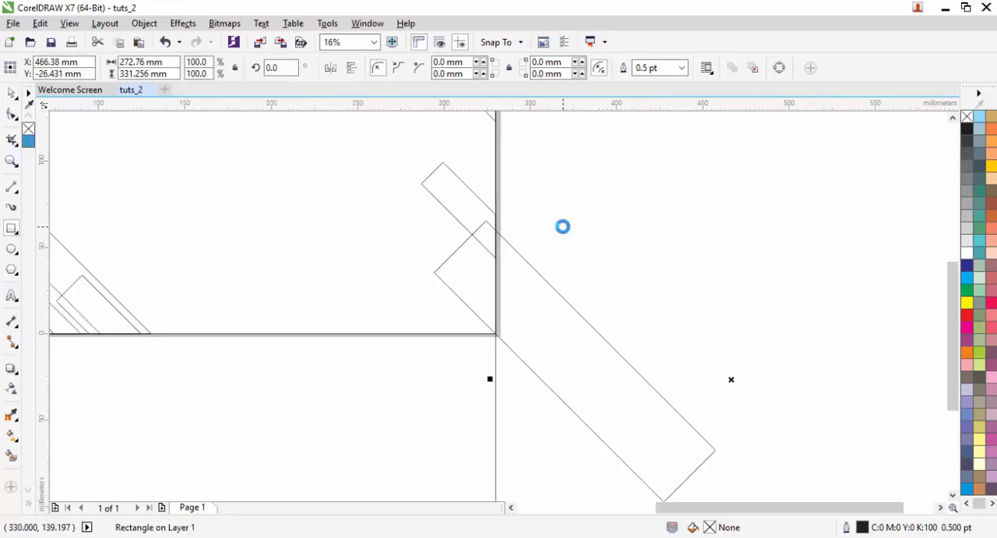
pyautogui.keyDown('shift'); pyautogui.click(474, 252); pyautogui.keyUp('shift')
pyautogui.click(508, 68)
pyautogui.scroll(2, 478, 225)
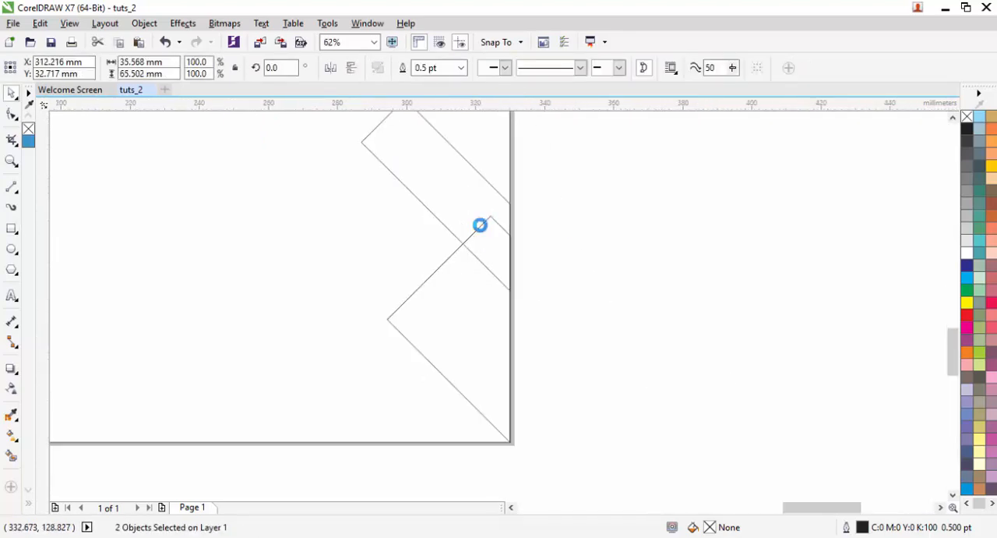
pyautogui.press('Escape')
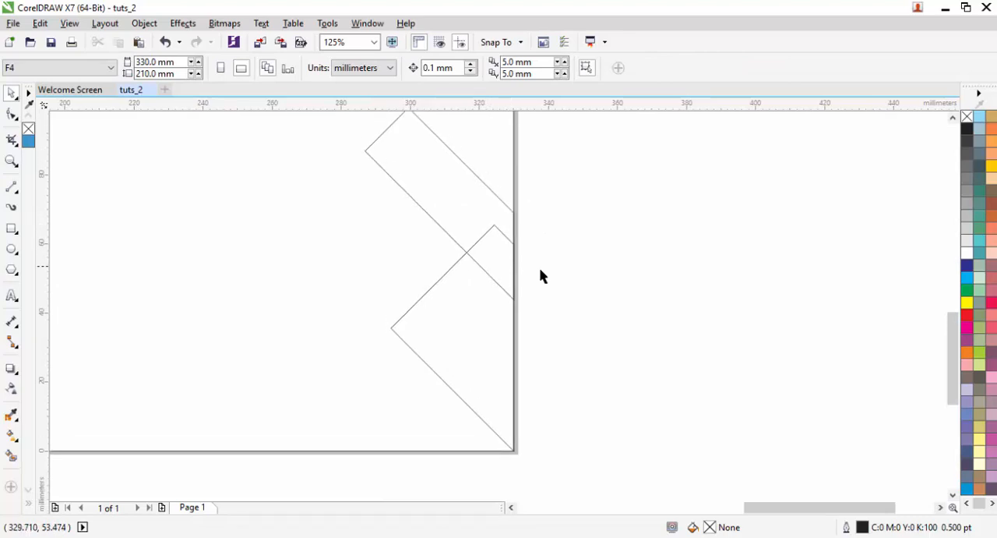
# - Move the trimmed wide shape slightly right and down so it extends past the page's right edge
pyautogui.scroll(-2, 561, 277)
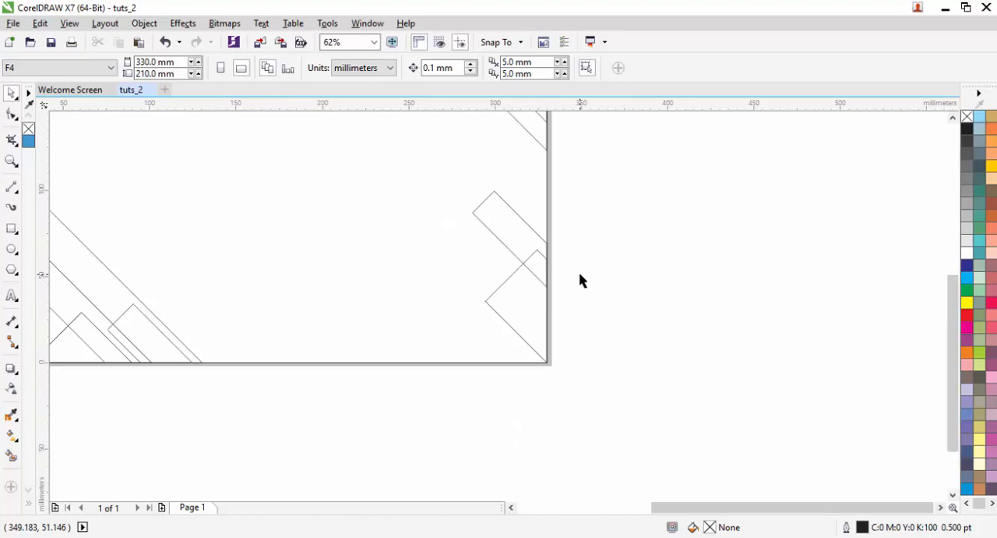
pyautogui.scroll(2, 579, 280)
pyautogui.click(491, 332)
pyautogui.scroll(2, 507, 349)
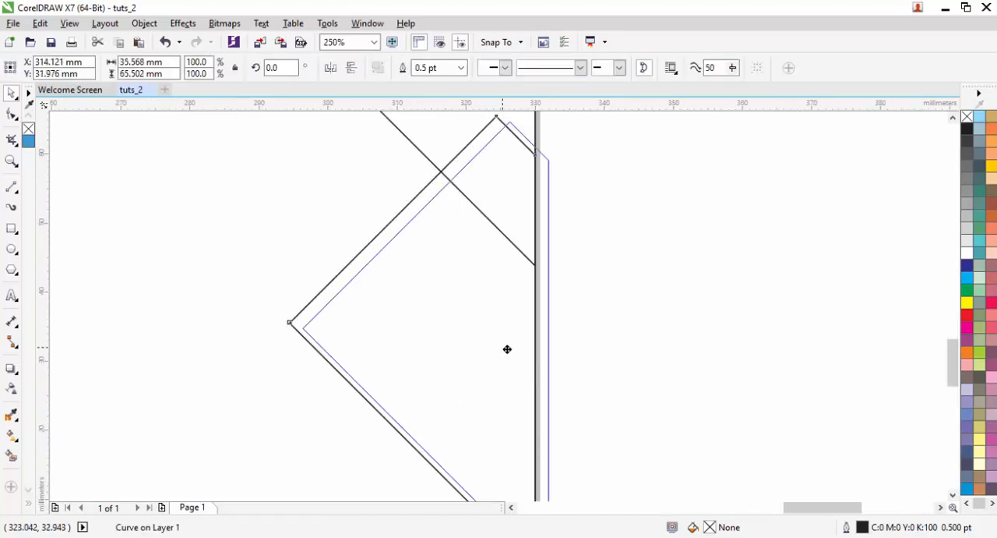
pyautogui.moveTo(507, 349); pyautogui.dragTo(526, 356)
# - Trim the overhang flush with the page's right edge using a new rectangle about 45 by 100 mm, and remove that rectangle
pyautogui.scroll(-2, 552, 270)
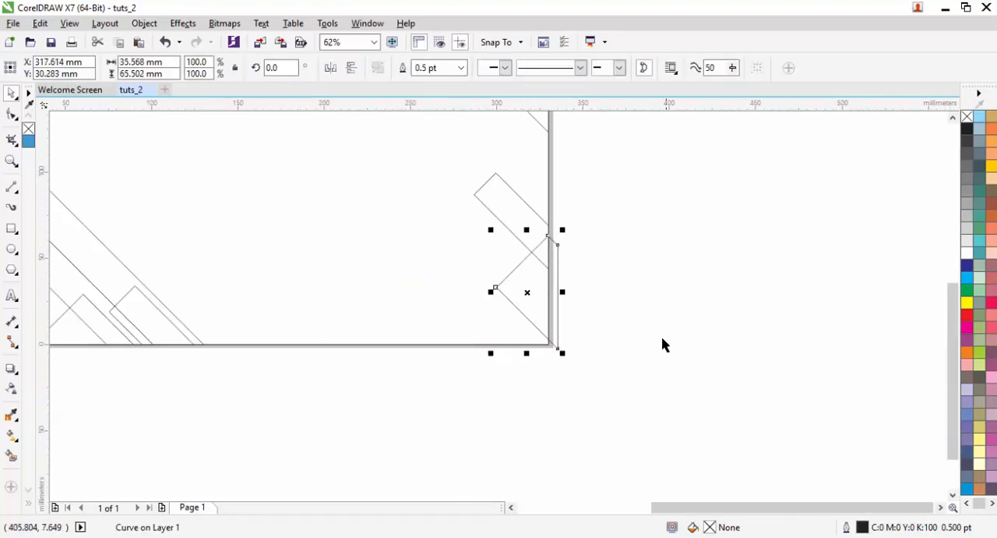
pyautogui.press('Escape')
pyautogui.press('F6')
pyautogui.moveTo(628, 394); pyautogui.dragTo(549, 221)
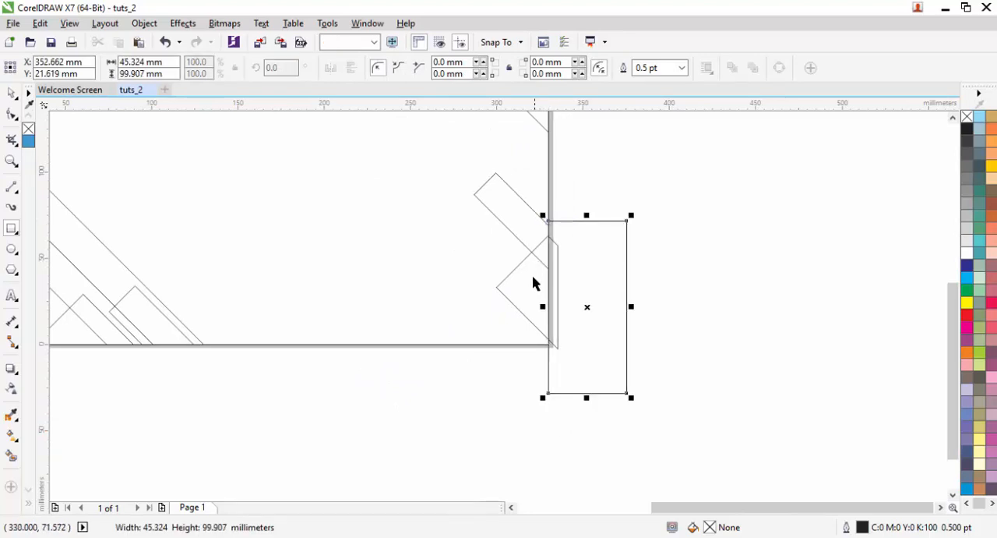
pyautogui.press('space')
pyautogui.keyDown('shift'); pyautogui.click(533, 279); pyautogui.keyUp('shift')
pyautogui.click(508, 68)
pyautogui.moveTo(603, 253); pyautogui.dragTo(700, 292)
pyautogui.scroll(-1, 699, 291)
pyautogui.press('Escape')
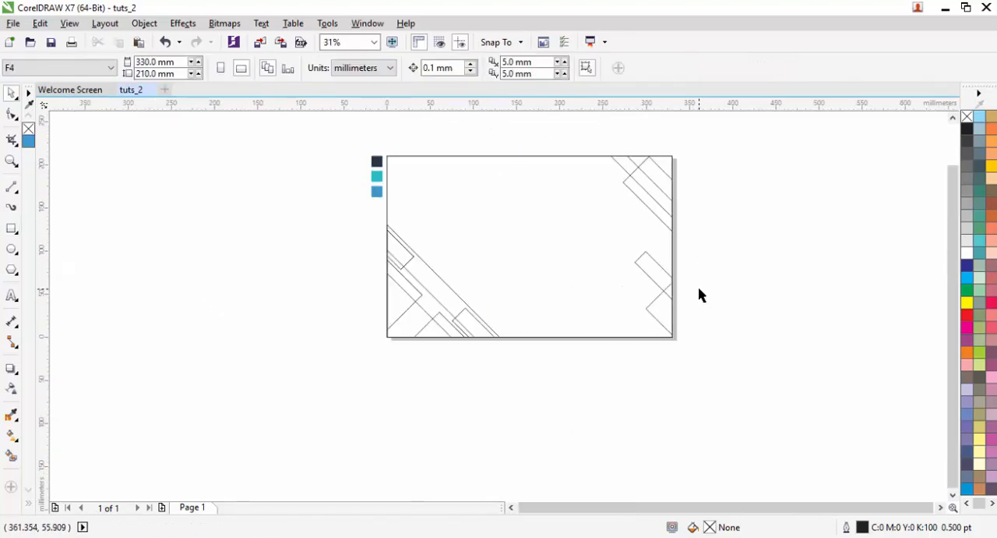
pyautogui.scroll(2, 676, 290)
pyautogui.click(616, 232)
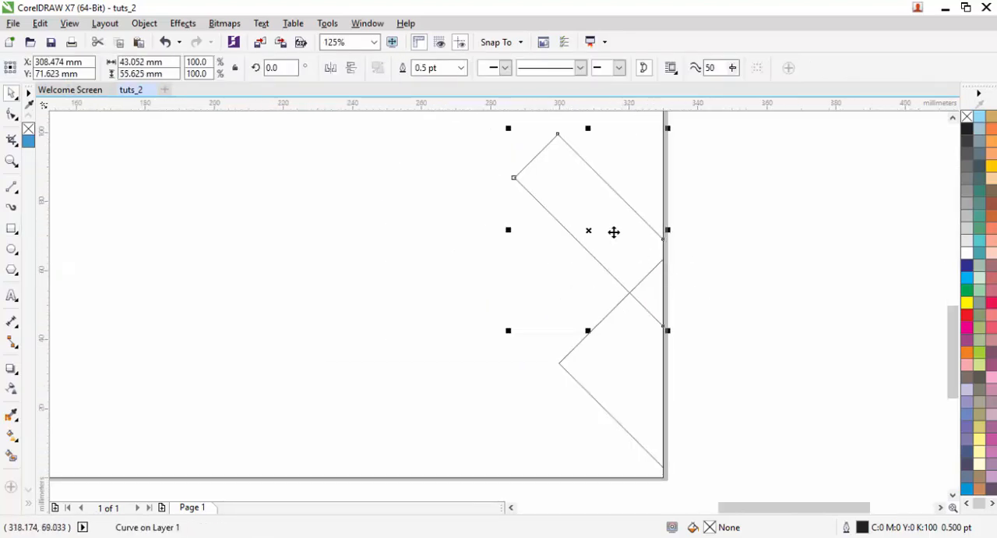
pyautogui.moveTo(594, 210); pyautogui.dragTo(615, 259)
pyautogui.click(692, 267)
pyautogui.scroll(-2, 684, 240)
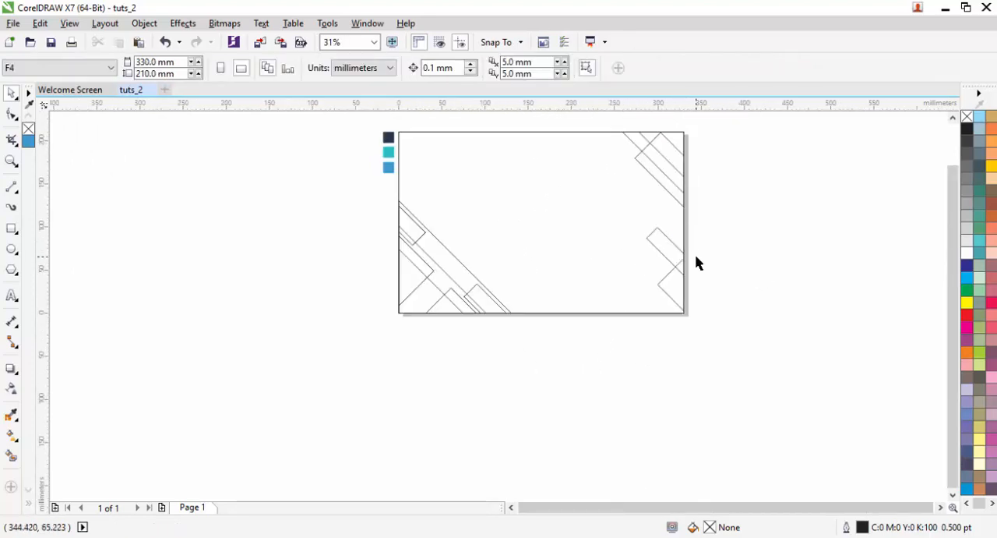
# - Sample the dark navy swatch (#25364E) and fill the two small lower-left strips and the large upper-right corner shape with it
pyautogui.moveTo(699, 259); pyautogui.dragTo(714, 325)
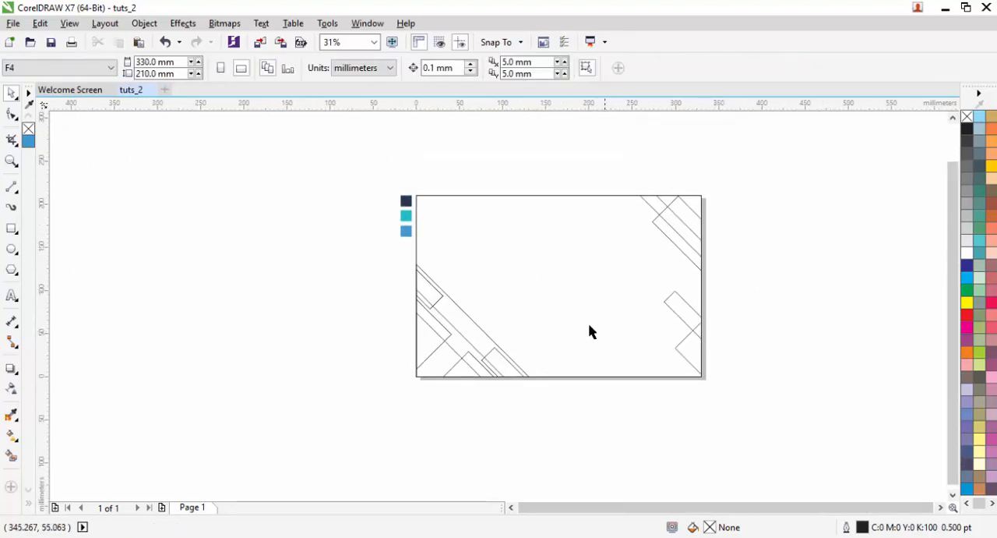
pyautogui.moveTo(762, 417); pyautogui.dragTo(408, 152)
pyautogui.click(374, 41)
pyautogui.click(327, 125)
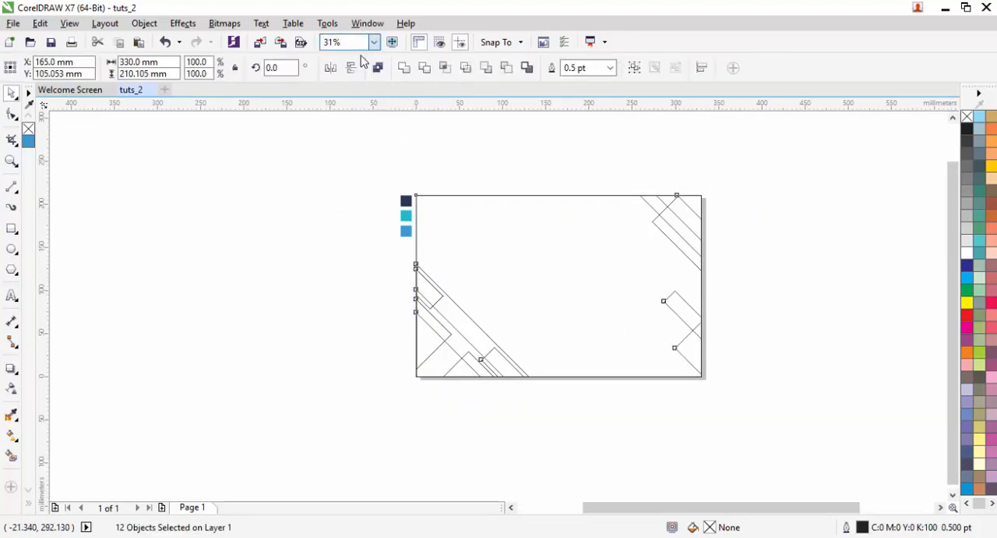
pyautogui.click(185, 305)
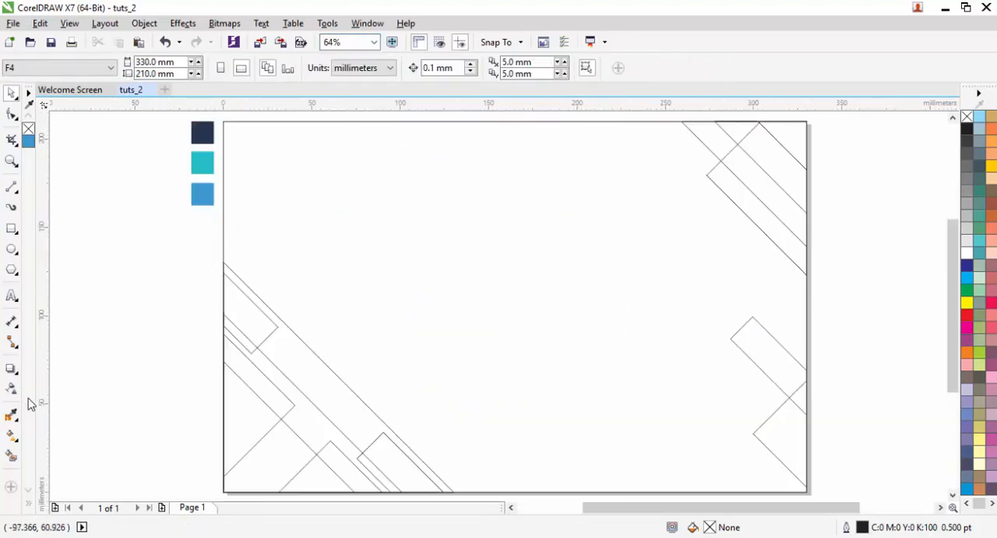
pyautogui.click(11, 414)
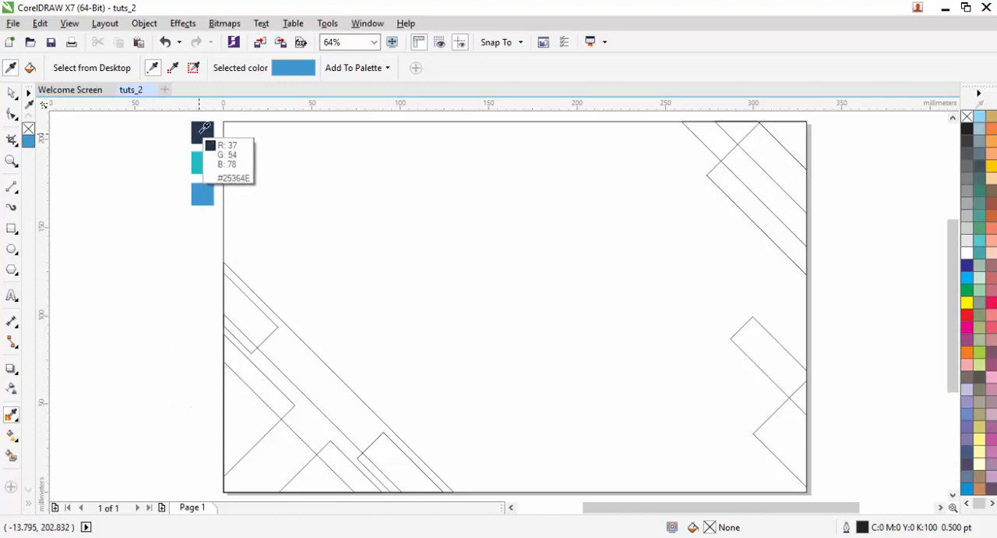
pyautogui.click(203, 128)
pyautogui.click(230, 310)
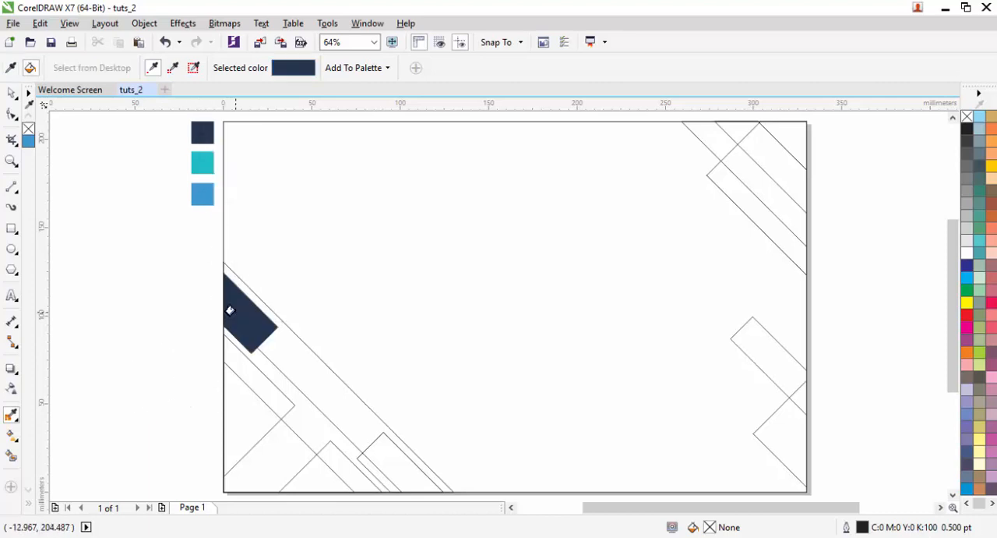
pyautogui.click(384, 456)
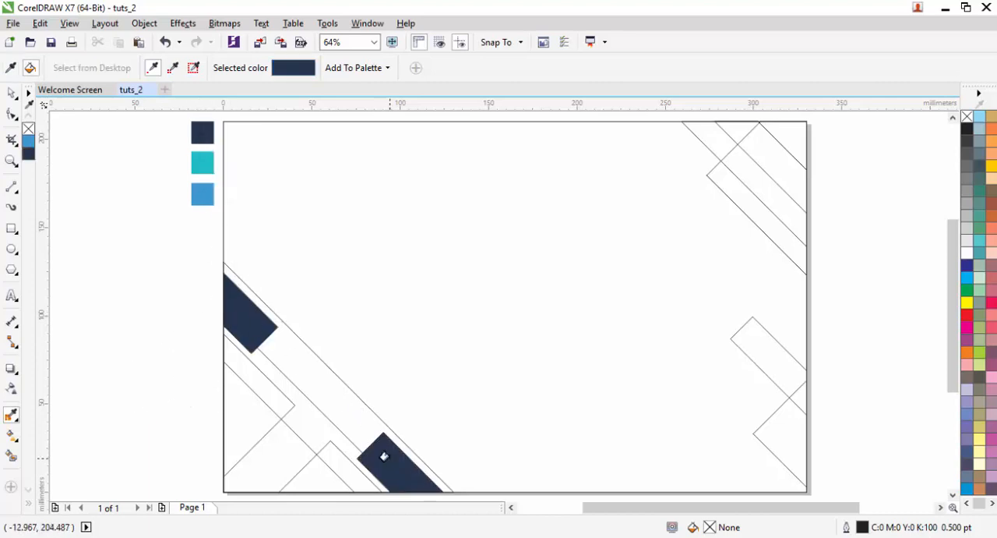
pyautogui.click(720, 180)
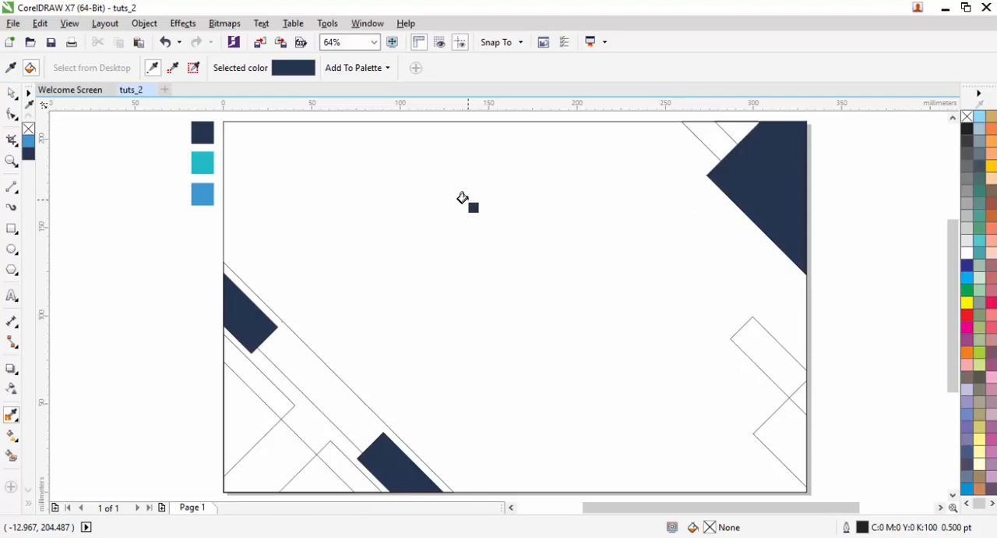
pyautogui.press('space')
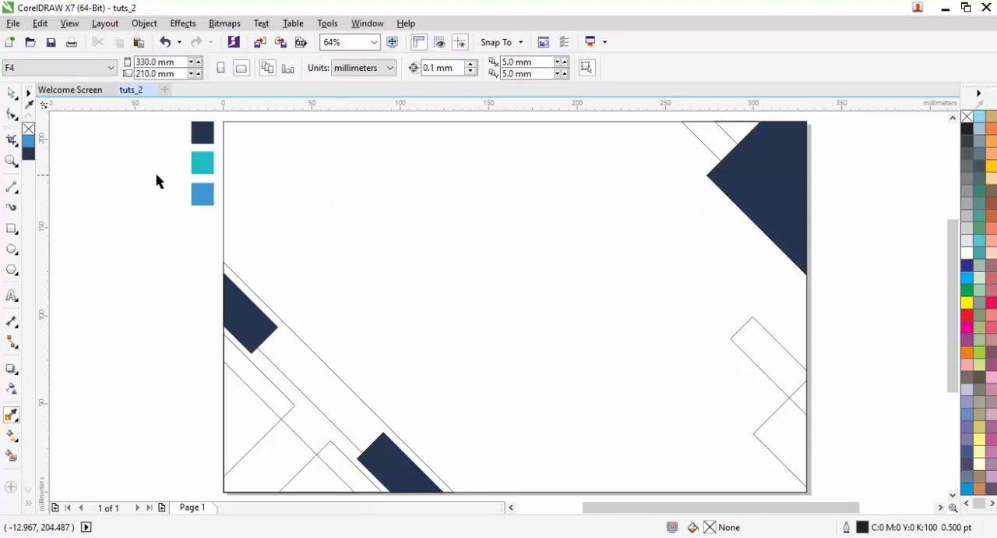
# - Sample the teal swatch and fill the pair of triangles along the page's left and bottom edges with it
pyautogui.press('space')
pyautogui.click(205, 158)
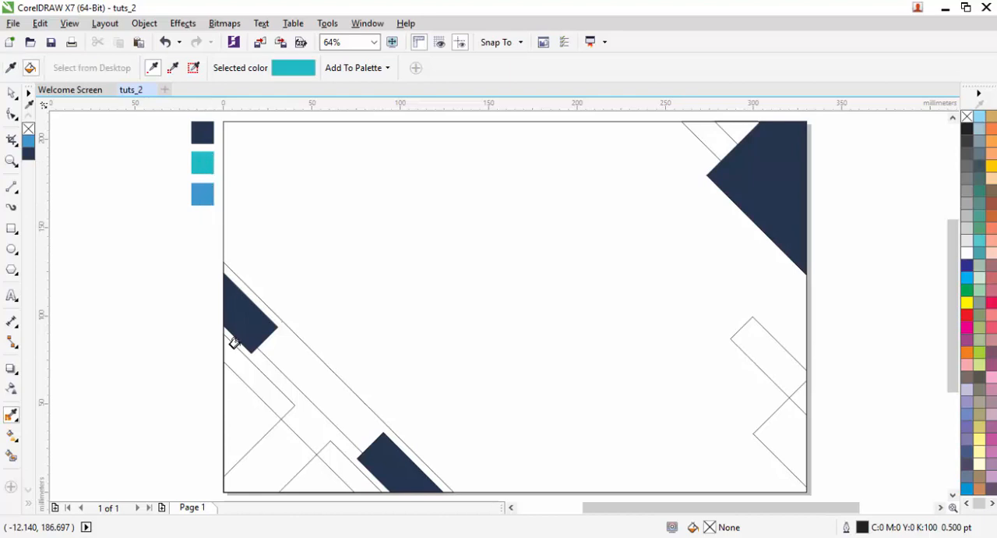
pyautogui.click(232, 397)
# - Break the teal triangle pair apart and fill the bottom-edge triangle with the blue swatch's colour
pyautogui.press('space')
pyautogui.click(231, 397)
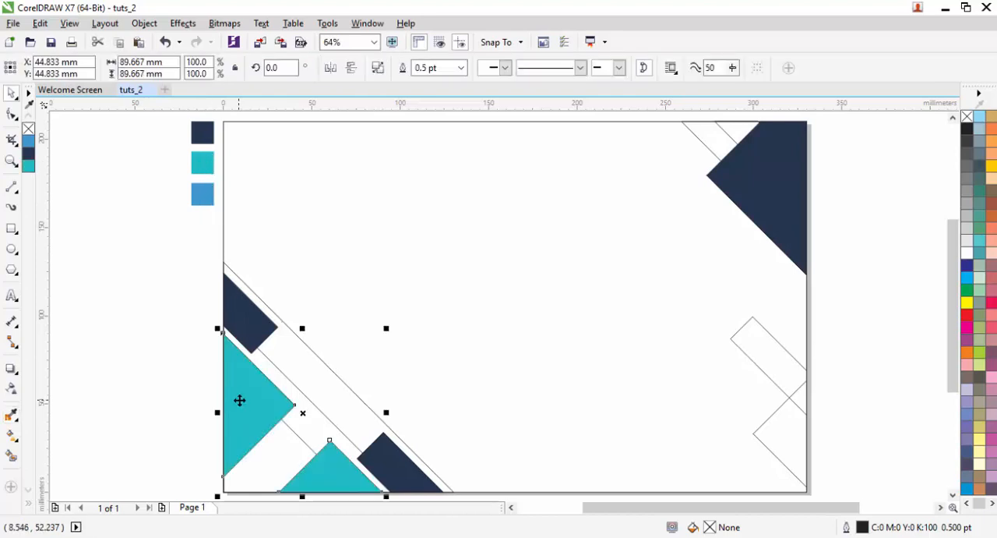
pyautogui.press('space')
pyautogui.click(207, 194)
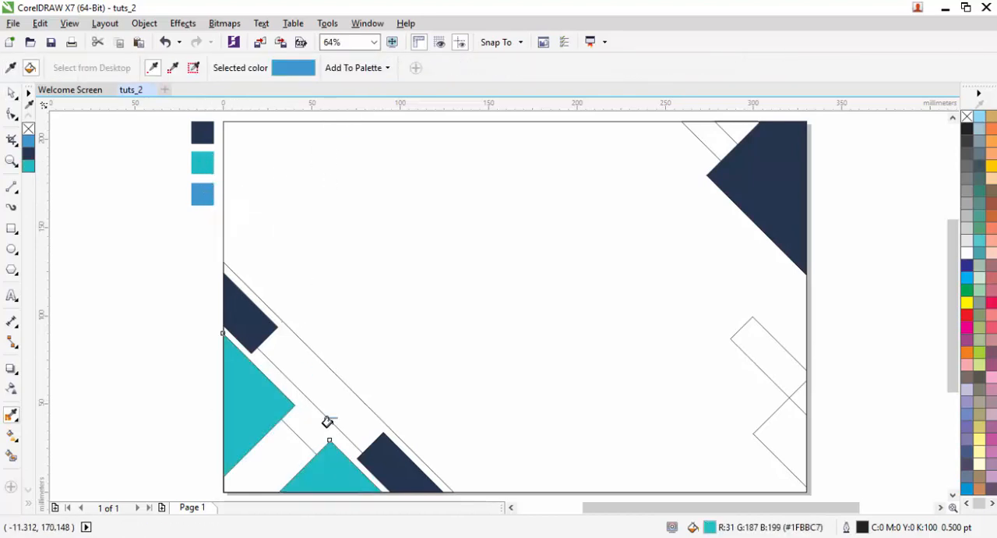
pyautogui.click(315, 466)
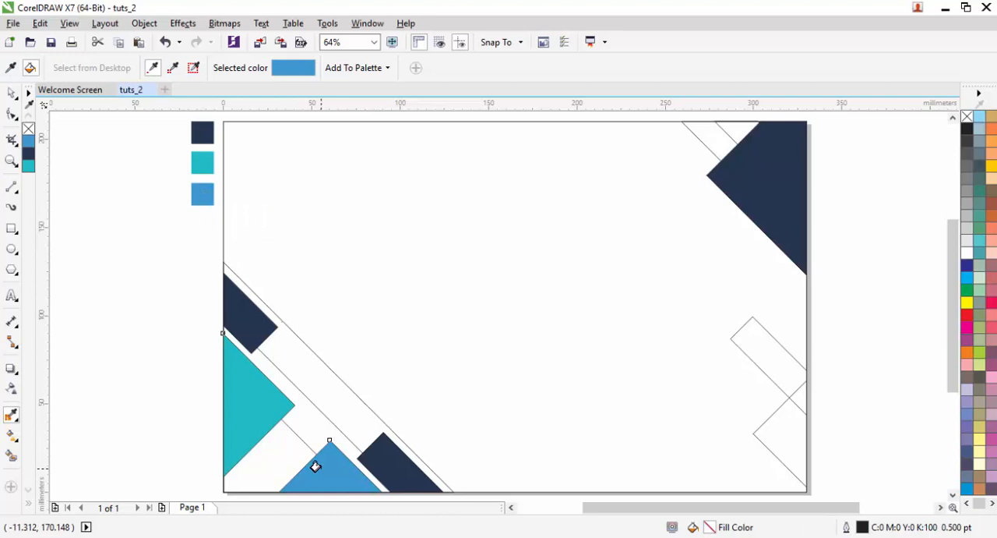
pyautogui.press('space')
pyautogui.keyDown('shift'); pyautogui.click(317, 465); pyautogui.keyUp('shift')
# - Sample the dark navy swatch and fill the lower-left corner shape between the teal and blue triangles with it
pyautogui.press('space')
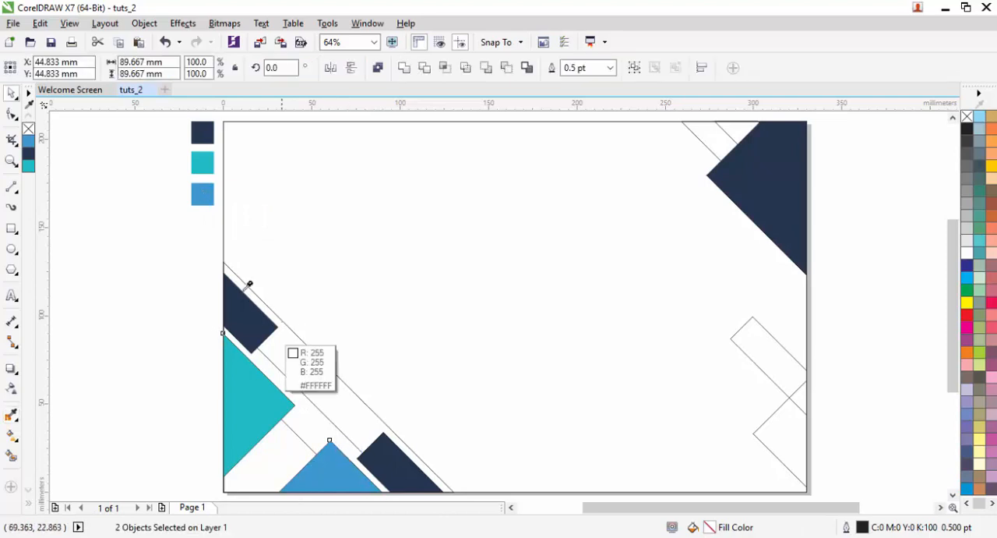
pyautogui.click(204, 134)
pyautogui.click(269, 449)
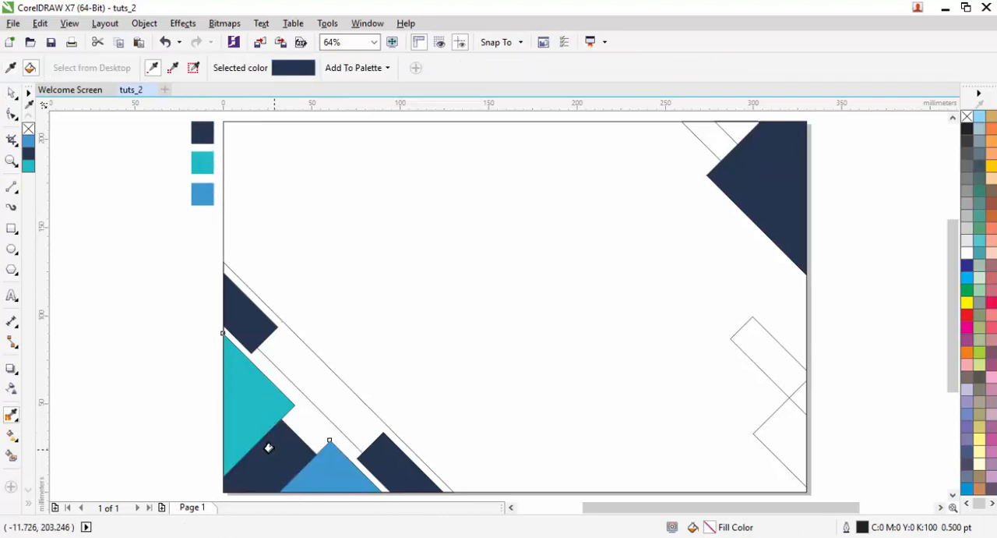
# - Fill the larger lower-left triangle behind the teal, navy and blue shapes with 10% Black
pyautogui.press('space')
pyautogui.click(312, 423)
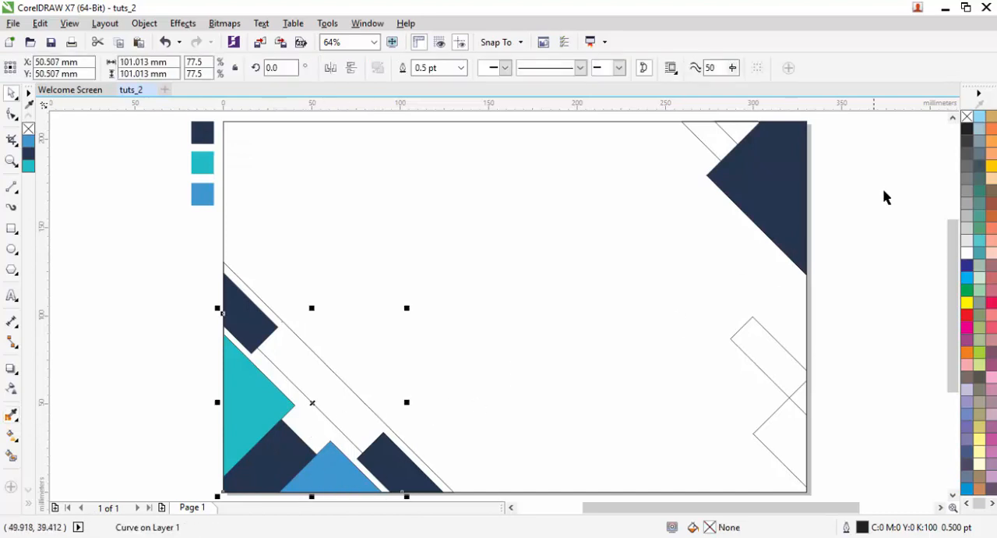
pyautogui.click(968, 156)
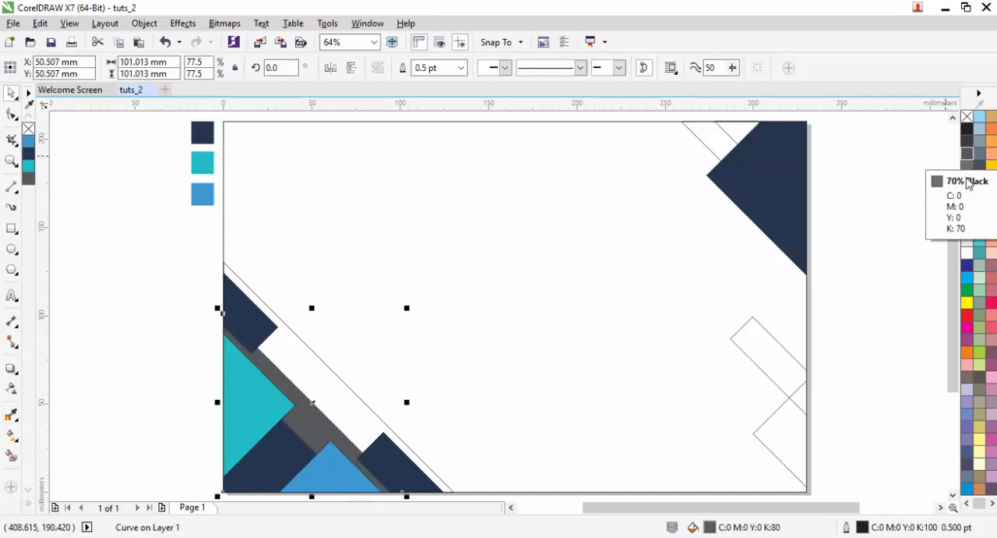
pyautogui.click(967, 228)
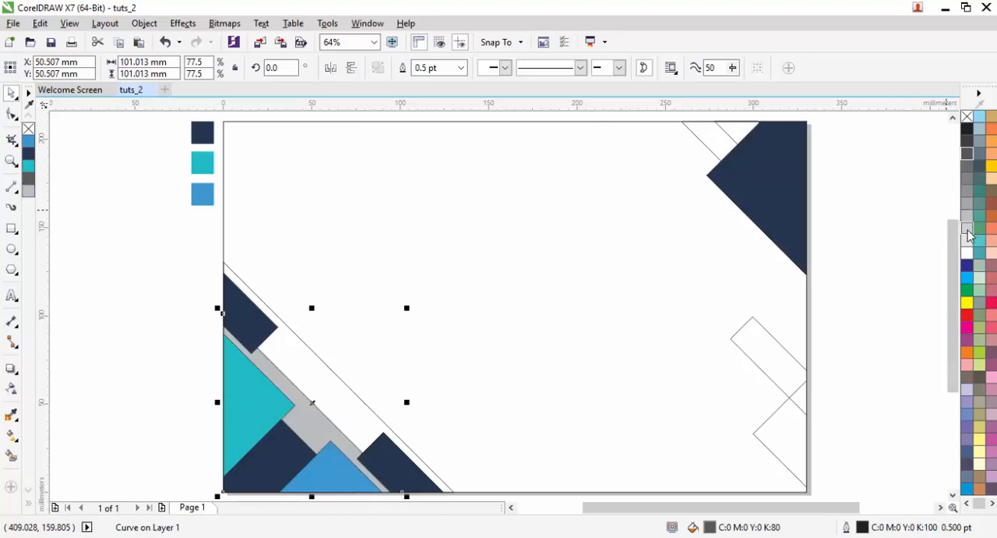
pyautogui.click(967, 239)
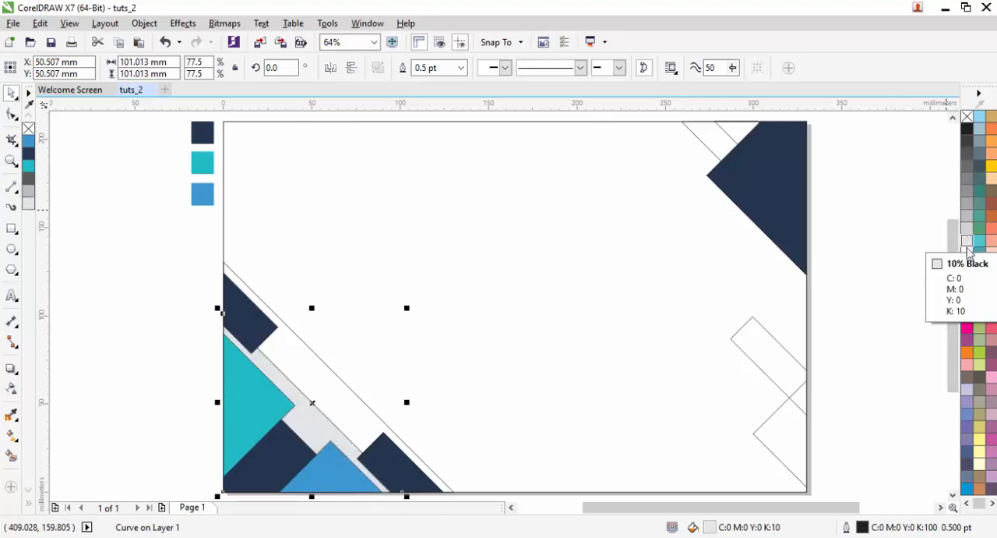
# - Fill the larger lower-left triangle with 20% Black and the outermost lower-left triangle with 10% Black
pyautogui.click(968, 231)
pyautogui.click(433, 372)
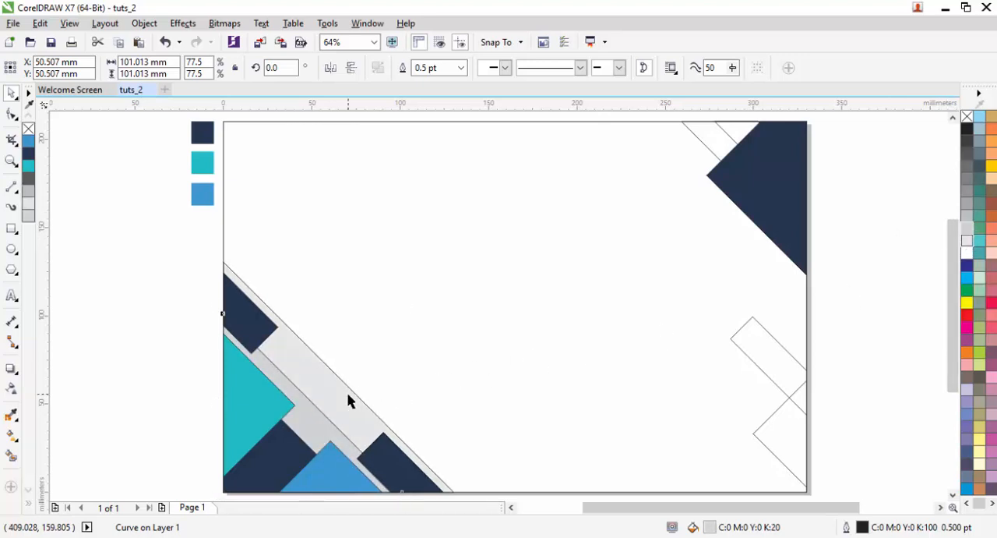
pyautogui.click(349, 400)
pyautogui.click(155, 364)
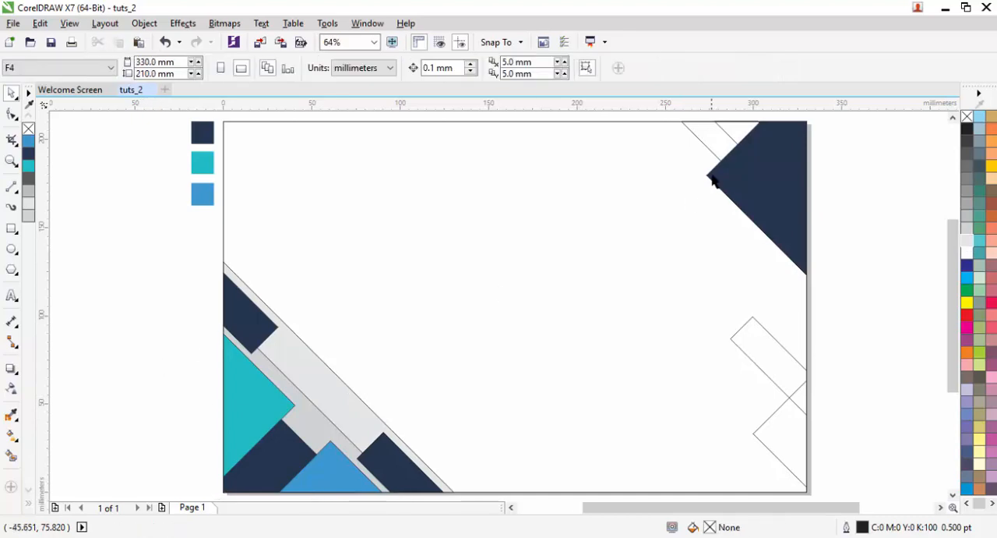
# - Sample the teal of the lower-left triangle and fill the diagonal strip in the upper-right corner with it
pyautogui.click(741, 135)
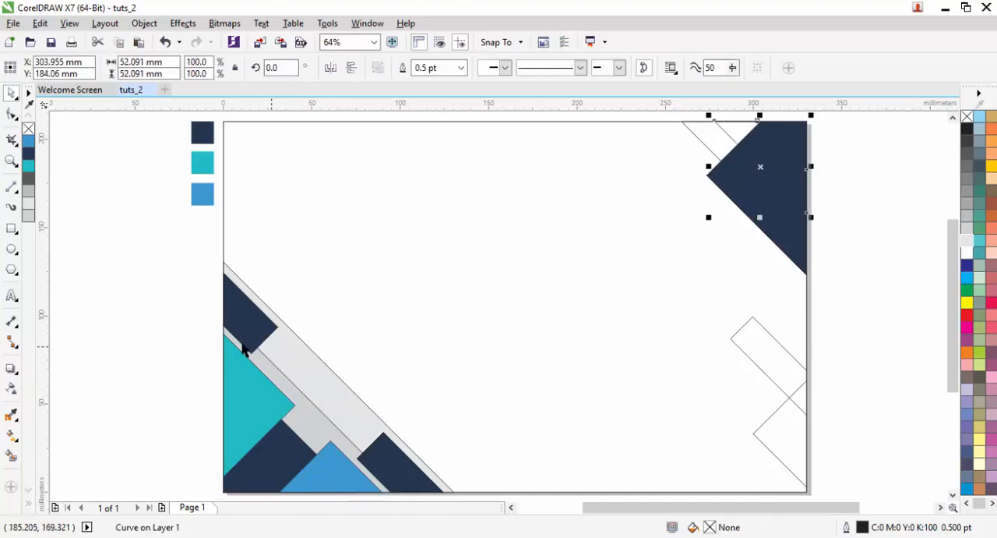
pyautogui.press('i')
pyautogui.click(256, 390)
pyautogui.click(733, 127)
pyautogui.press('space')
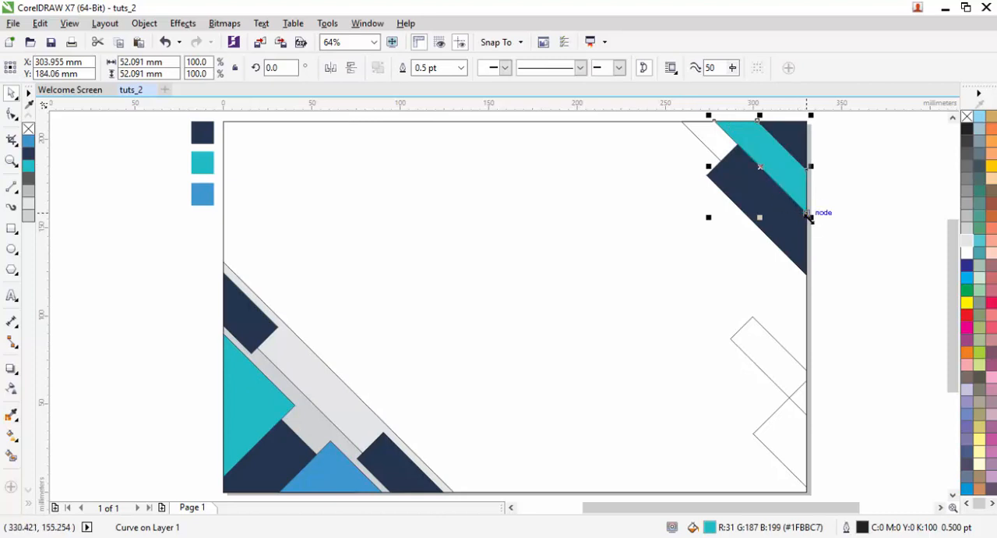
# - Fill the largest triangle behind the upper-right corner shapes with 10% Black
pyautogui.click(842, 214)
pyautogui.click(711, 146)
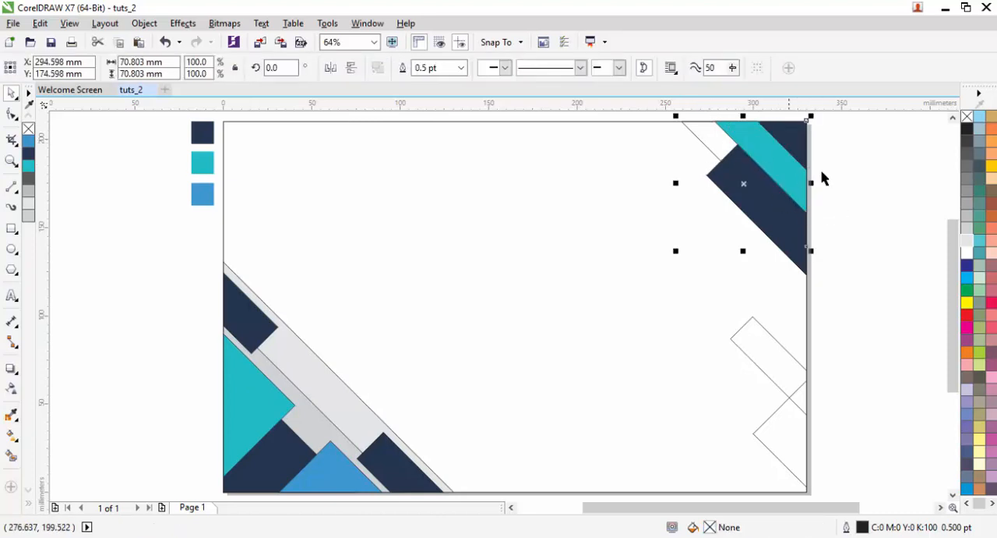
pyautogui.click(966, 241)
pyautogui.click(779, 360)
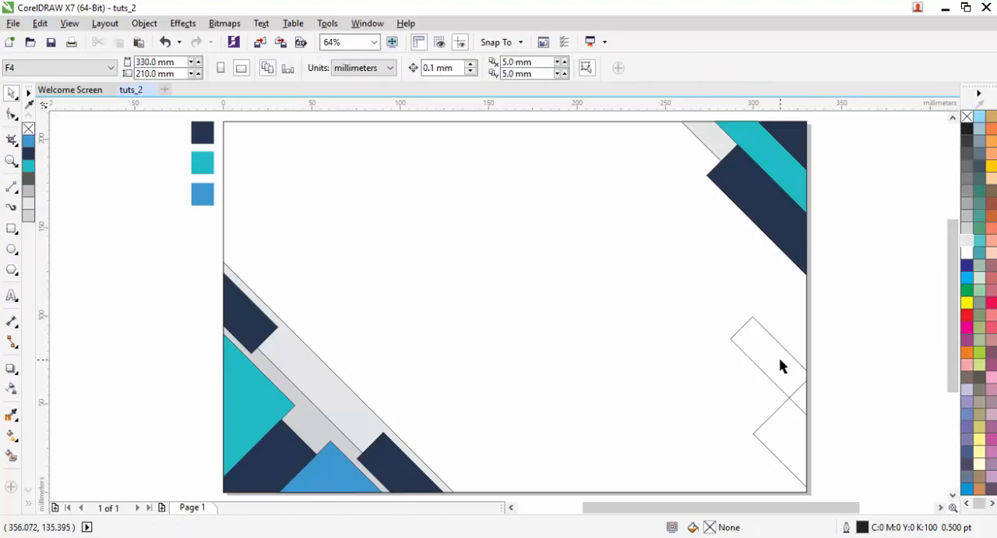
# - Fill the diagonal strip on the page's right edge with teal and the triangle below it with blue
pyautogui.click(772, 337)
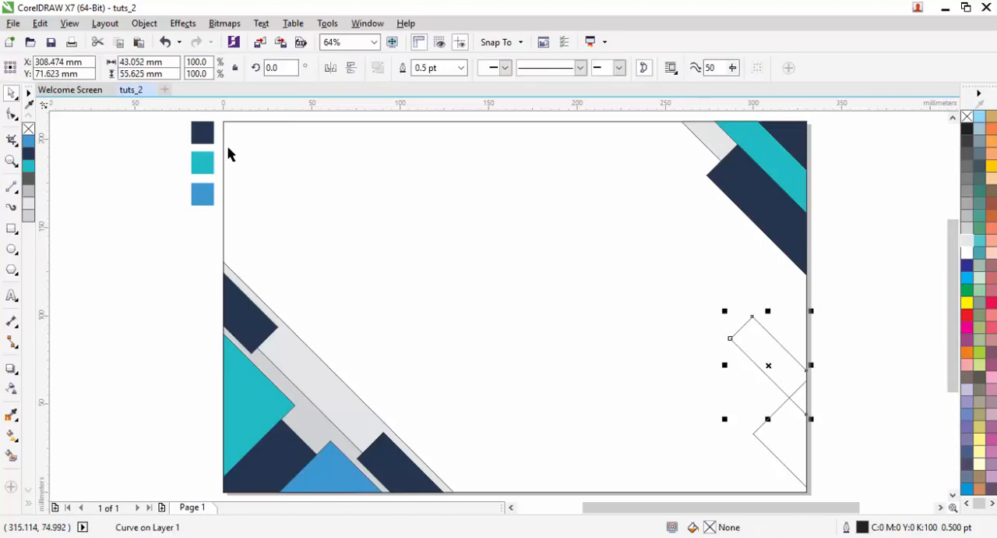
pyautogui.click(28, 165)
pyautogui.click(766, 428)
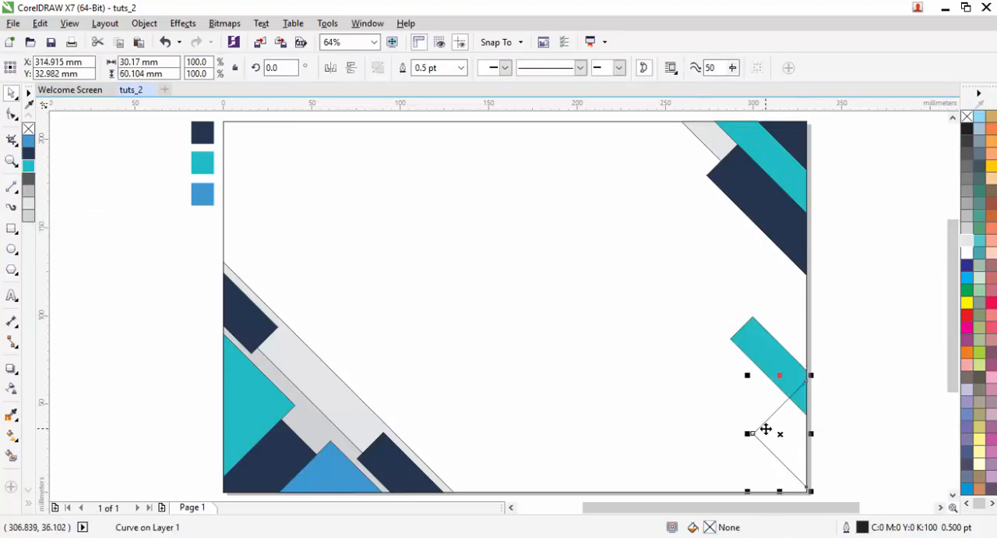
pyautogui.click(27, 142)
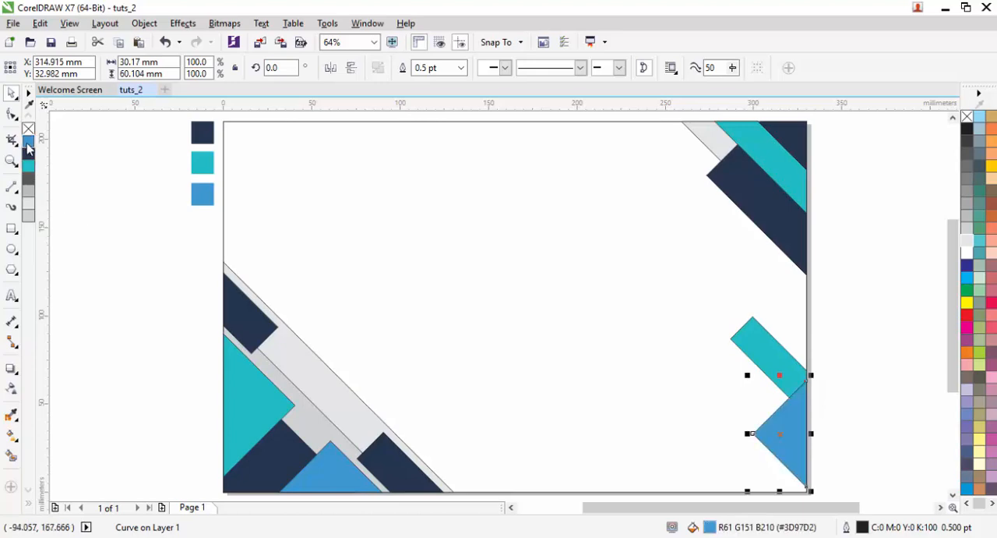
pyautogui.click(825, 375)
# - Select all the shapes on the page and remove their outlines
pyautogui.scroll(-3, 795, 352)
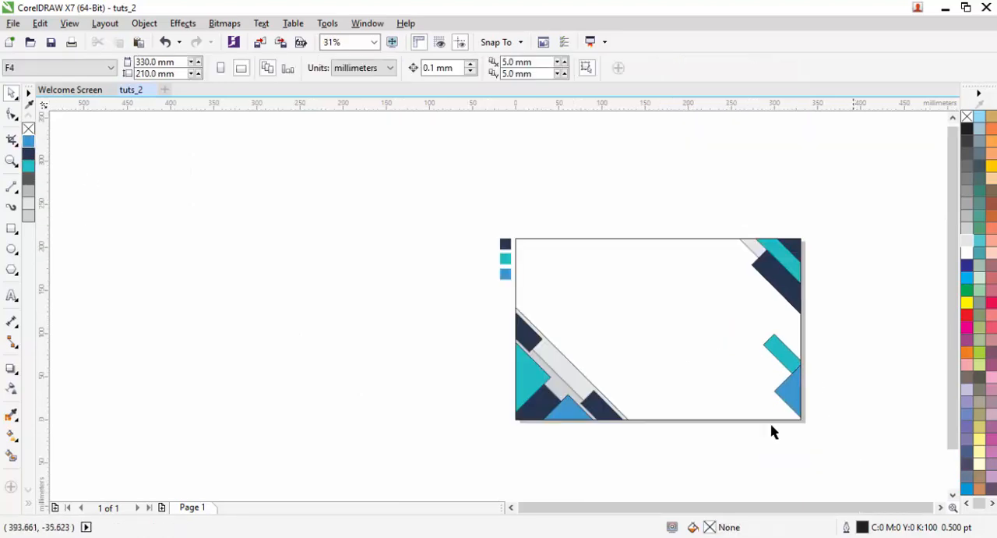
pyautogui.moveTo(526, 202); pyautogui.dragTo(514, 194)
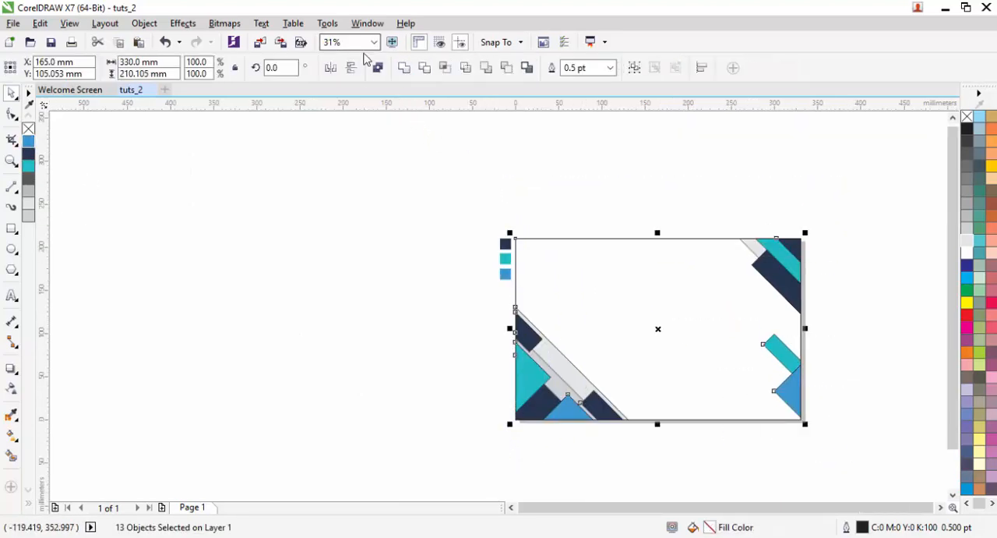
pyautogui.rightClick(28, 129)
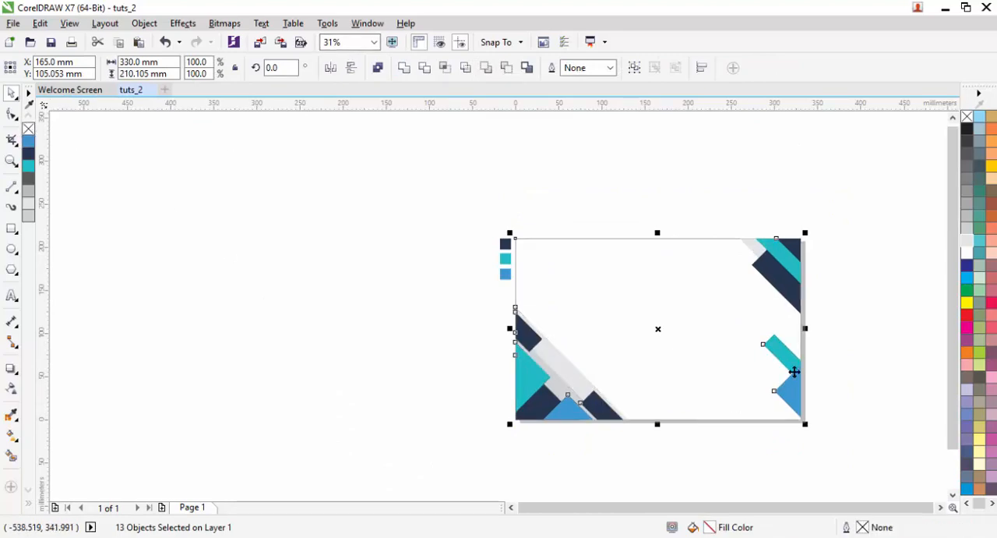
# - Apply a uniform transparency of 50 to the blue triangle on the page's right edge
pyautogui.scroll(3, 802, 369)
pyautogui.click(771, 421)
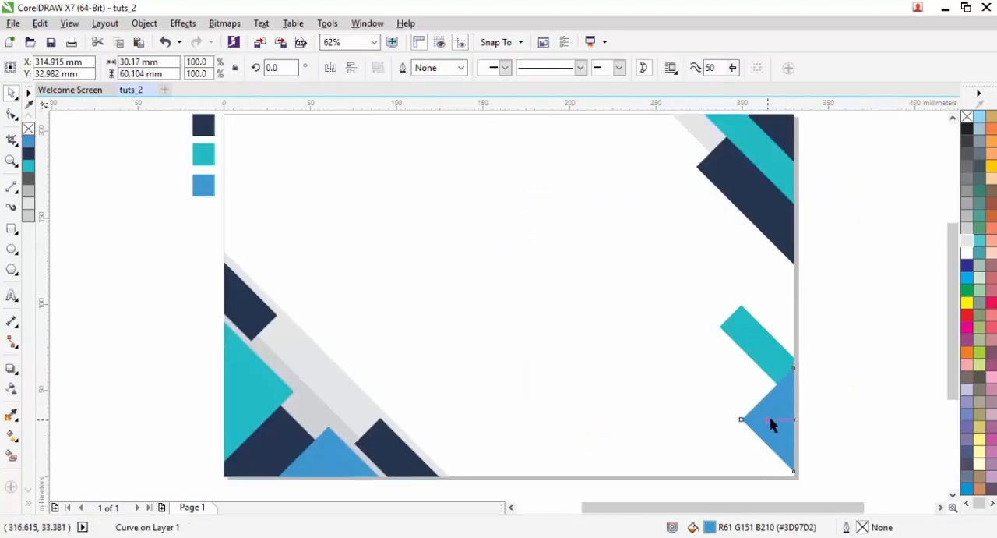
pyautogui.press('t')
pyautogui.click(753, 491)
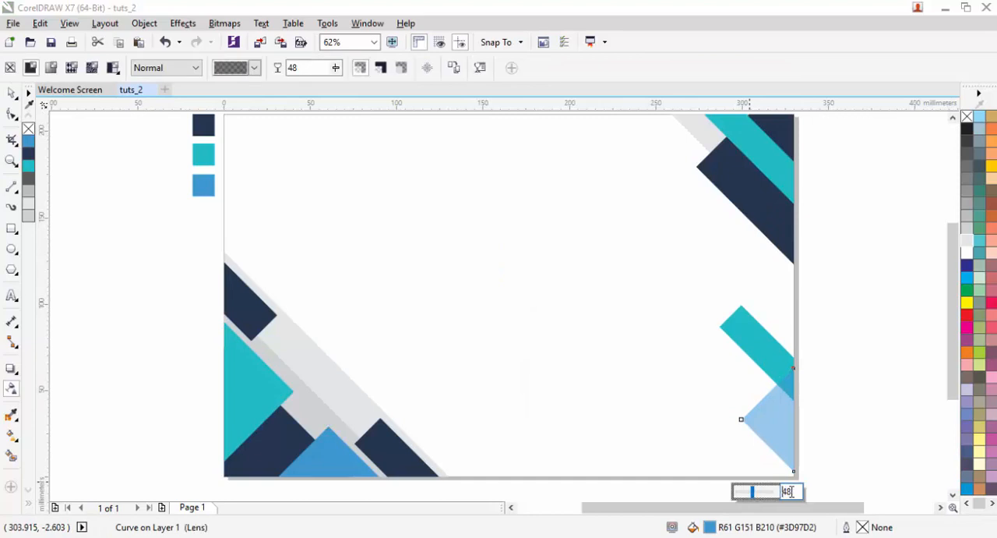
pyautogui.write('50')
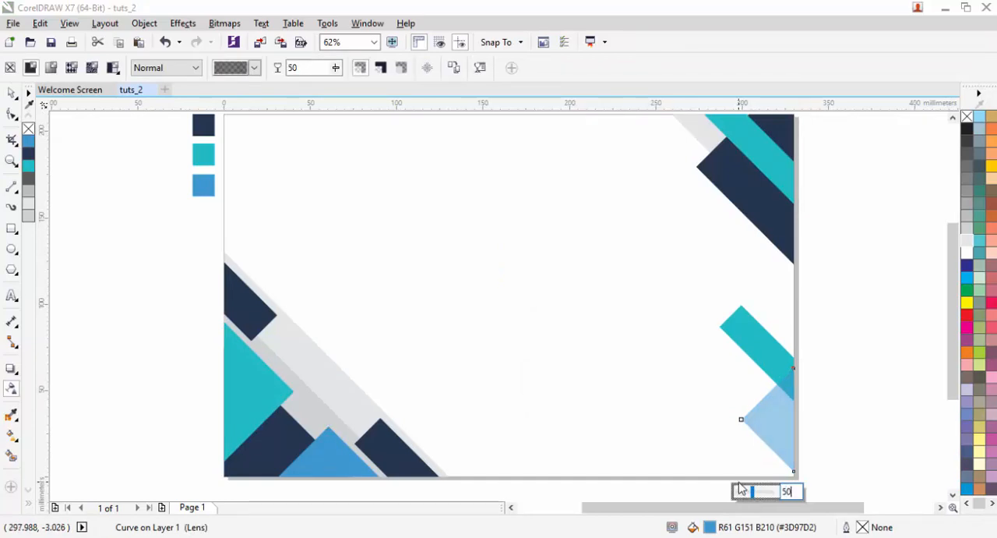
# - Give the teal strip on the page's right edge a uniform transparency of 50
pyautogui.click(756, 345)
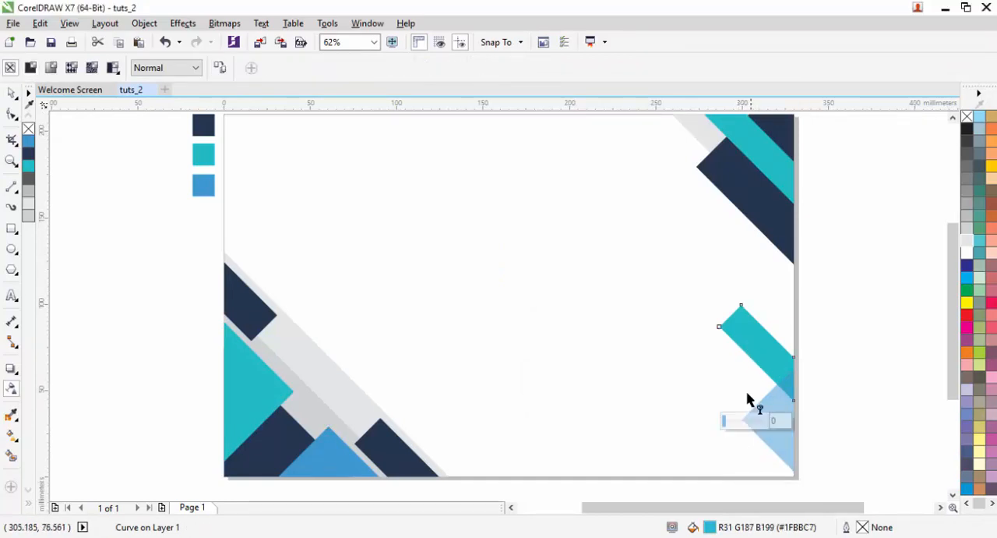
pyautogui.write('40')
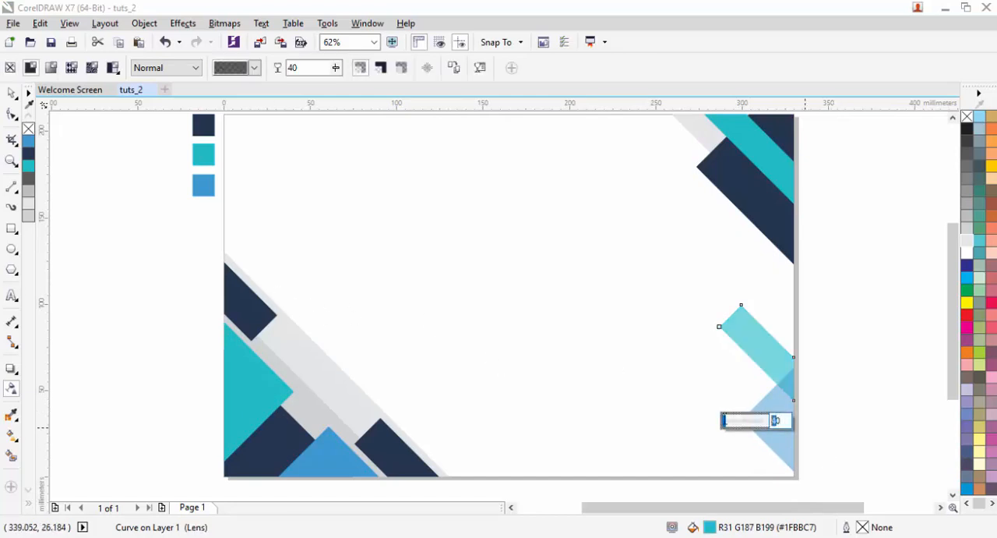
pyautogui.write('50')
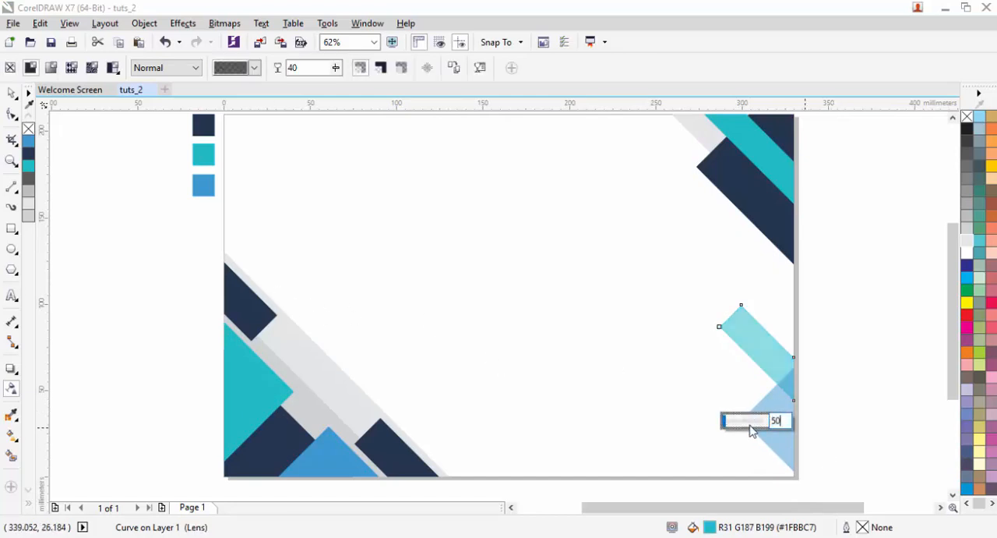
# - Apply a uniform transparency of 40 to both the teal and the blue triangle in the lower-left corner
pyautogui.click(271, 392)
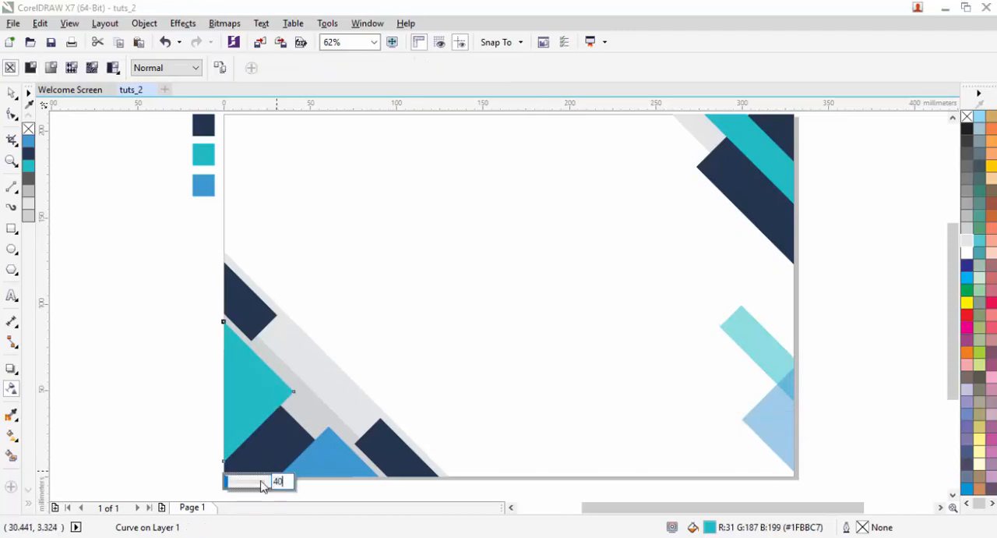
pyautogui.write('40')
pyautogui.press('Return')
pyautogui.click(325, 468)
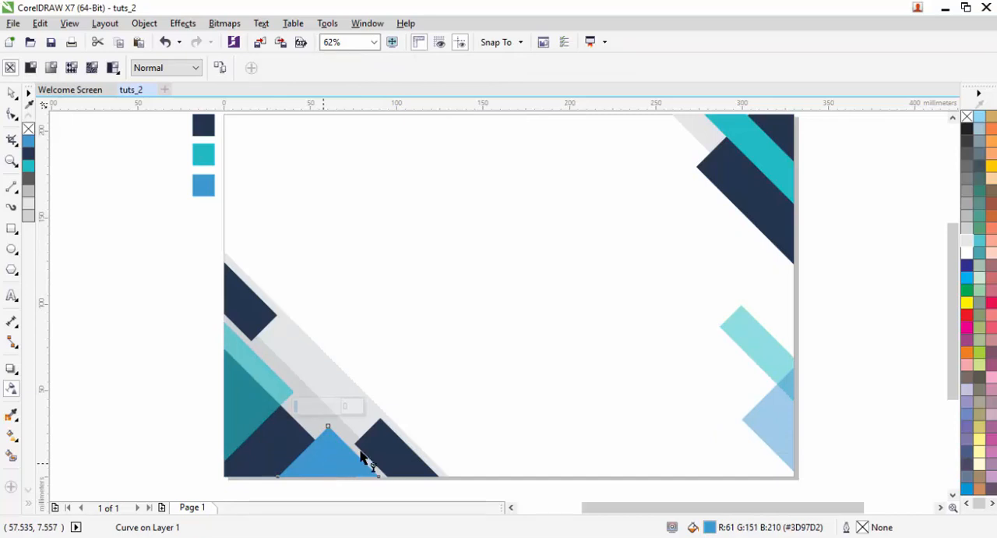
pyautogui.write('4')
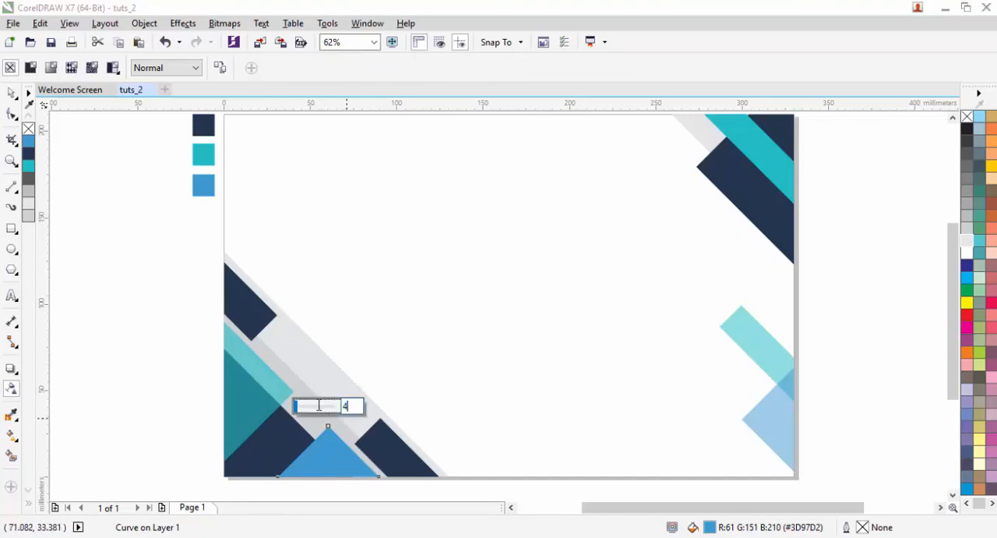
pyautogui.write('0')
pyautogui.press('Return')
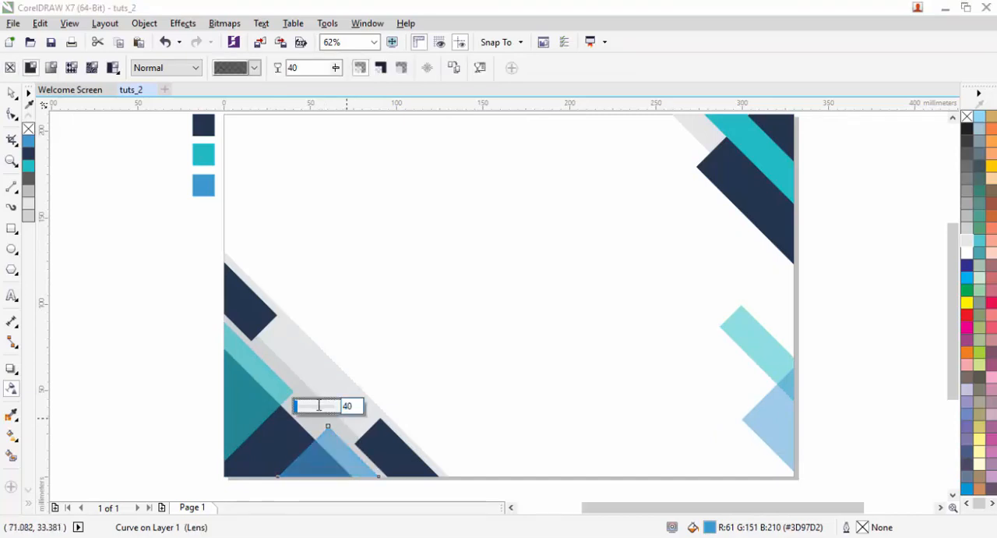
# - Apply a uniform transparency of 40 to the teal diagonal strip in the upper-right corner
pyautogui.moveTo(585, 221); pyautogui.dragTo(472, 333)
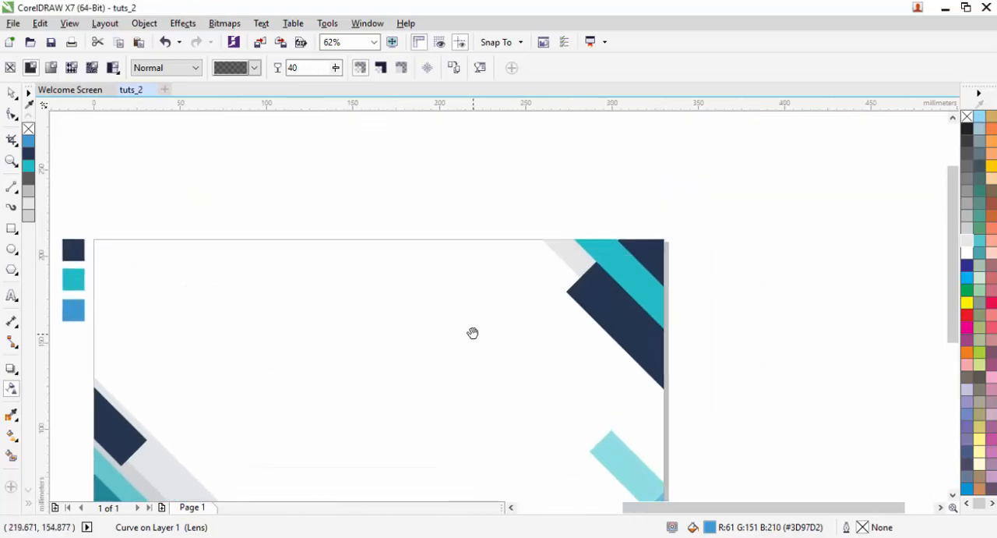
pyautogui.click(612, 255)
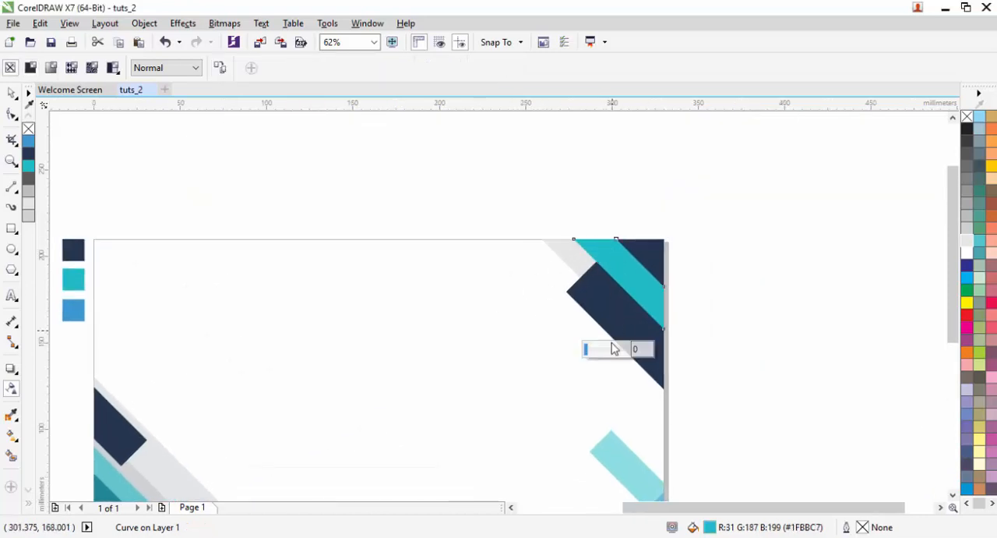
pyautogui.press('Return')
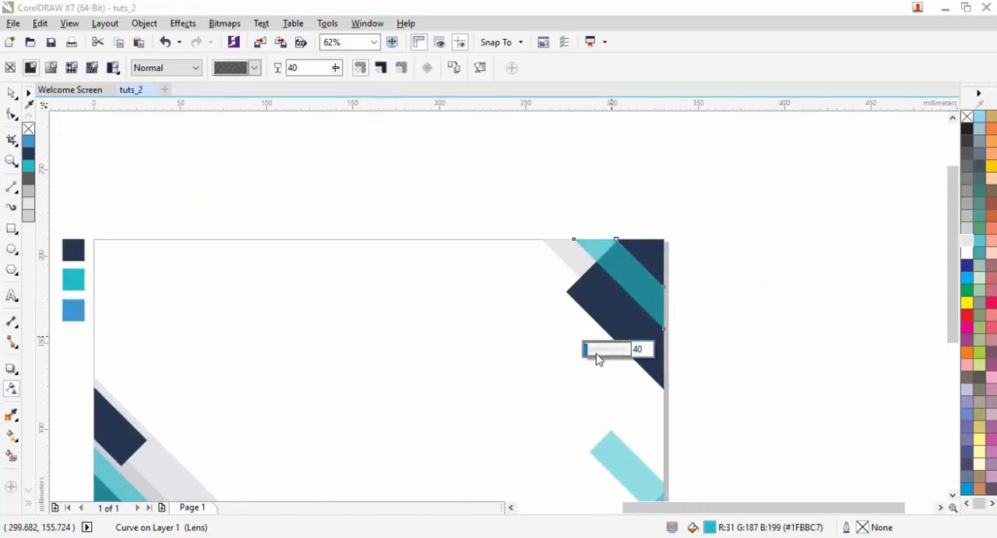
pyautogui.click(14, 94)
pyautogui.click(444, 166)
pyautogui.click(374, 42)
pyautogui.click(342, 53)
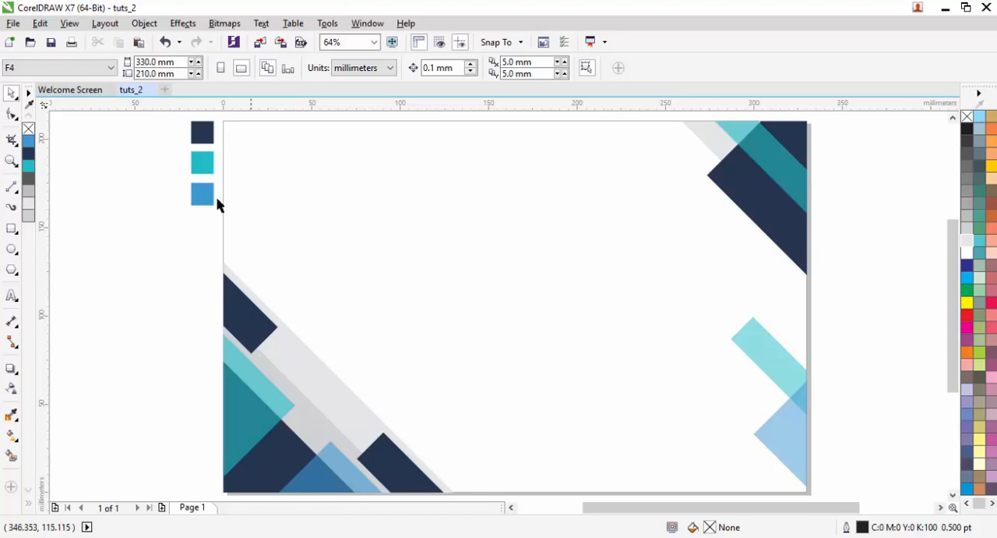
pyautogui.moveTo(169, 112); pyautogui.dragTo(222, 222)
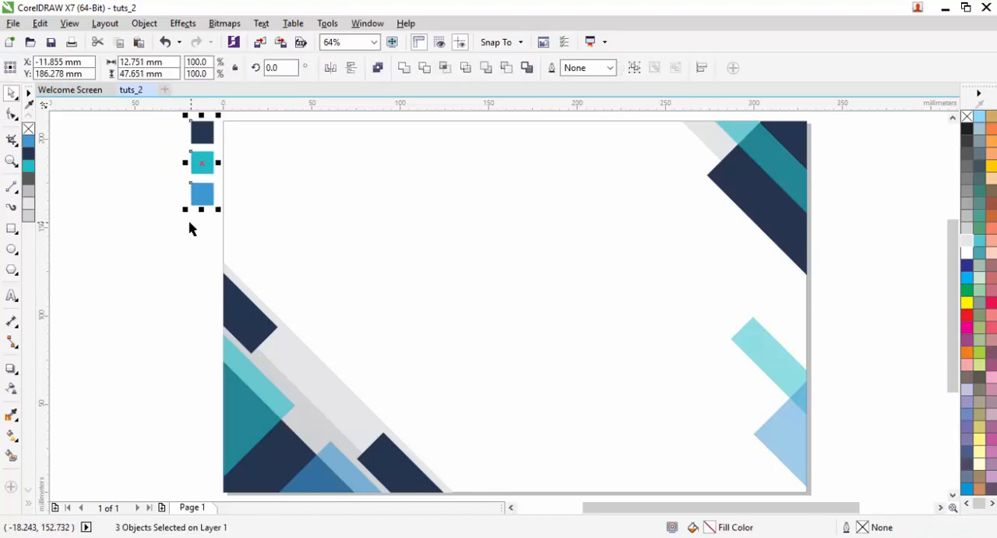
pyautogui.click(187, 227)
pyautogui.click(375, 43)
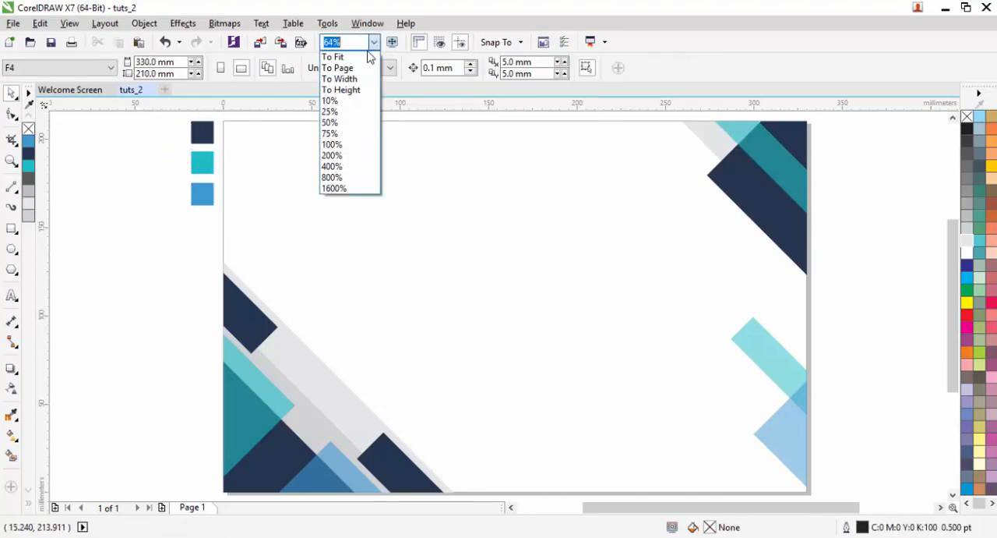
pyautogui.click(368, 61)
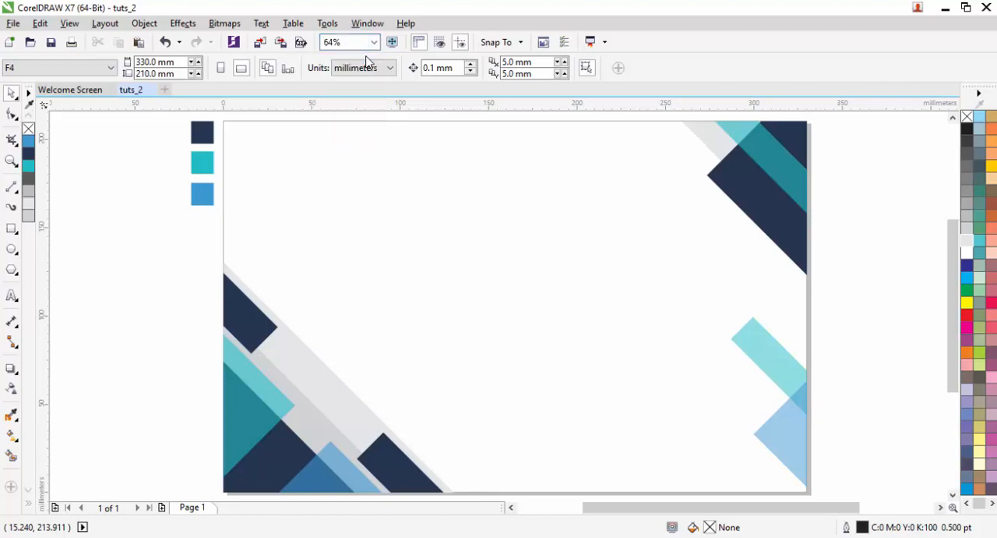